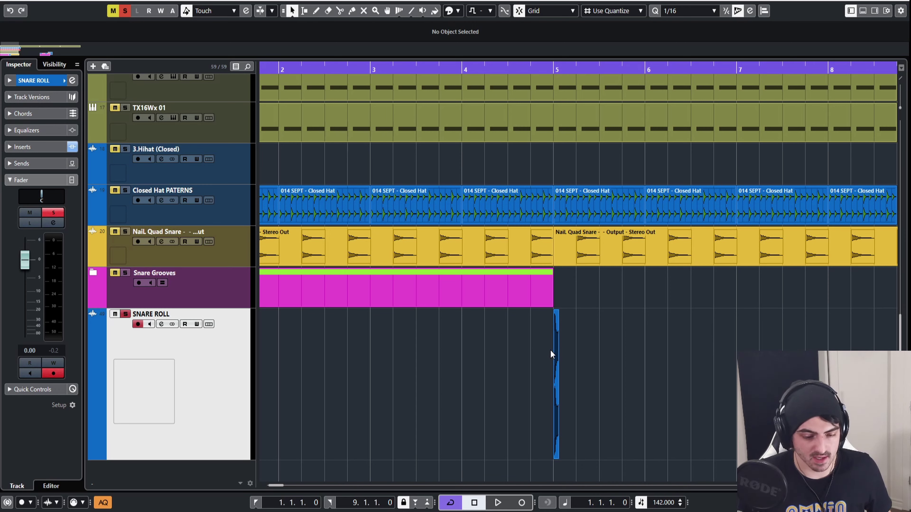
# Zoom in around bar 5 and put the playhead at 4.4.4 on the ruler.
pyautogui.scroll(10, 565, 348)
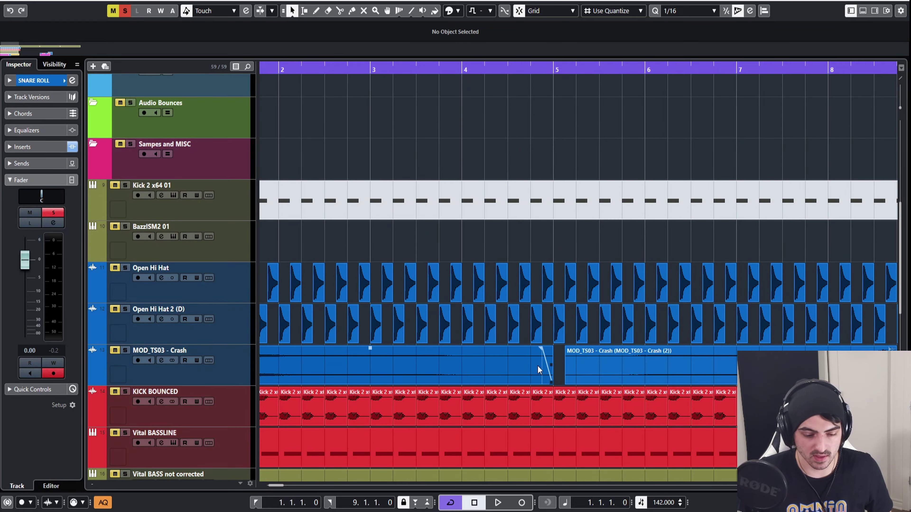
pyautogui.scroll(-10, 545, 380)
pyautogui.scroll(4, 560, 374)
pyautogui.scroll(3, 556, 371)
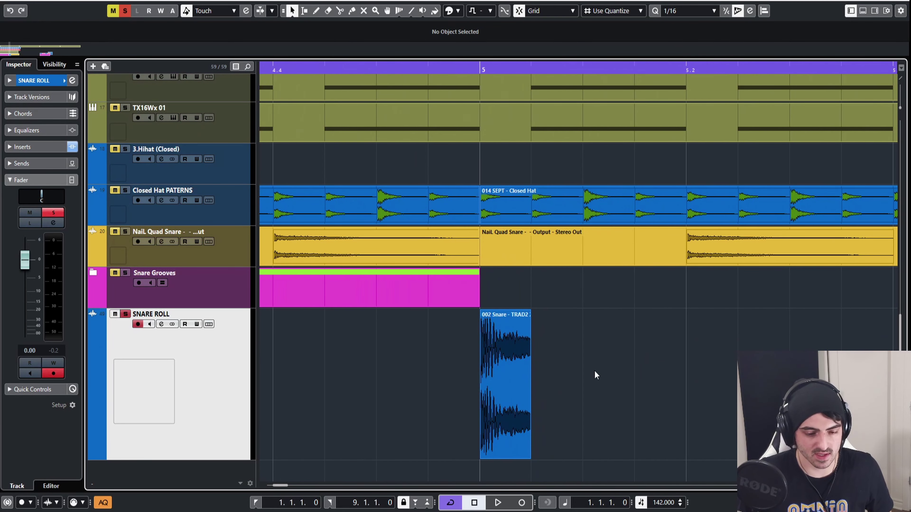
pyautogui.click(506, 359)
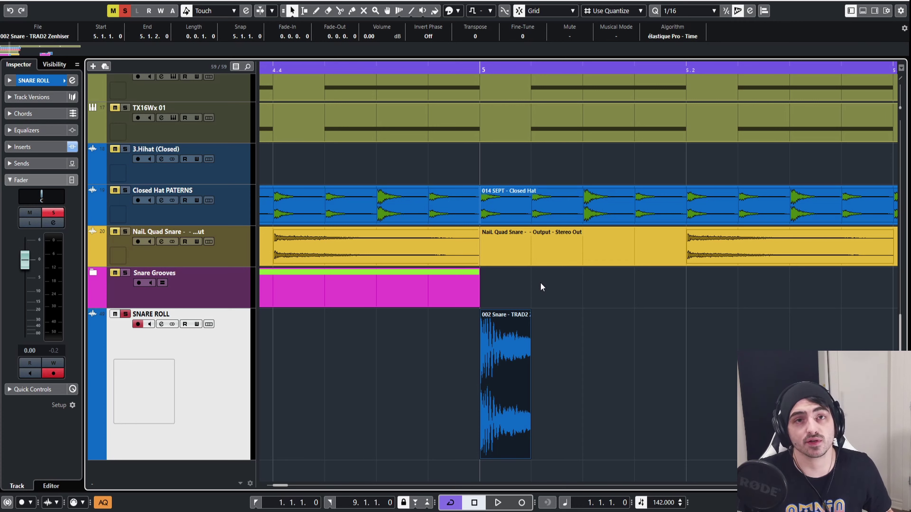
pyautogui.click(577, 371)
pyautogui.scroll(-4, 489, 179)
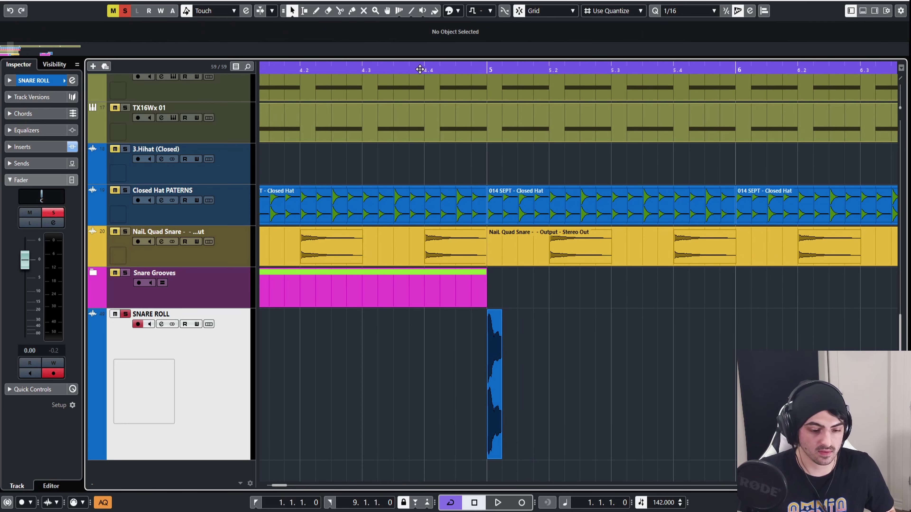
pyautogui.click(470, 73)
pyautogui.scroll(3, 511, 291)
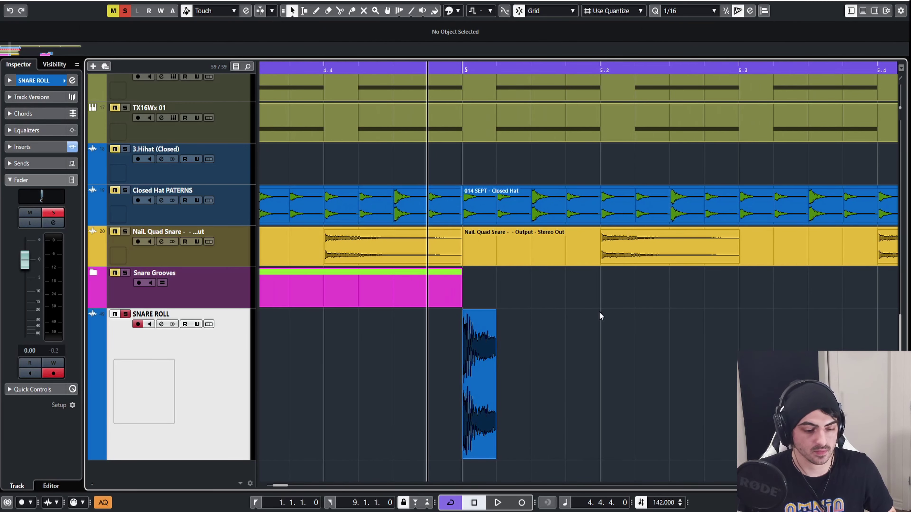
pyautogui.press('space')
pyautogui.press('space')
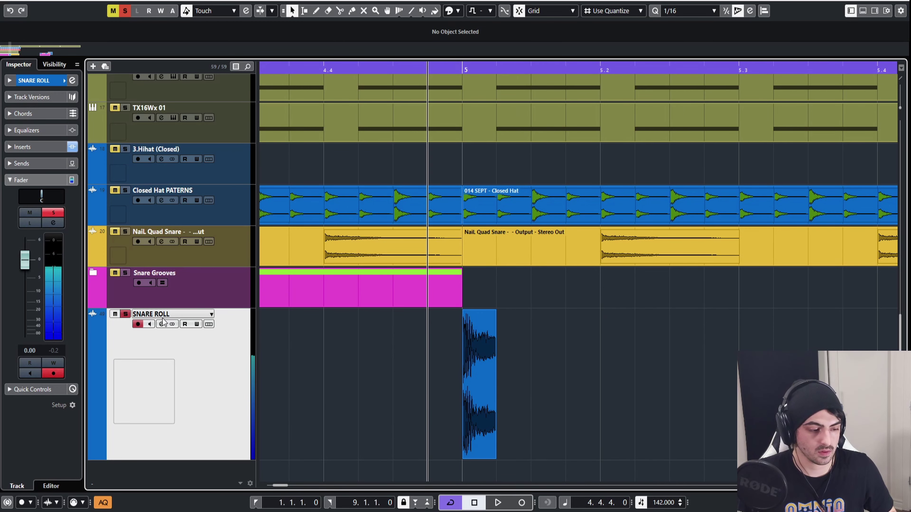
pyautogui.click(162, 324)
pyautogui.click(331, 211)
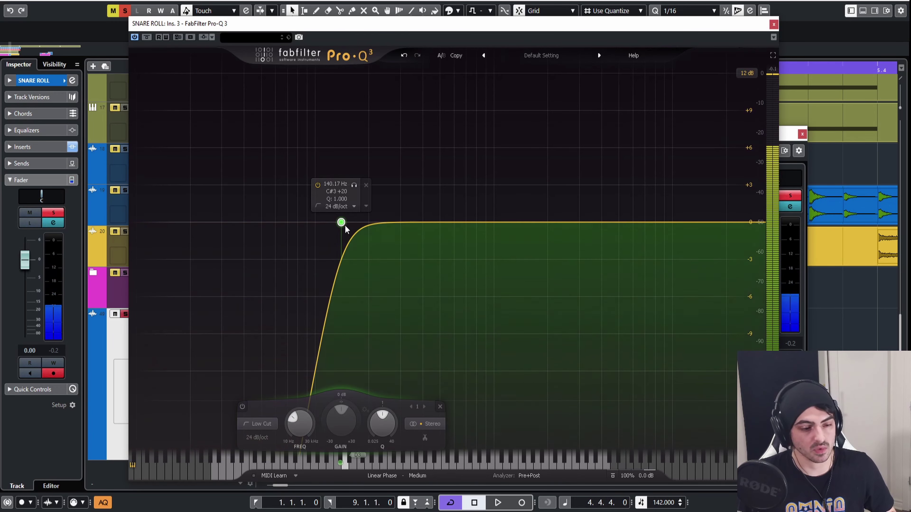
pyautogui.press('Escape')
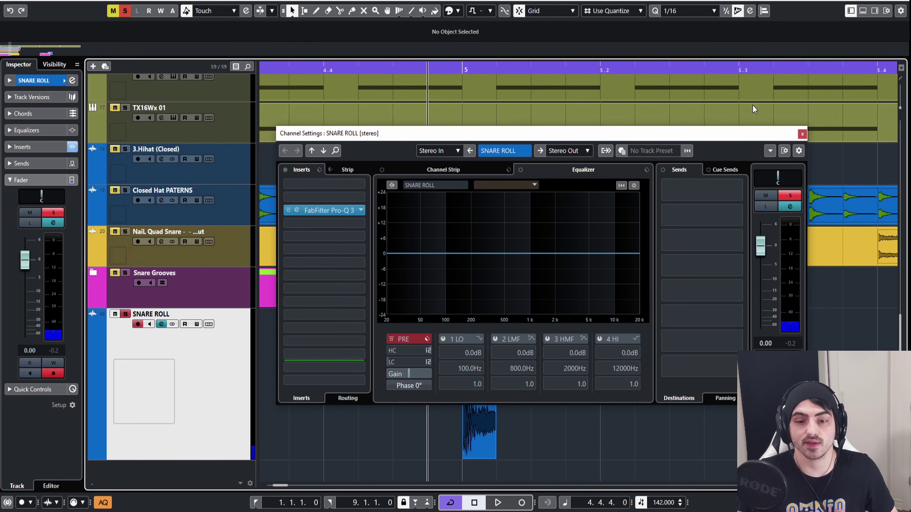
pyautogui.click(802, 134)
pyautogui.click(494, 347)
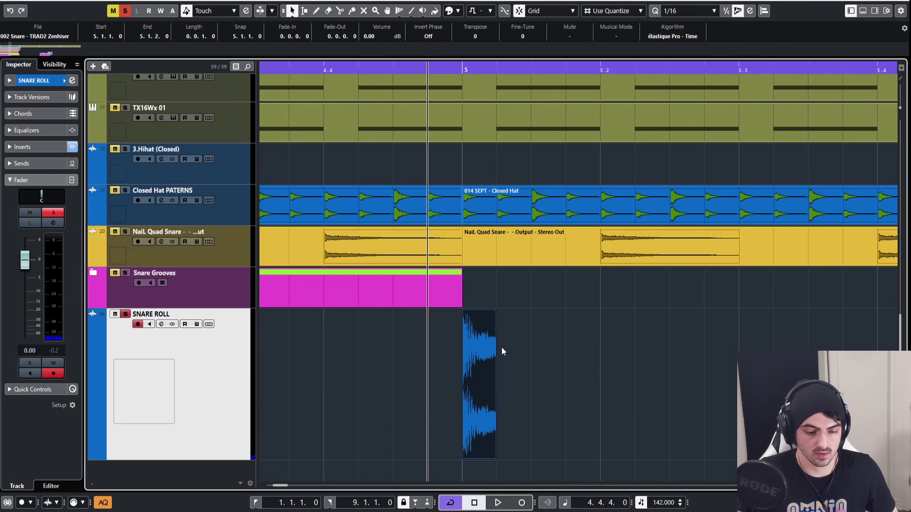
# Lengthen the bar-5 snare hit slightly past a sixteenth and give it a short fade-out.
pyautogui.moveTo(493, 455); pyautogui.dragTo(530, 460)
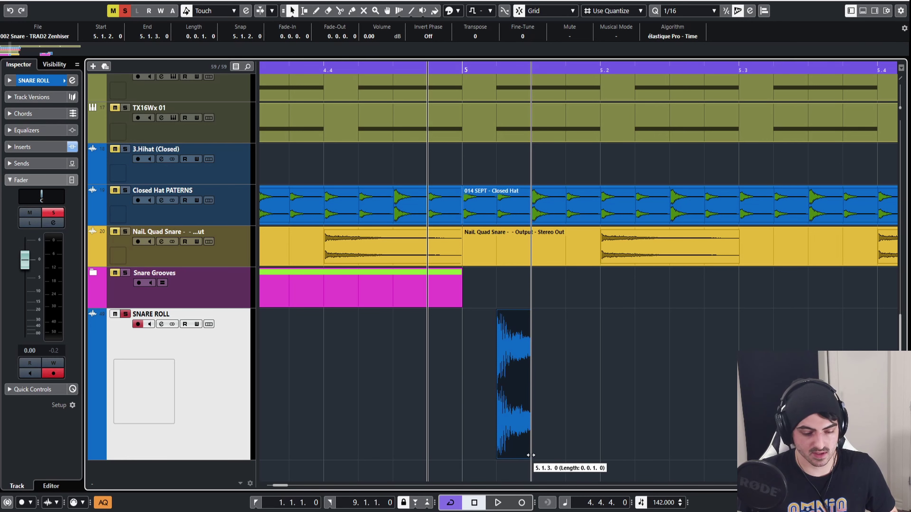
pyautogui.hotkey('ctrl', 'z')
pyautogui.hotkey('ctrl', 'z')
pyautogui.hotkey('ctrl', 'z')
pyautogui.click(534, 381)
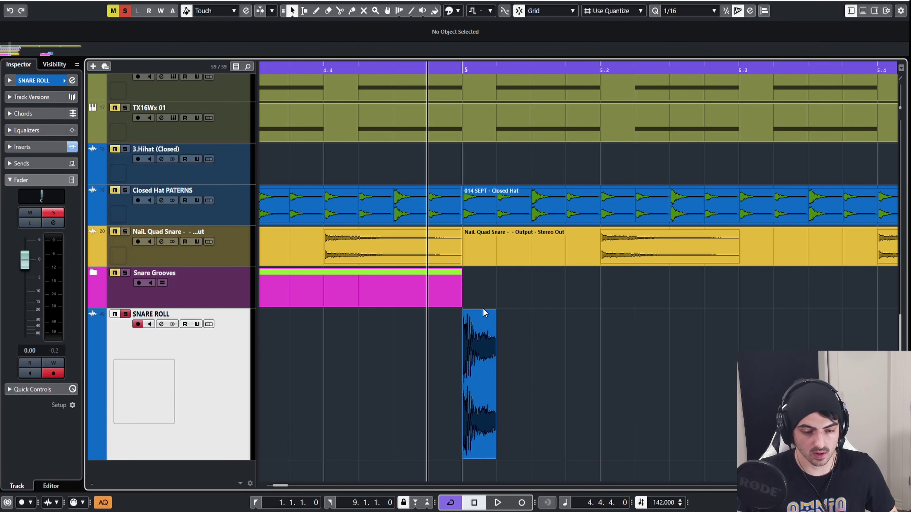
pyautogui.scroll(-2, 560, 367)
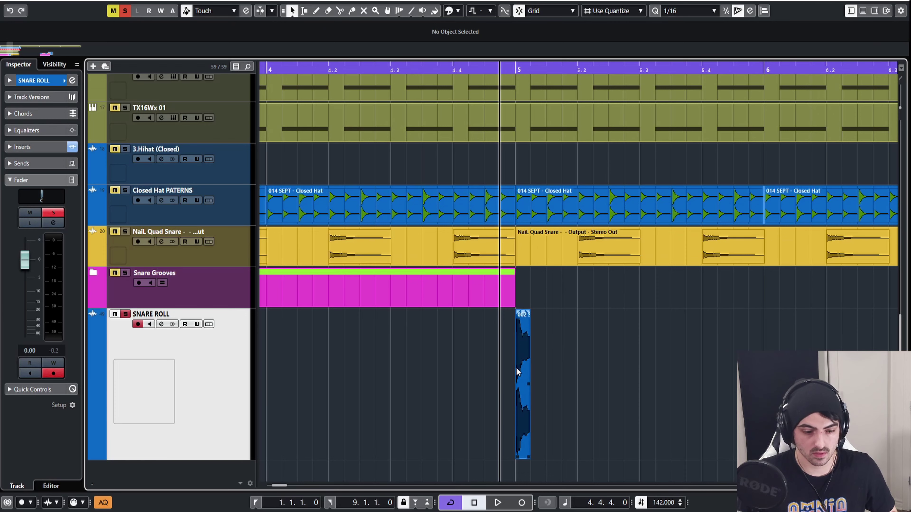
pyautogui.scroll(3, 555, 431)
pyautogui.click(549, 454)
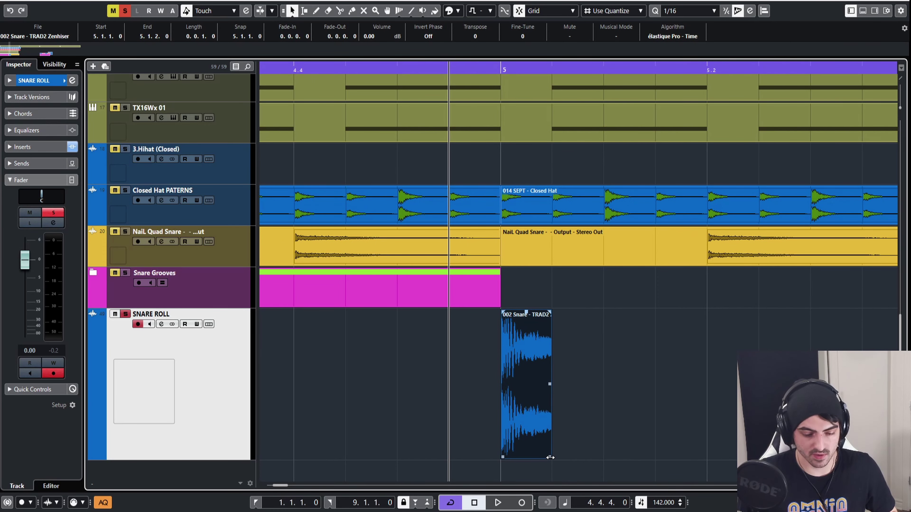
pyautogui.moveTo(551, 458); pyautogui.dragTo(557, 458)
pyautogui.press('g')
pyautogui.moveTo(583, 315); pyautogui.dragTo(581, 317)
pyautogui.press('g')
pyautogui.press('g')
pyautogui.press('g')
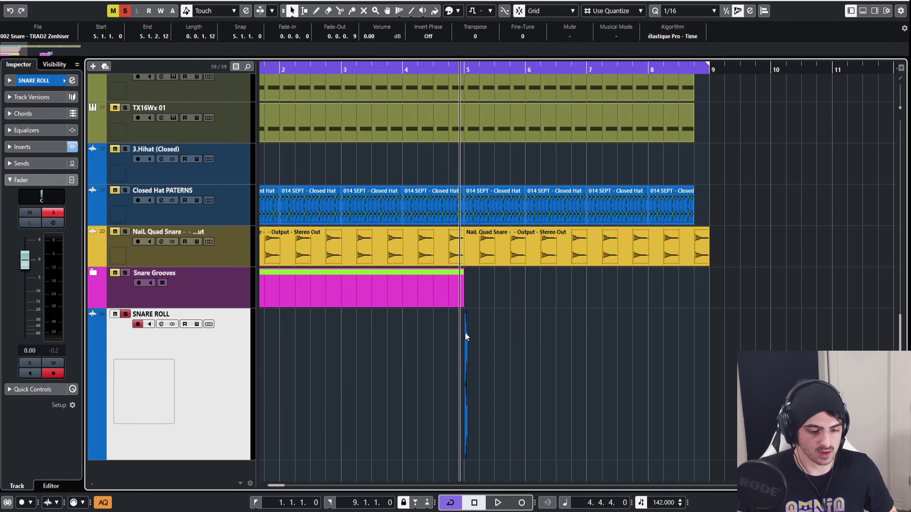
# Copy the snare hit onto beats 2, 3 and 4 of bar 5 as quarter notes.
pyautogui.scroll(5, 466, 335)
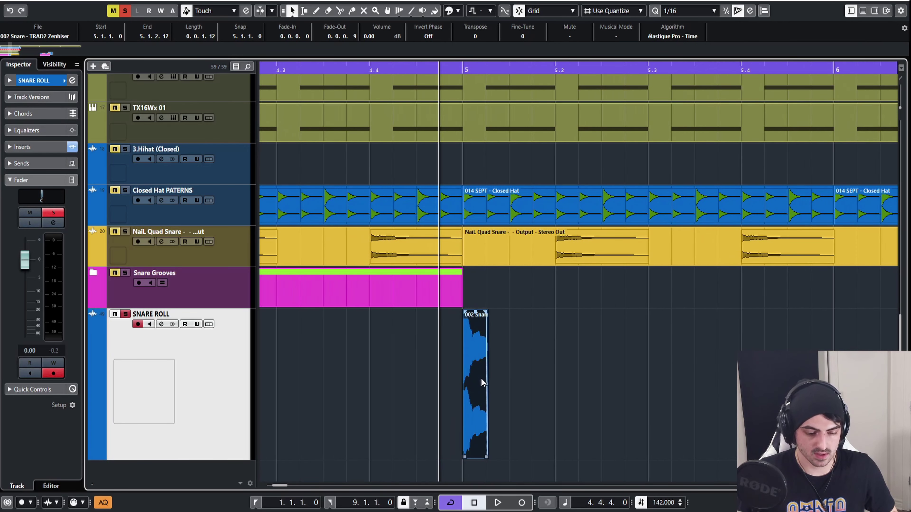
pyautogui.scroll(-4, 470, 368)
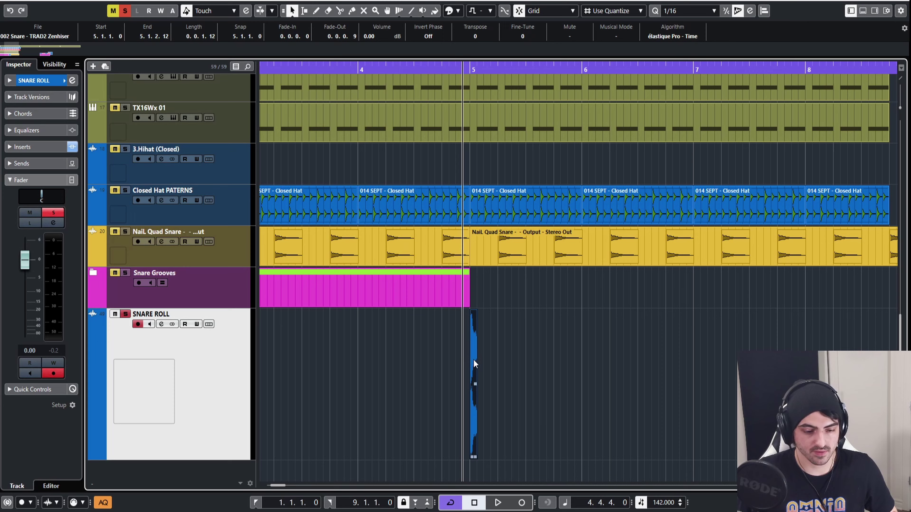
pyautogui.scroll(-3, 473, 364)
pyautogui.moveTo(471, 359); pyautogui.dragTo(504, 361)
pyautogui.keyDown('shift'); pyautogui.click(472, 361); pyautogui.keyUp('shift')
pyautogui.moveTo(553, 378); pyautogui.dragTo(534, 372)
# Trim the bar-6 snare hit to a sixteenth and add copies to make eighth notes.
pyautogui.scroll(3, 534, 372)
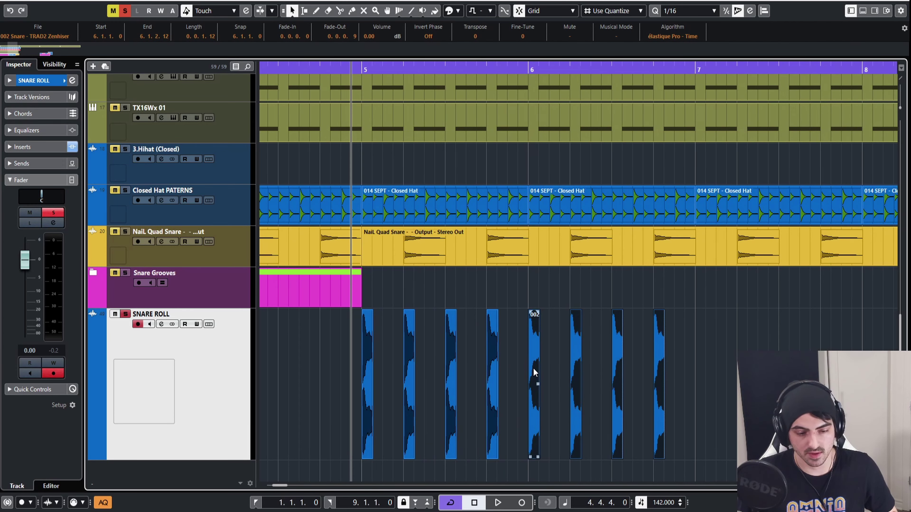
pyautogui.scroll(6, 533, 368)
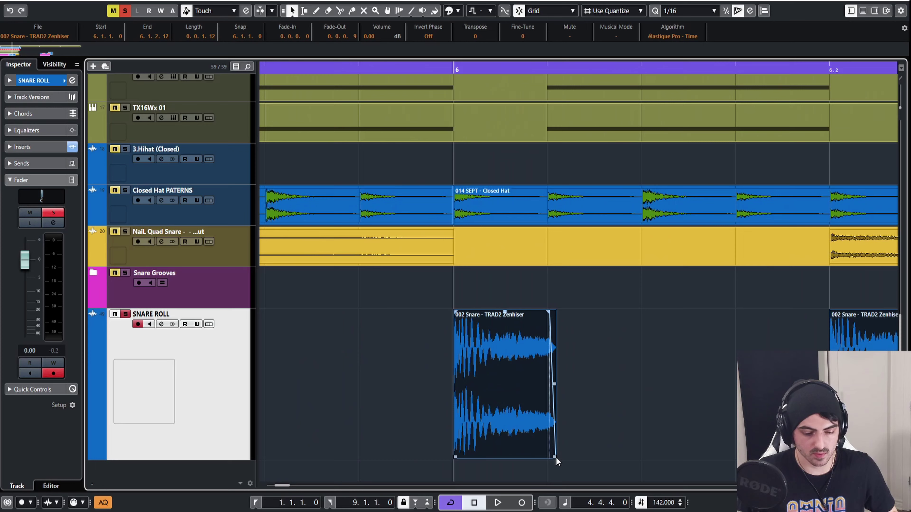
pyautogui.moveTo(556, 458); pyautogui.dragTo(548, 458)
pyautogui.scroll(-3, 514, 341)
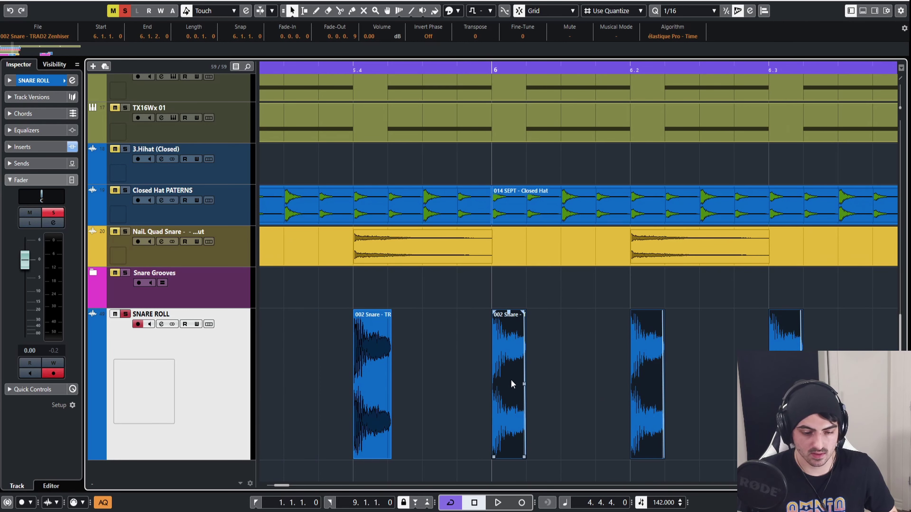
pyautogui.scroll(-3, 545, 362)
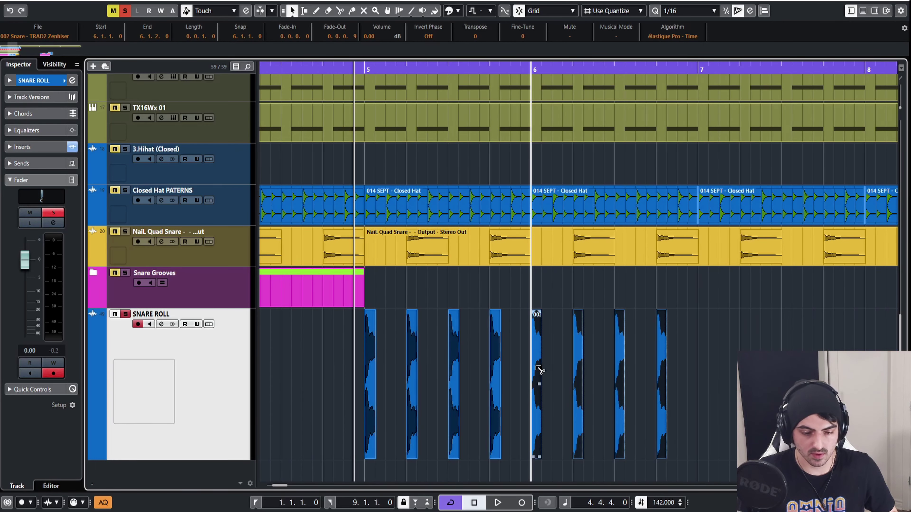
pyautogui.moveTo(539, 369); pyautogui.dragTo(559, 373)
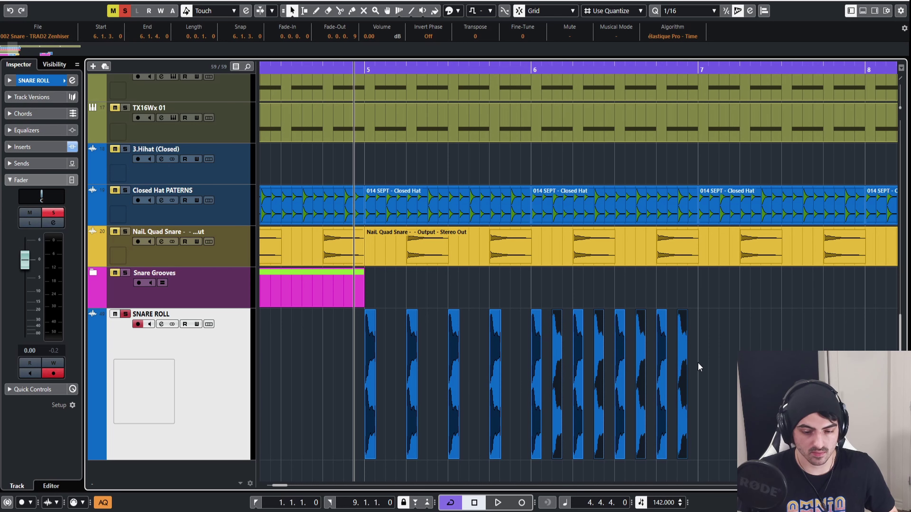
# Fill bar 7 with sixteenth-note snare hits and copy them into bar 8.
pyautogui.moveTo(699, 363); pyautogui.dragTo(532, 358)
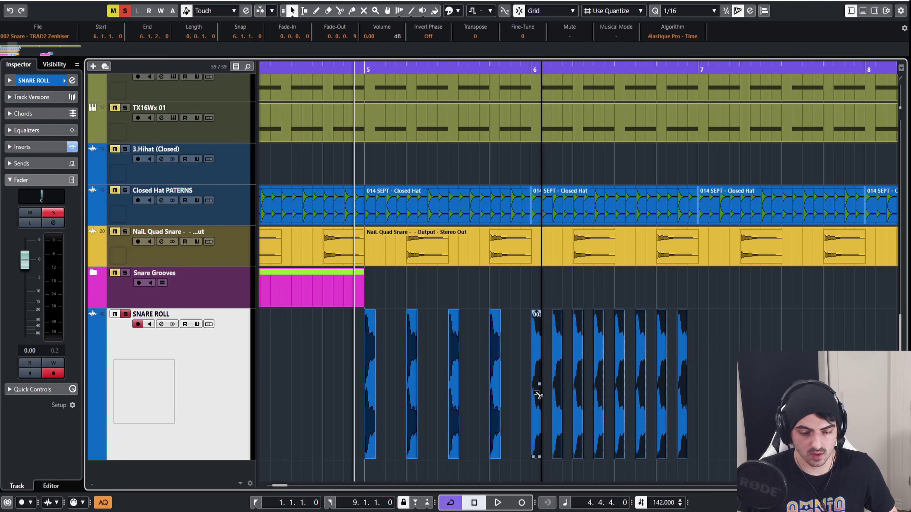
pyautogui.moveTo(537, 392); pyautogui.dragTo(702, 394)
pyautogui.scroll(6, 726, 375)
pyautogui.moveTo(566, 374); pyautogui.dragTo(609, 375)
pyautogui.scroll(-6, 552, 359)
pyautogui.click(652, 376)
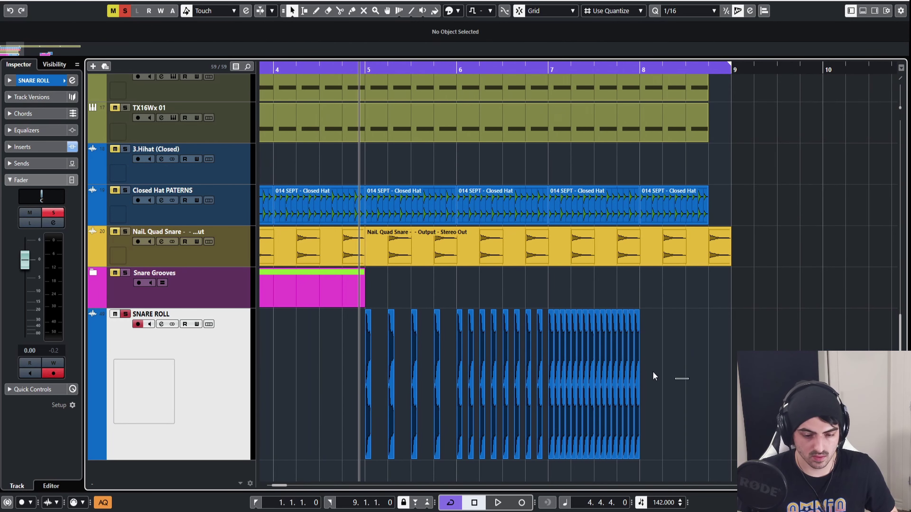
pyautogui.moveTo(690, 381); pyautogui.dragTo(547, 334)
pyautogui.scroll(6, 566, 377)
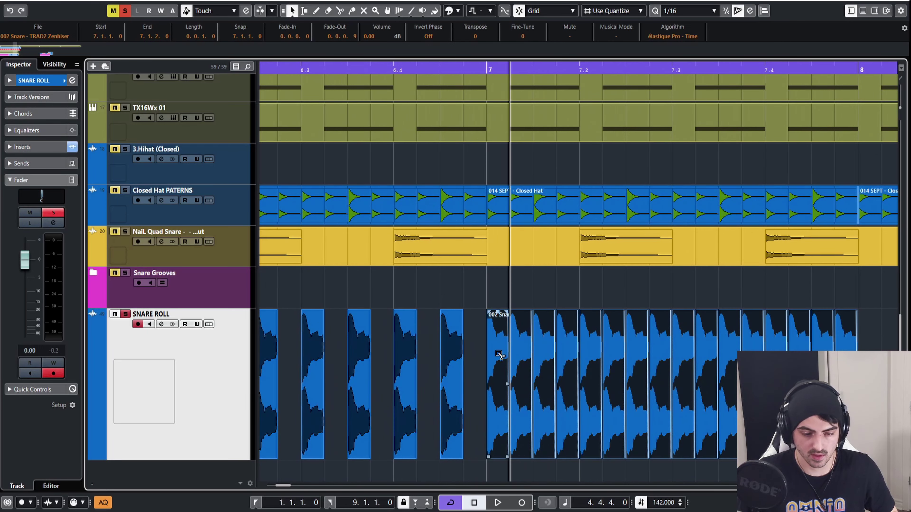
pyautogui.moveTo(500, 356); pyautogui.dragTo(789, 359)
# Set the grid to 1/32 and shorten the bar-8 snare hits and their fade-outs to a 32nd.
pyautogui.scroll(-6, 790, 359)
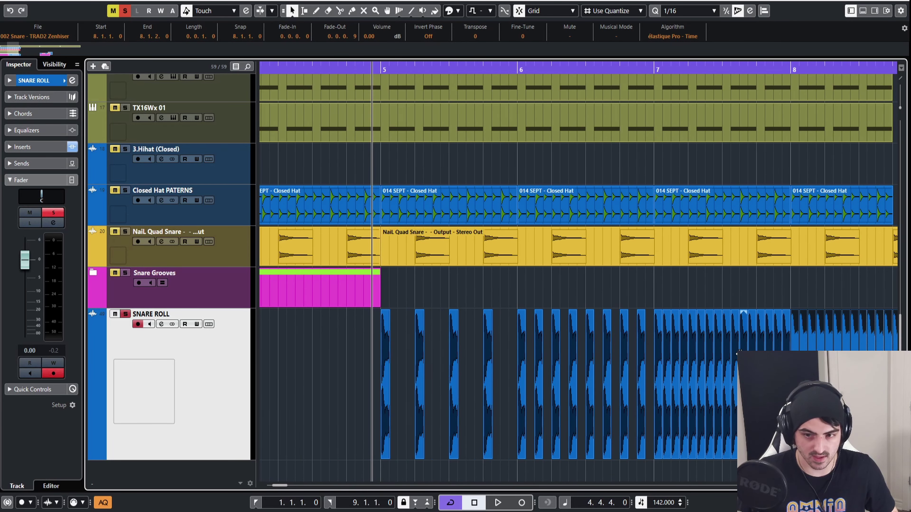
pyautogui.scroll(-3, 671, 392)
pyautogui.scroll(10, 670, 392)
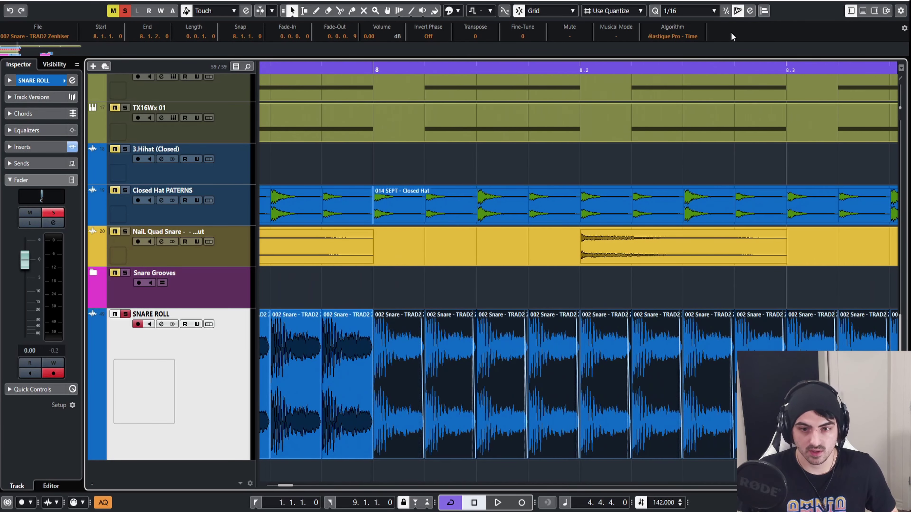
pyautogui.click(678, 11)
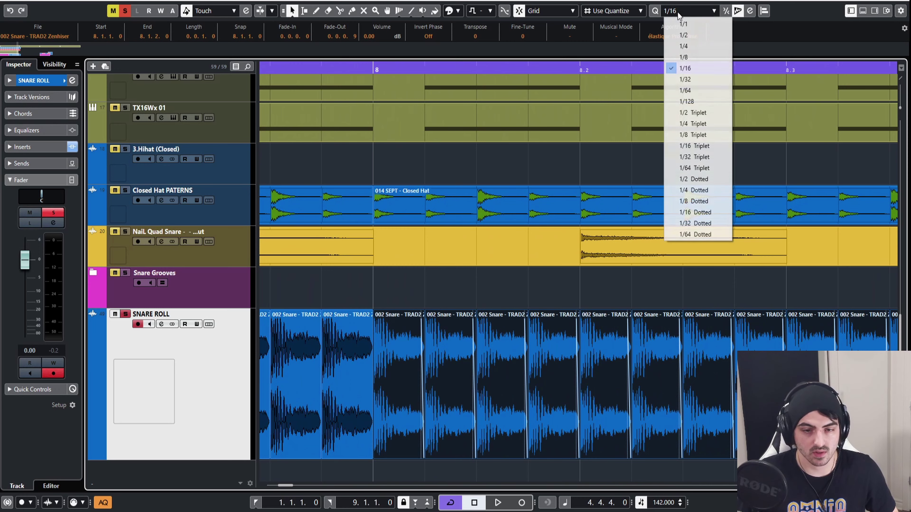
pyautogui.click(702, 82)
pyautogui.scroll(3, 548, 357)
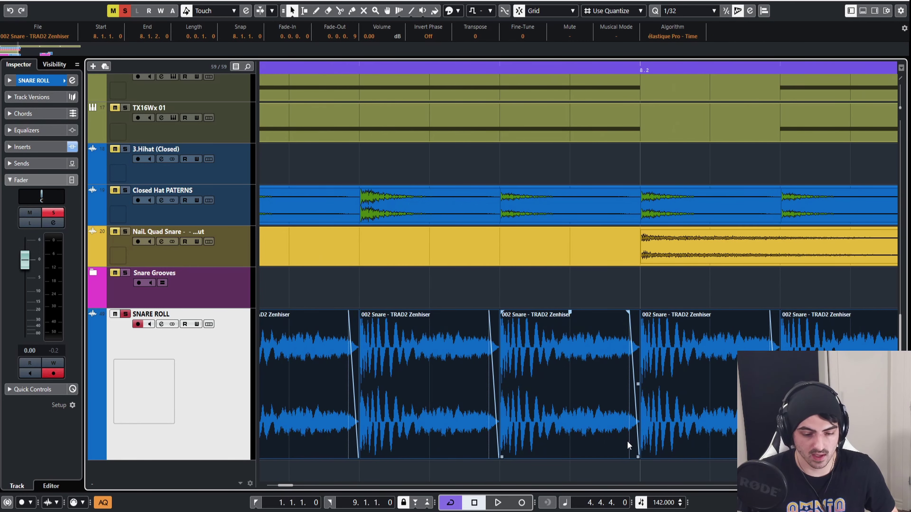
pyautogui.moveTo(637, 460); pyautogui.dragTo(586, 452)
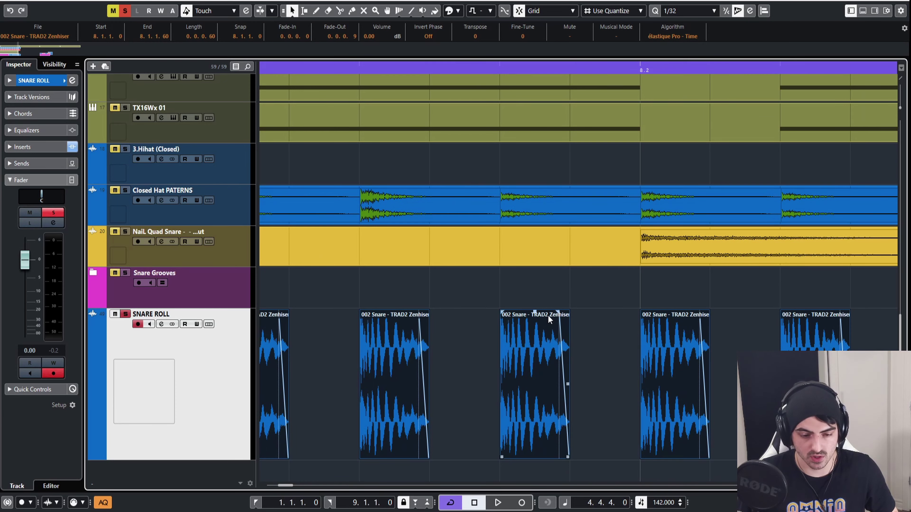
pyautogui.moveTo(556, 312); pyautogui.dragTo(559, 312)
# Add offset copies to make 32nd-note hits in bar 8, deselect, and scroll back to bars 4–8.
pyautogui.scroll(-3, 442, 363)
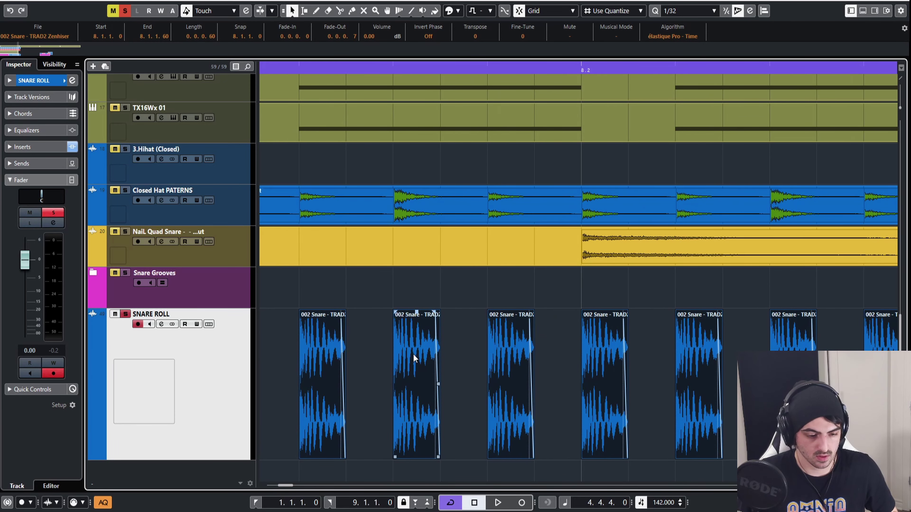
pyautogui.moveTo(427, 357); pyautogui.dragTo(452, 362)
pyautogui.scroll(-4, 545, 320)
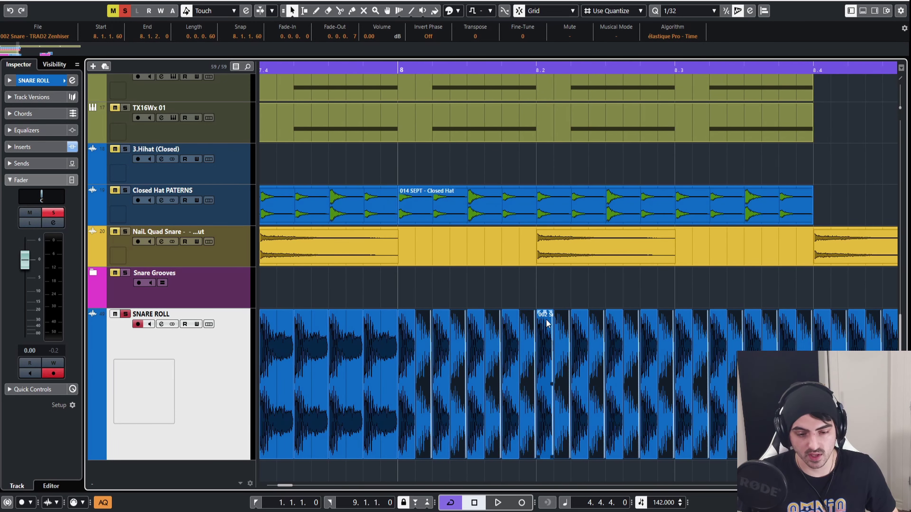
pyautogui.scroll(-1, 550, 319)
pyautogui.click(672, 356)
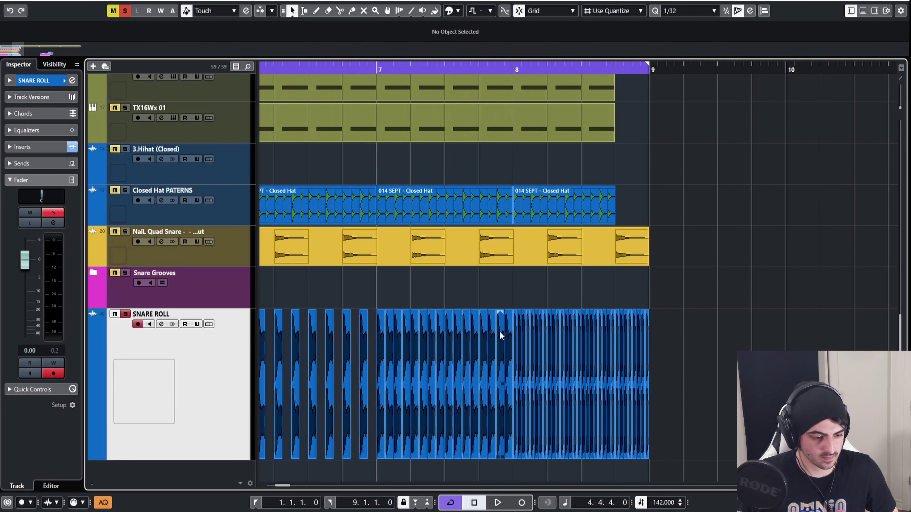
pyautogui.hscroll(-6, 280, 291)
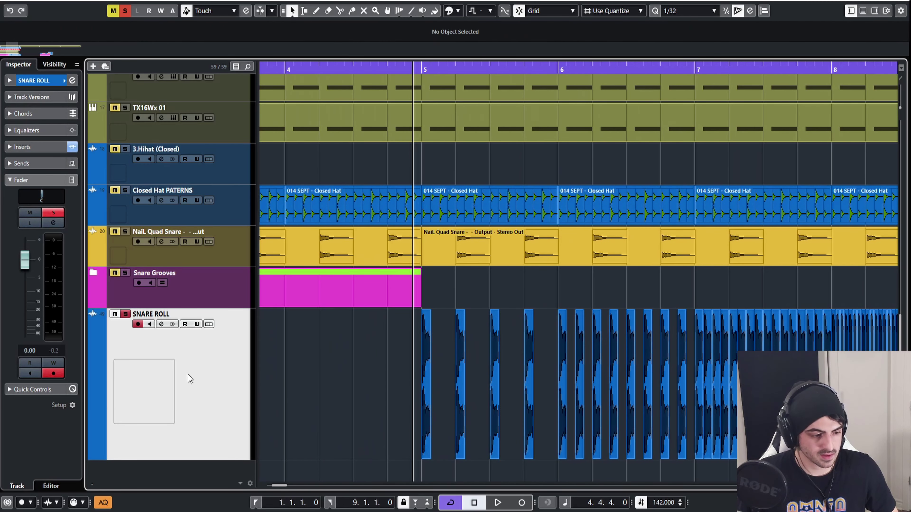
# Lower the SNARE ROLL track volume to -11.5 dB.
pyautogui.moveTo(25, 267); pyautogui.dragTo(26, 271)
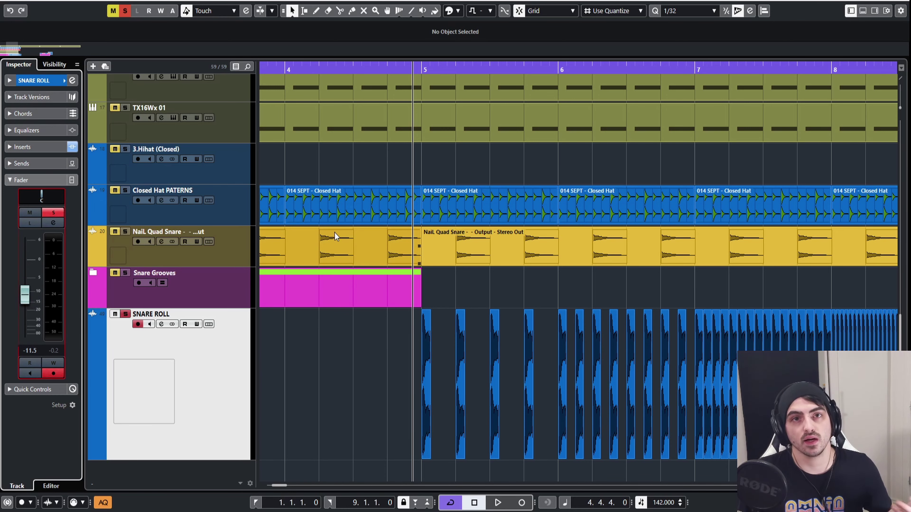
pyautogui.scroll(-4, 448, 304)
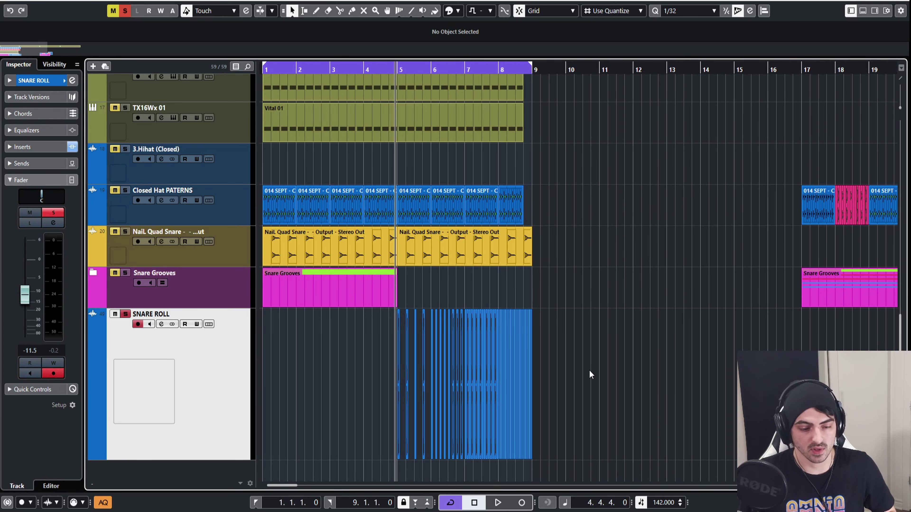
pyautogui.moveTo(591, 374); pyautogui.dragTo(329, 363)
pyautogui.scroll(5, 388, 330)
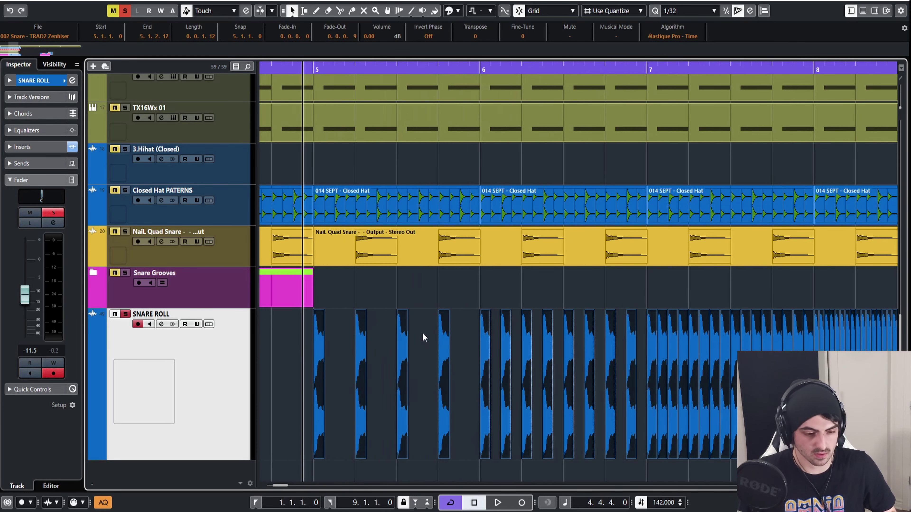
pyautogui.click(406, 295)
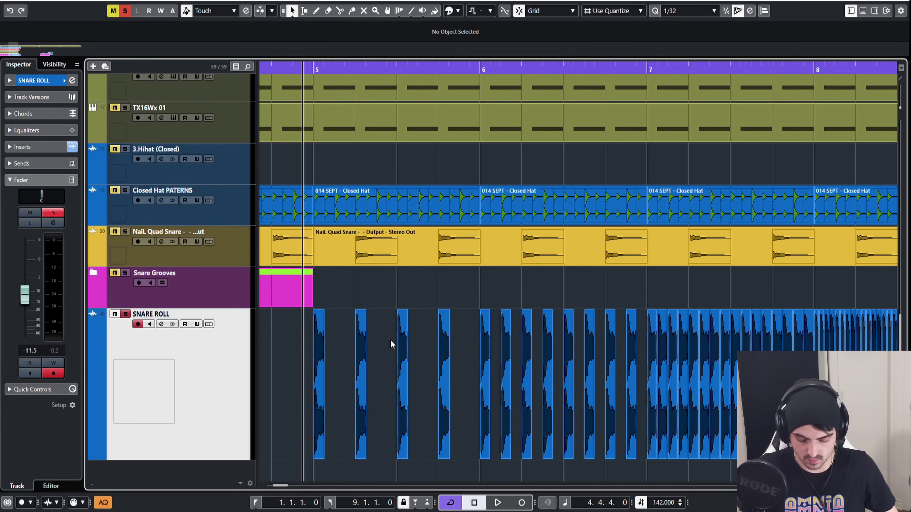
pyautogui.rightClick(405, 284)
pyautogui.click(405, 283)
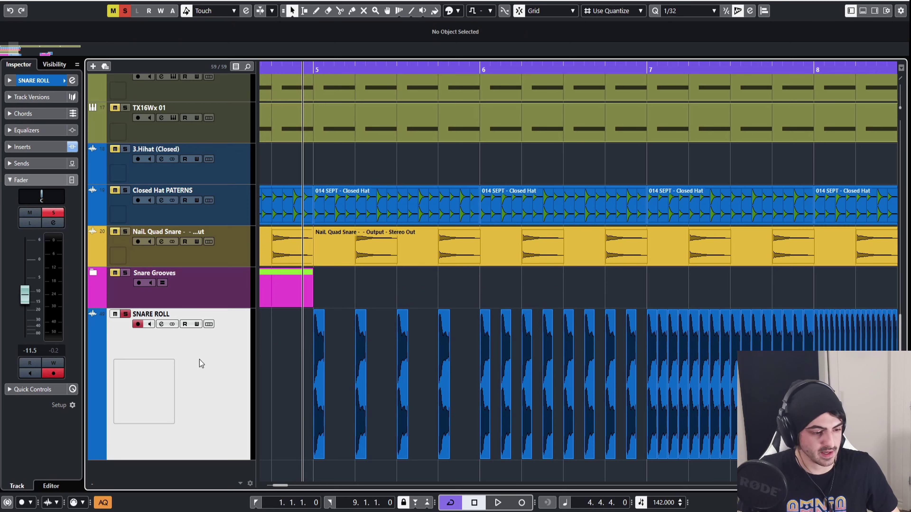
# Audition the snare roll, then replay it from inside bar 7.
pyautogui.press('space')
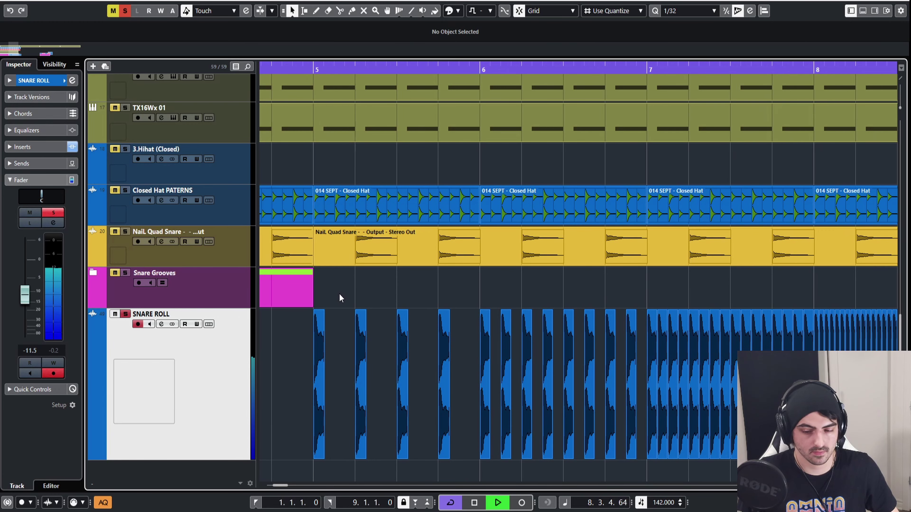
pyautogui.press('space')
pyautogui.scroll(8, 719, 323)
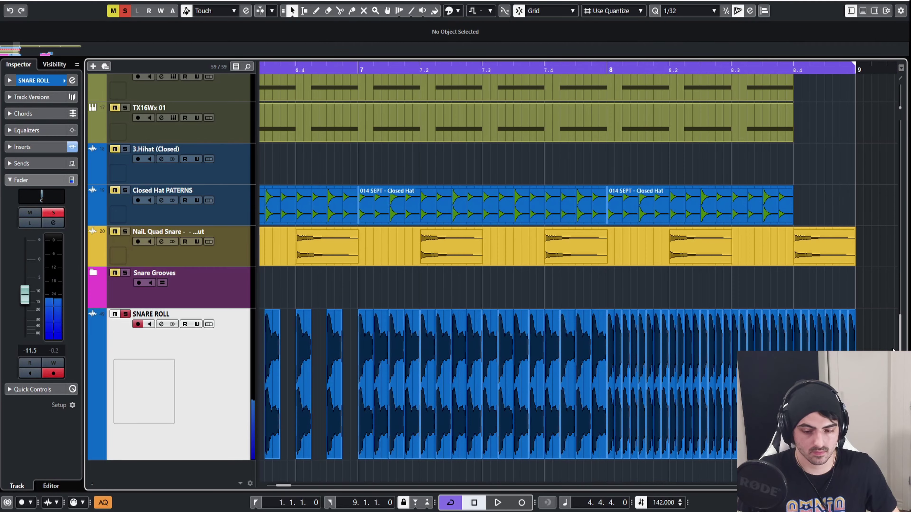
pyautogui.scroll(-8, 612, 302)
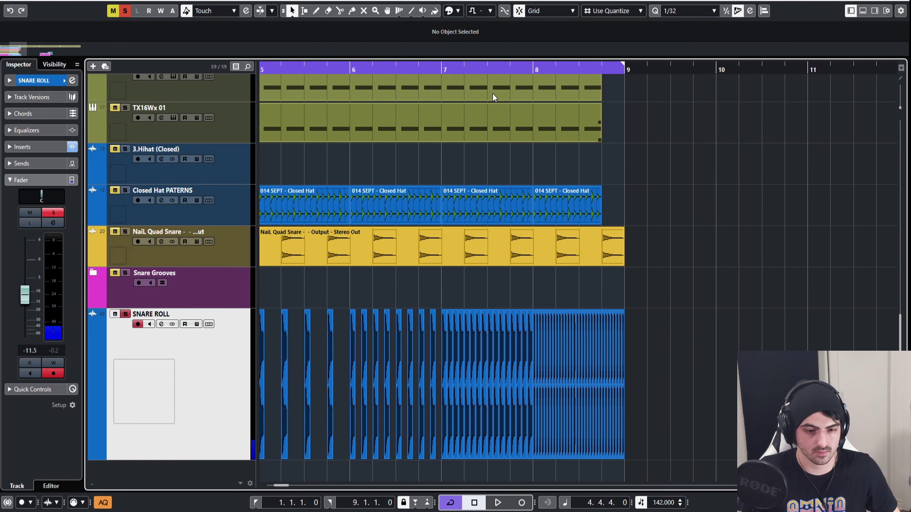
pyautogui.click(482, 68)
pyautogui.press('space')
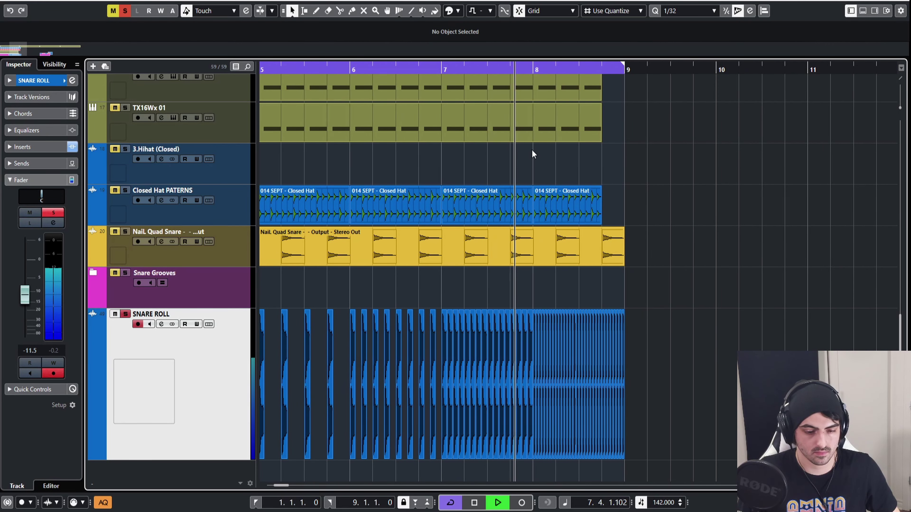
pyautogui.press('space')
# Delete the hits at the start of bar 8 and fill the gap with duplicated sixteenth-note hits.
pyautogui.scroll(4, 553, 323)
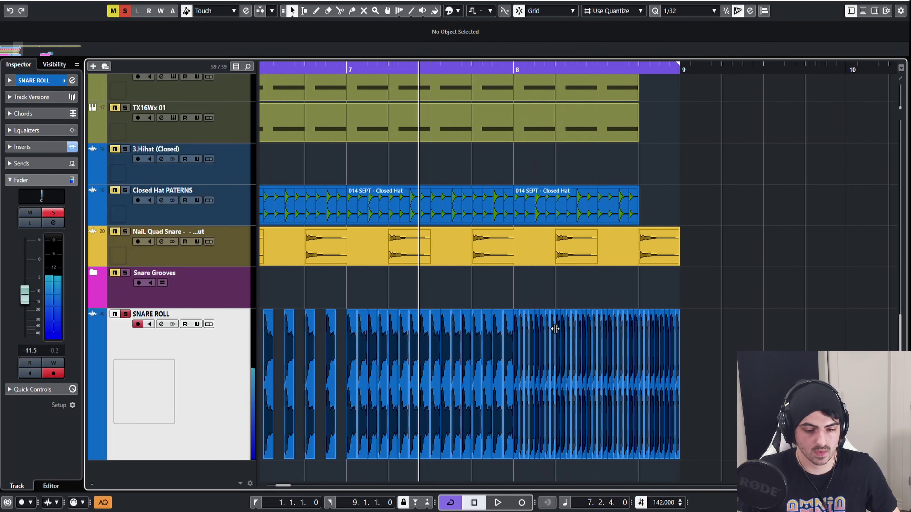
pyautogui.moveTo(500, 308); pyautogui.dragTo(836, 346)
pyautogui.scroll(-4, 717, 332)
pyautogui.scroll(4, 722, 316)
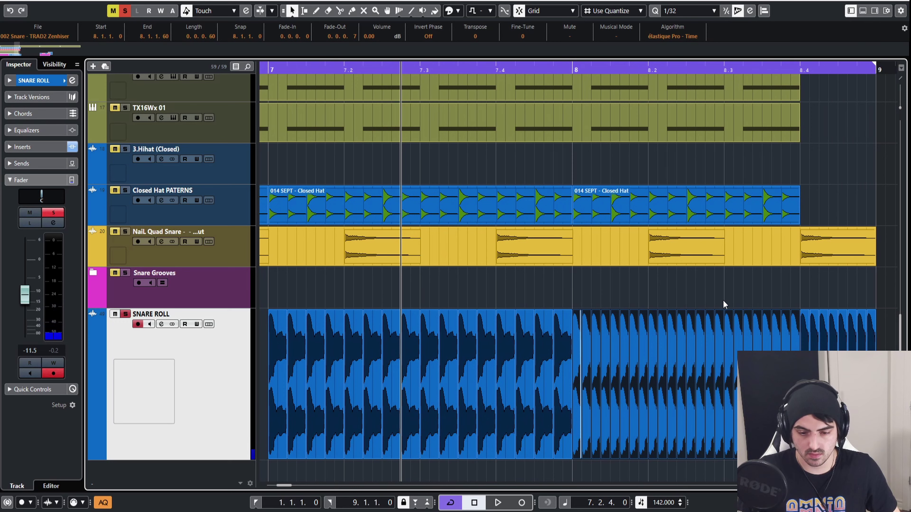
pyautogui.moveTo(714, 299); pyautogui.dragTo(504, 323)
pyautogui.press('Delete')
pyautogui.hotkey('ctrl', 'd')
pyautogui.hotkey('ctrl', 'd')
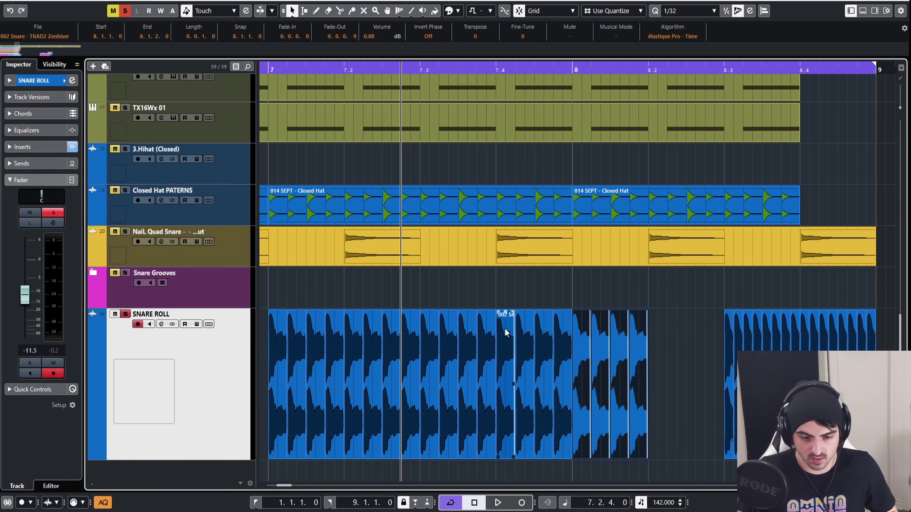
# Play back the edited roll from bar 6.
pyautogui.scroll(-4, 504, 316)
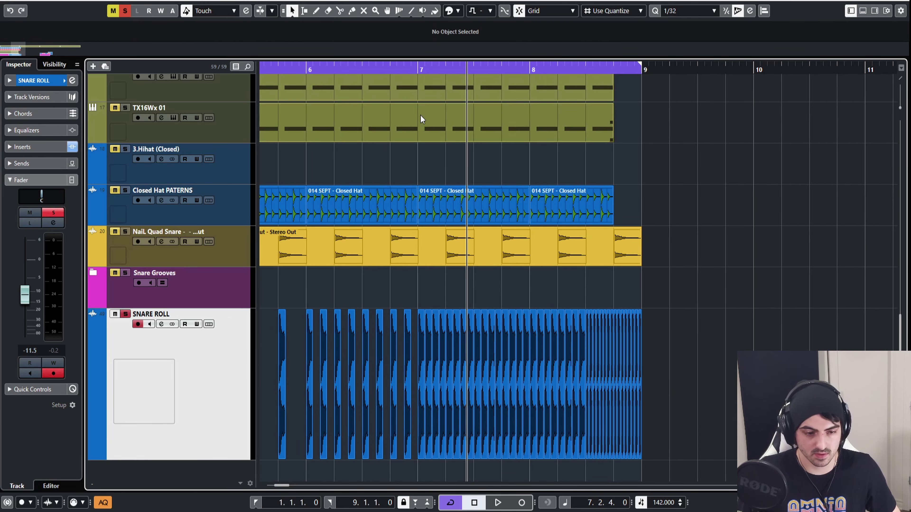
pyautogui.moveTo(391, 68); pyautogui.dragTo(330, 68)
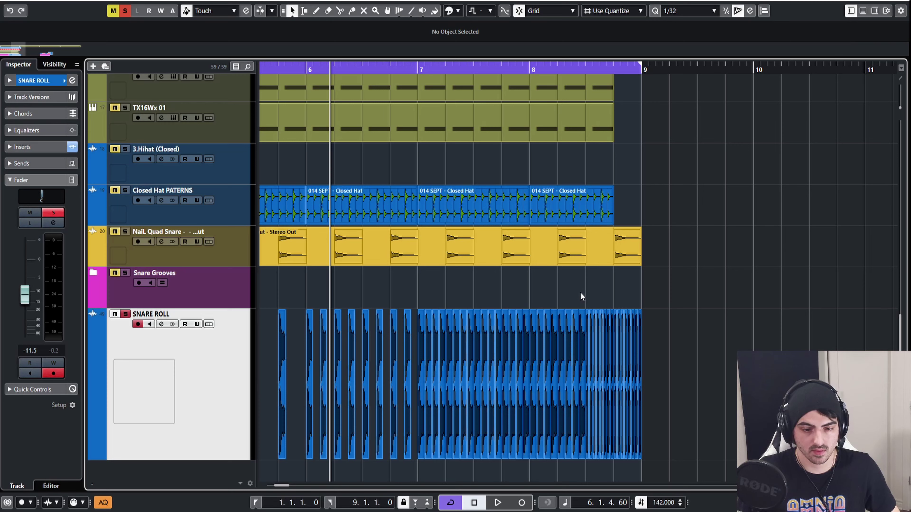
pyautogui.press('space')
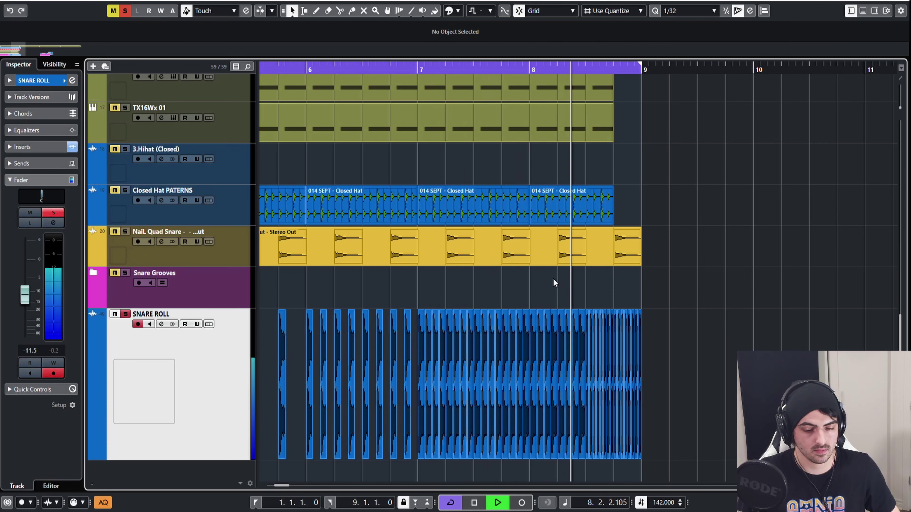
# Glue all SNARE ROLL hits with the Glue tool into one event from 5.1.1.0 to 9.1.1.0.
pyautogui.press('space')
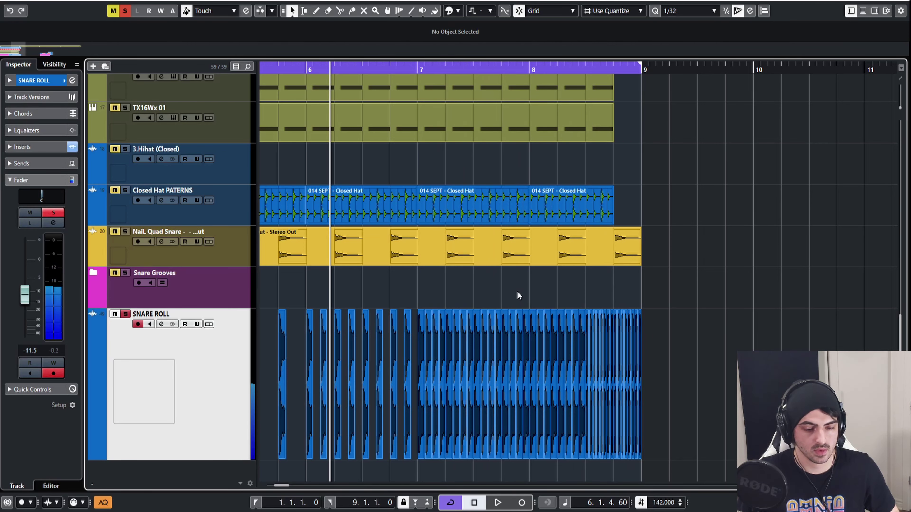
pyautogui.scroll(-3, 517, 291)
pyautogui.press('4')
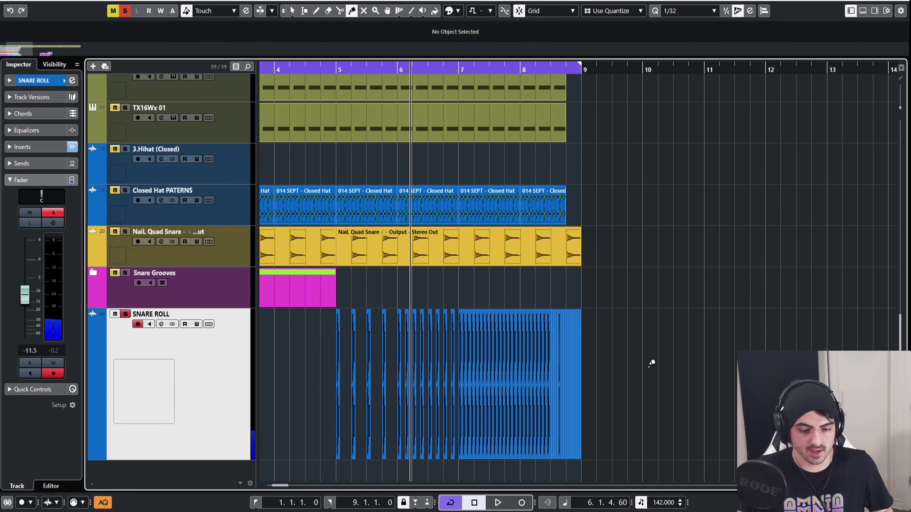
pyautogui.moveTo(650, 366); pyautogui.dragTo(328, 354)
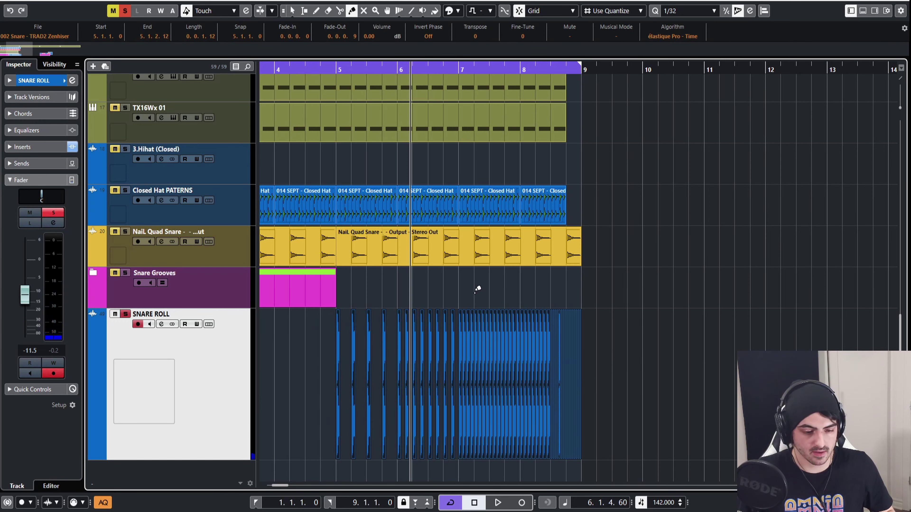
pyautogui.click(484, 350)
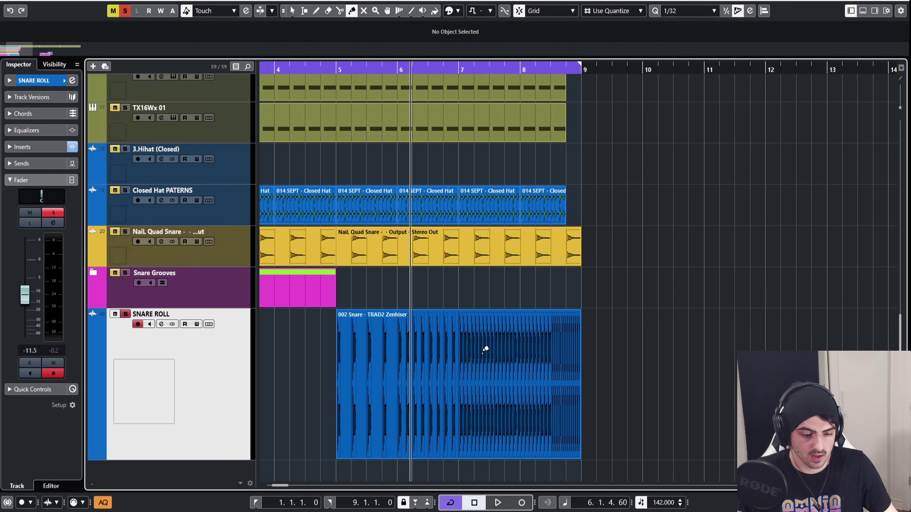
pyautogui.press('1')
pyautogui.click(459, 347)
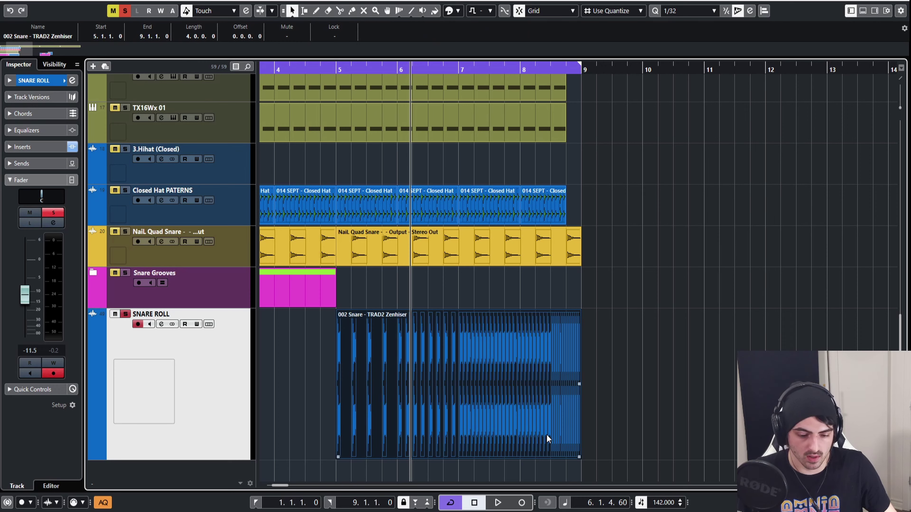
pyautogui.moveTo(546, 434); pyautogui.dragTo(460, 399)
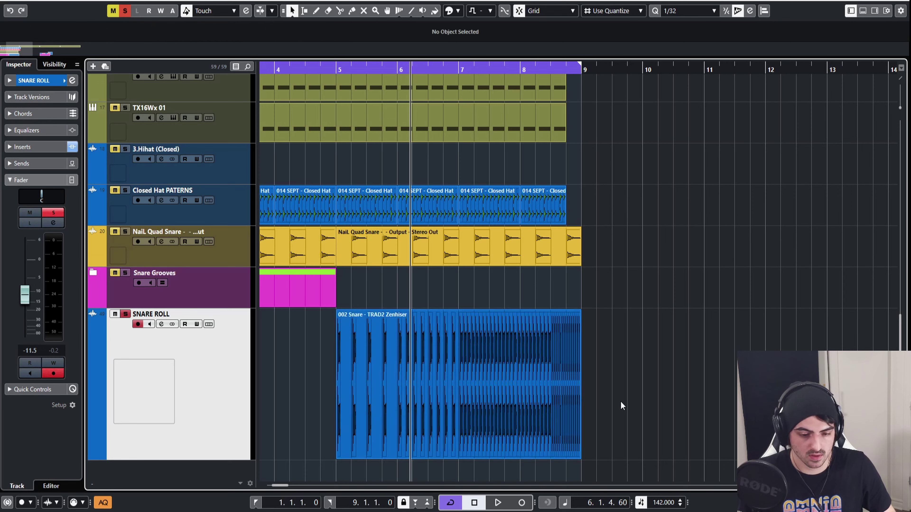
# Render the glued snare event in place (Ctrl+Shift+R) to a new audio track.
pyautogui.click(485, 399)
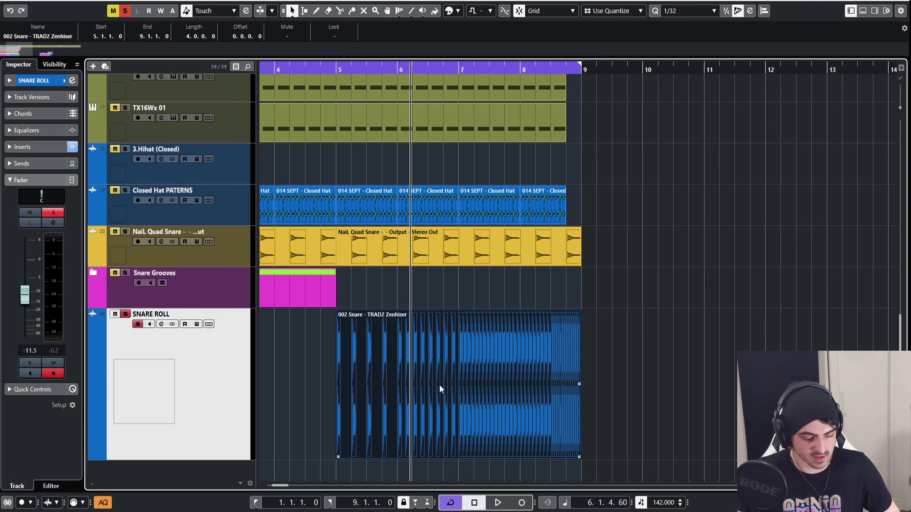
pyautogui.hotkey('ctrl', 'shift', 'r')
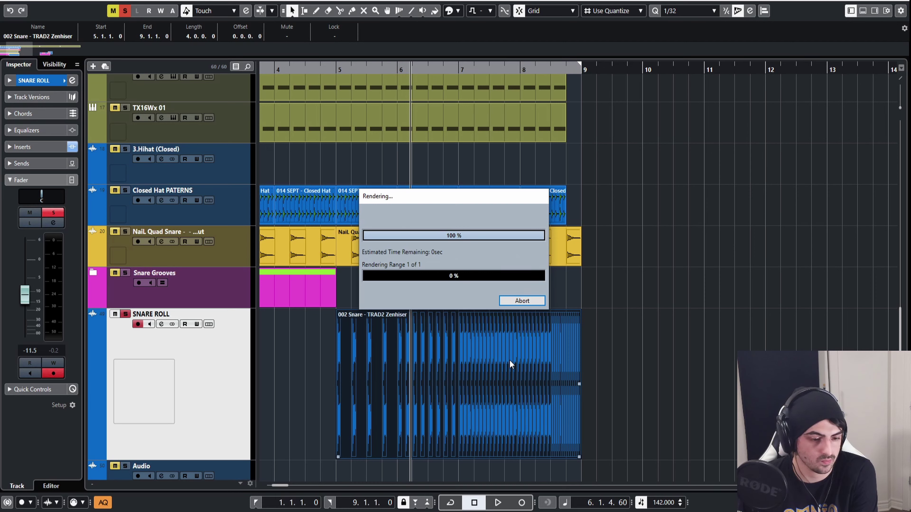
pyautogui.scroll(-1, 603, 395)
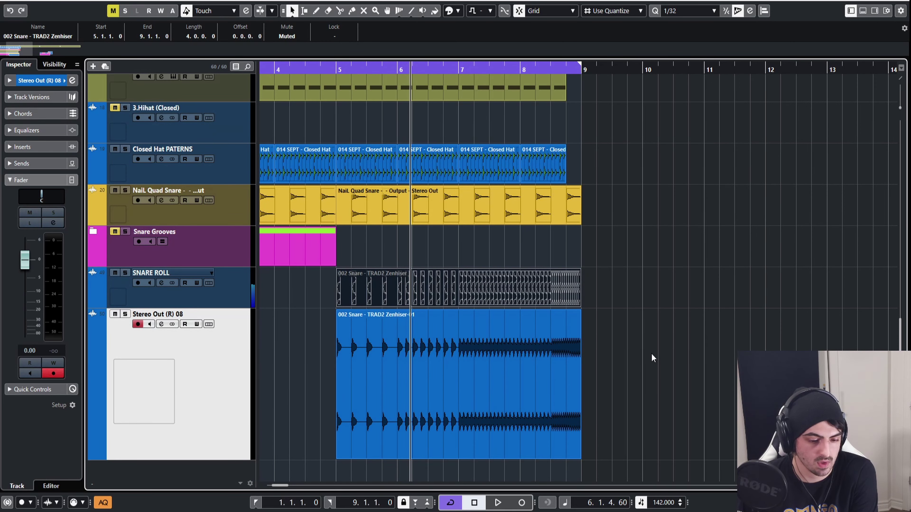
# Stretch the rendered clip's fade-in across all four bars, bend its curve, and solo the track.
pyautogui.click(422, 347)
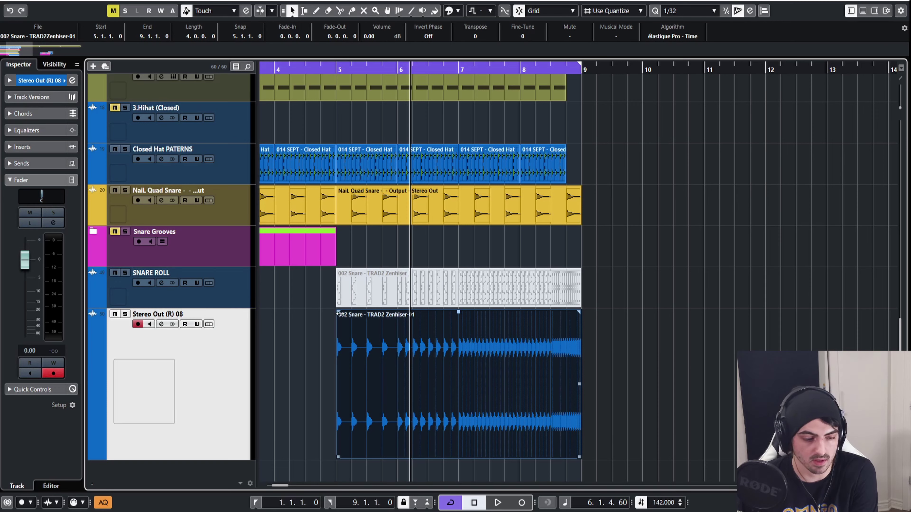
pyautogui.moveTo(339, 313); pyautogui.dragTo(603, 333)
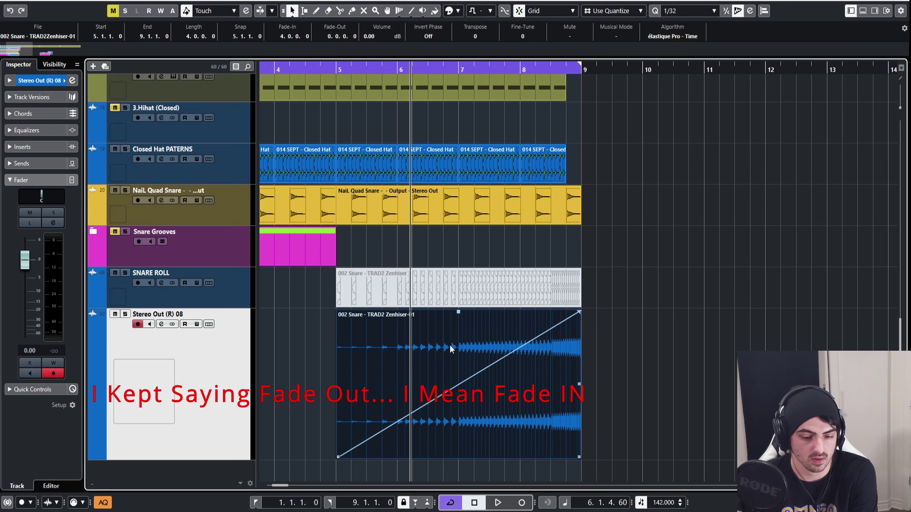
pyautogui.click(448, 284)
pyautogui.click(435, 365)
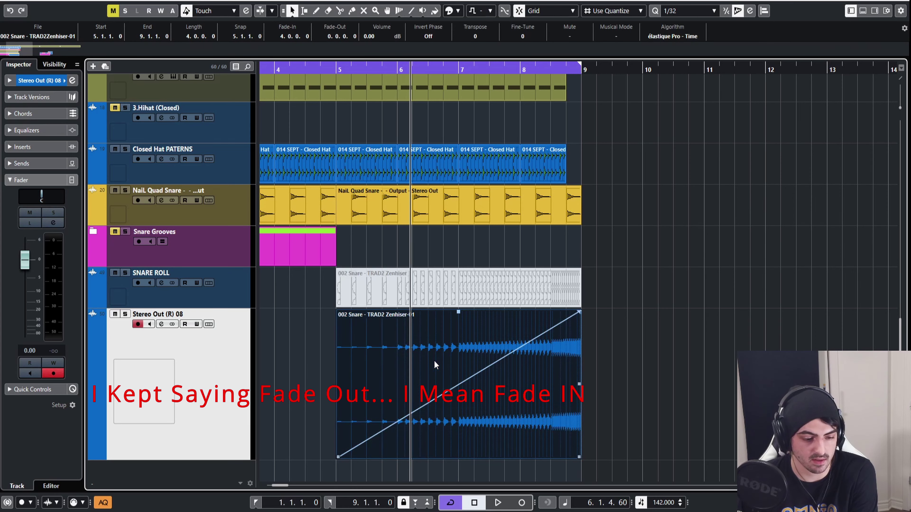
pyautogui.doubleClick(462, 356)
pyautogui.moveTo(454, 242); pyautogui.dragTo(412, 246)
pyautogui.click(503, 355)
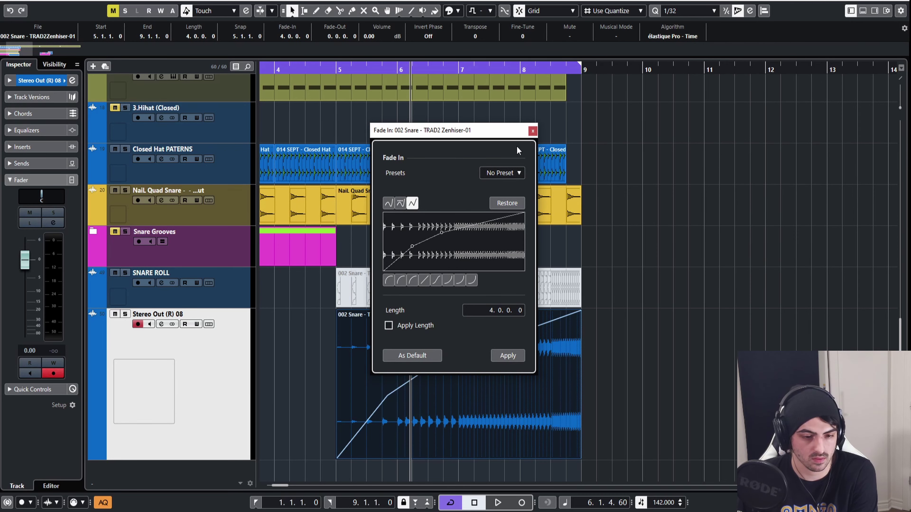
pyautogui.click(533, 131)
pyautogui.click(337, 346)
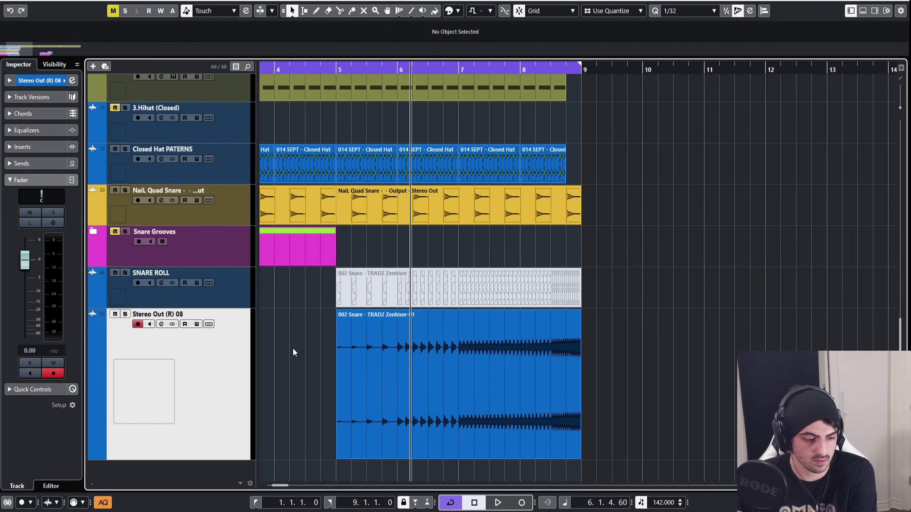
pyautogui.scroll(-5, 293, 352)
pyautogui.click(125, 314)
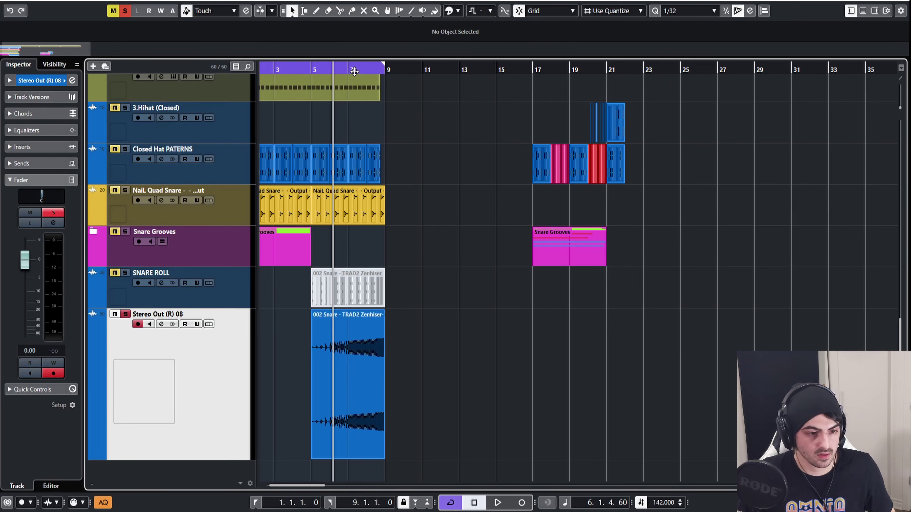
# Solo the Stereo Out (R) 08 snare track and lower it to -4.37 dB while listening.
pyautogui.click(363, 72)
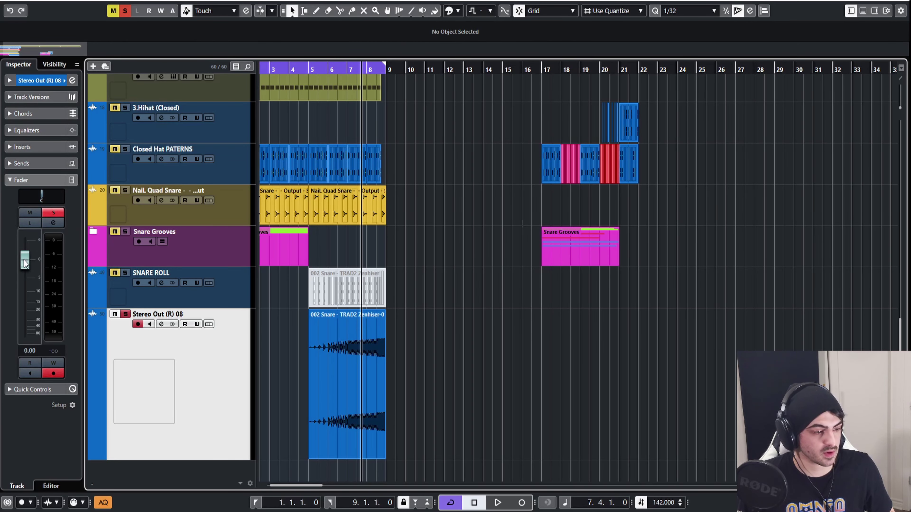
pyautogui.press('space')
pyautogui.moveTo(25, 263); pyautogui.dragTo(25, 284)
pyautogui.press('space')
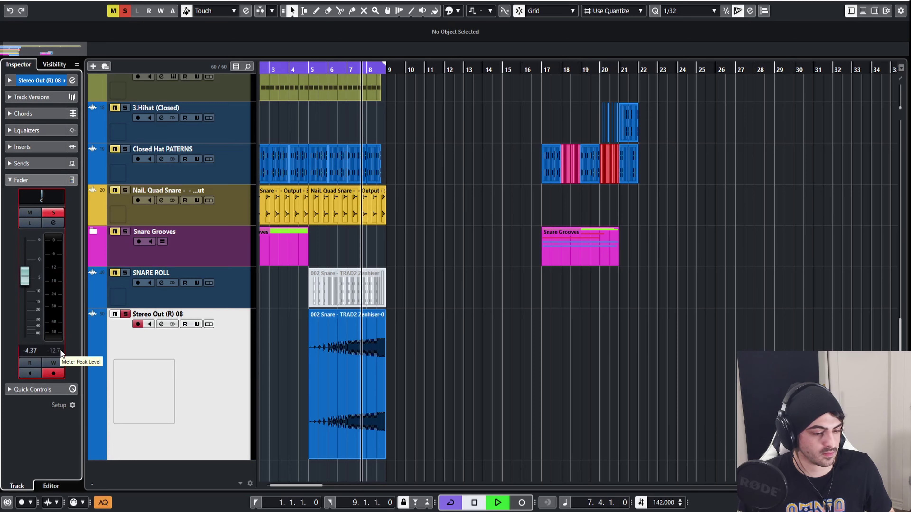
pyautogui.press('space')
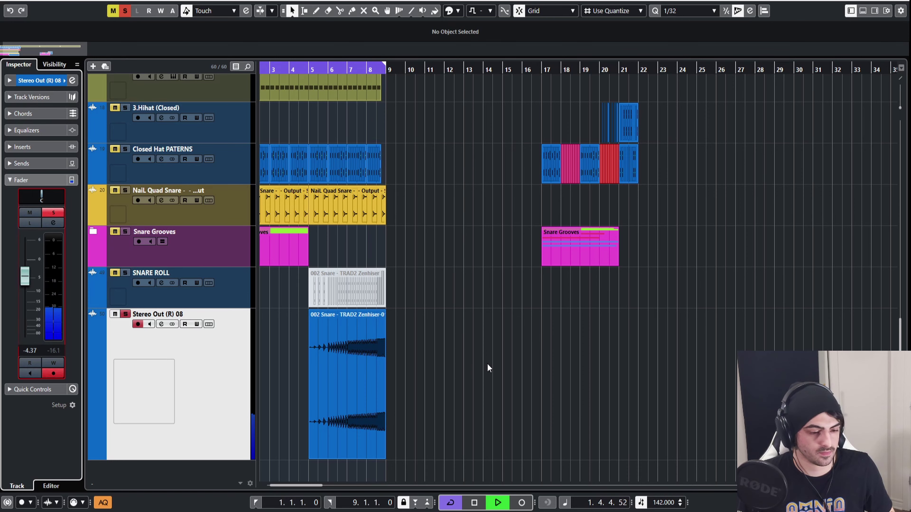
pyautogui.press('space')
# Unsolo the snare track and play the whole loop from bar 1.
pyautogui.click(289, 94)
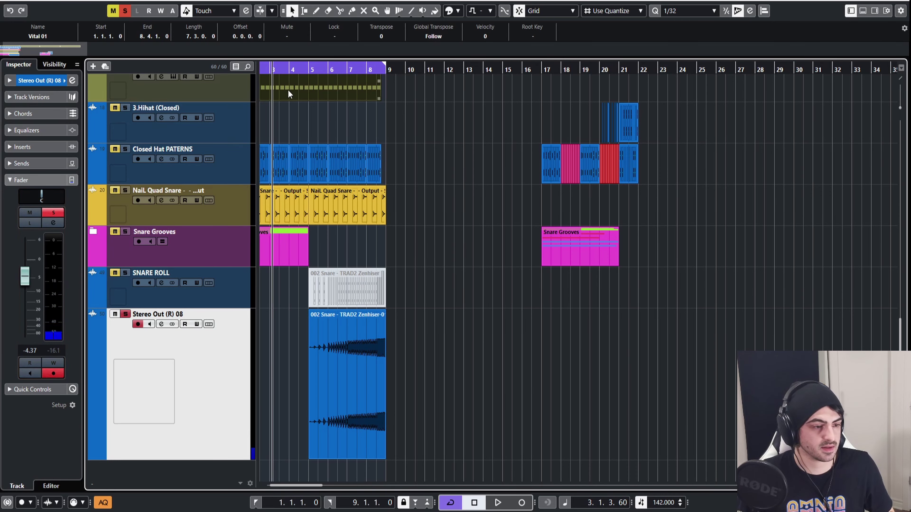
pyautogui.press('Home')
pyautogui.press('s')
pyautogui.press('space')
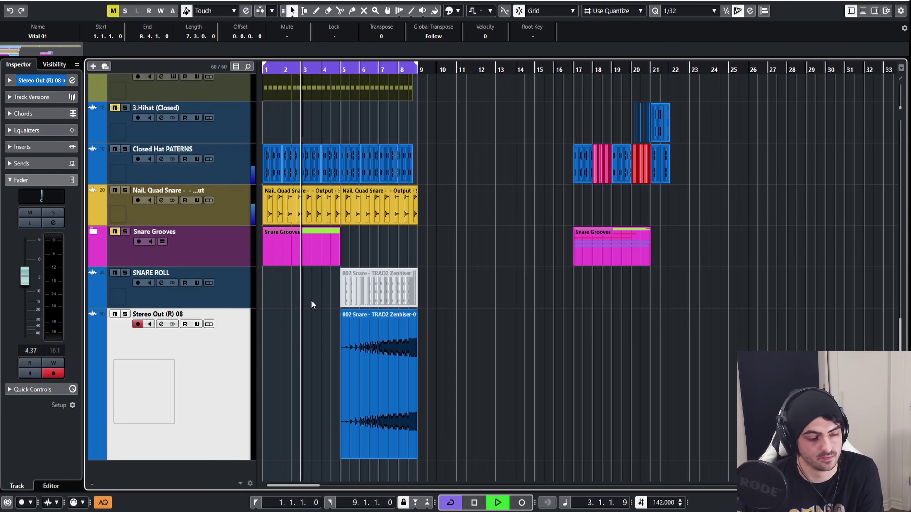
pyautogui.click(359, 342)
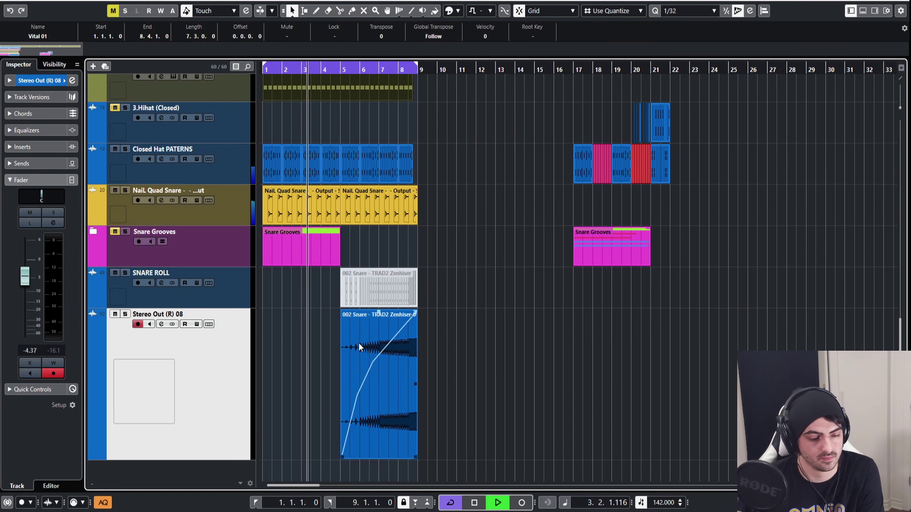
pyautogui.click(290, 338)
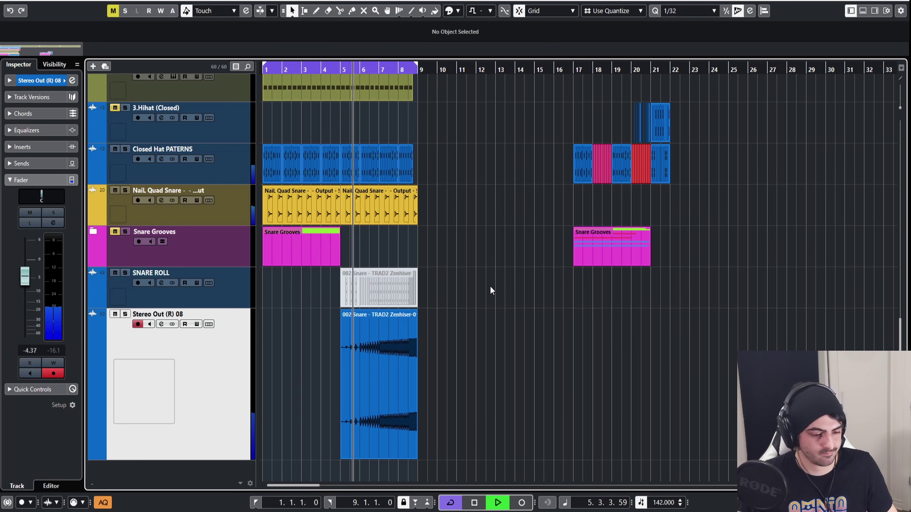
# Fade in the 002 Snare event over bars 5–9, climbing steeply then easing to full level.
pyautogui.moveTo(341, 311); pyautogui.dragTo(416, 313)
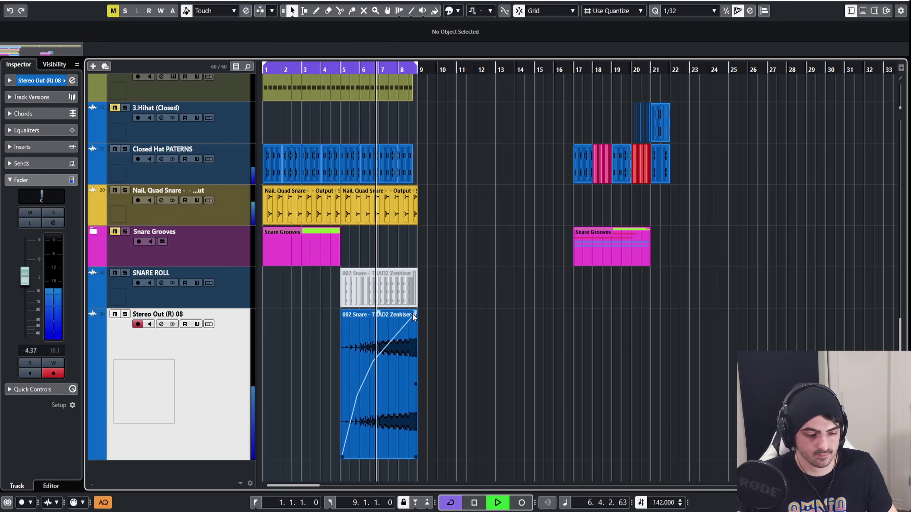
pyautogui.hotkey('ctrl', 'z')
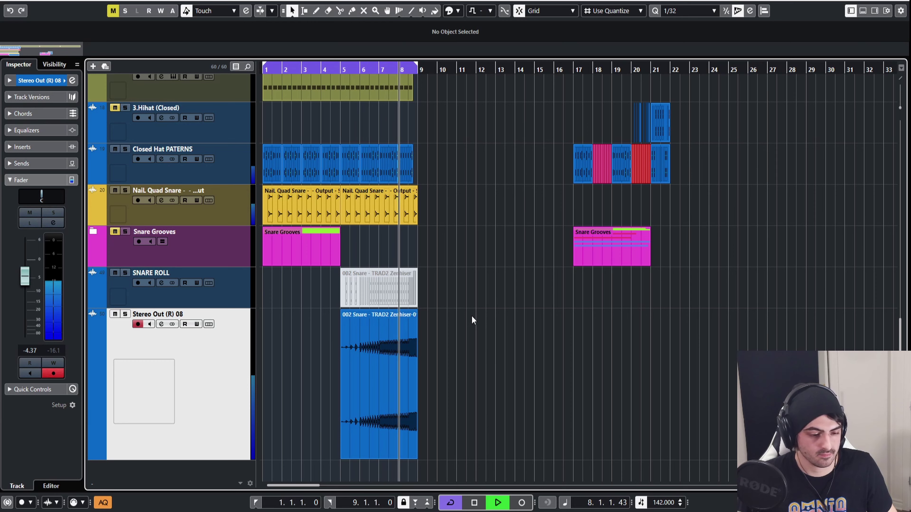
pyautogui.hotkey('ctrl', 'shift', 'z')
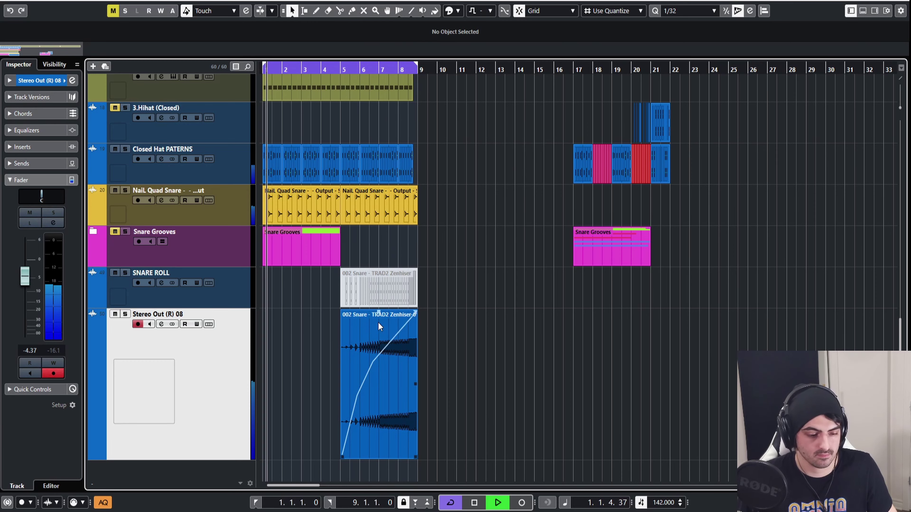
pyautogui.press('space')
pyautogui.doubleClick(349, 344)
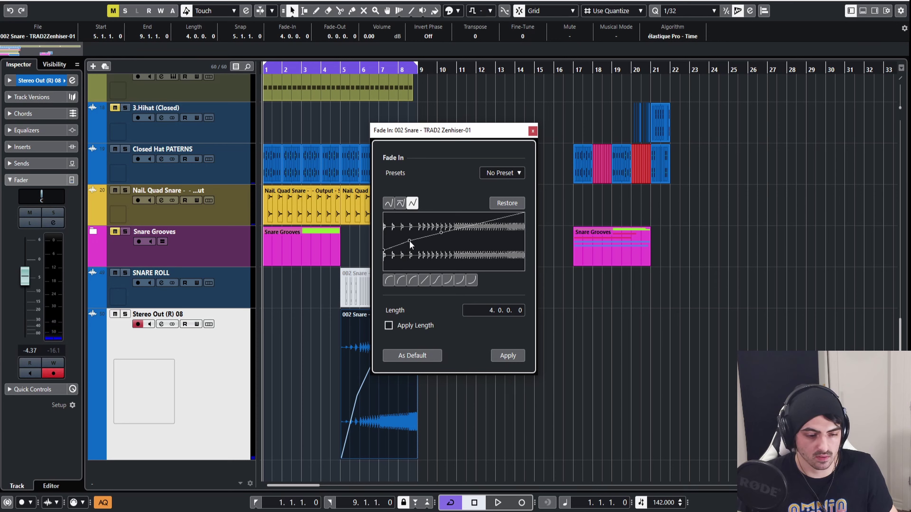
pyautogui.moveTo(442, 233); pyautogui.dragTo(445, 228)
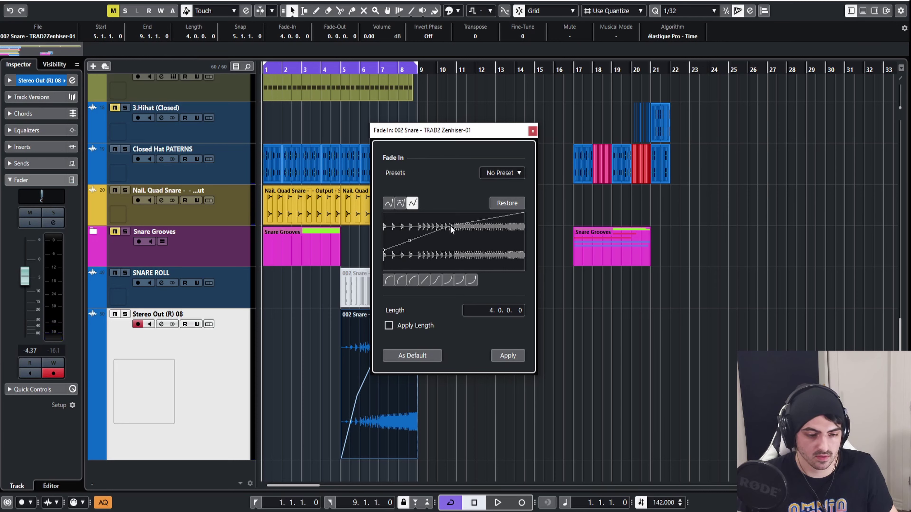
pyautogui.click(508, 355)
pyautogui.press('space')
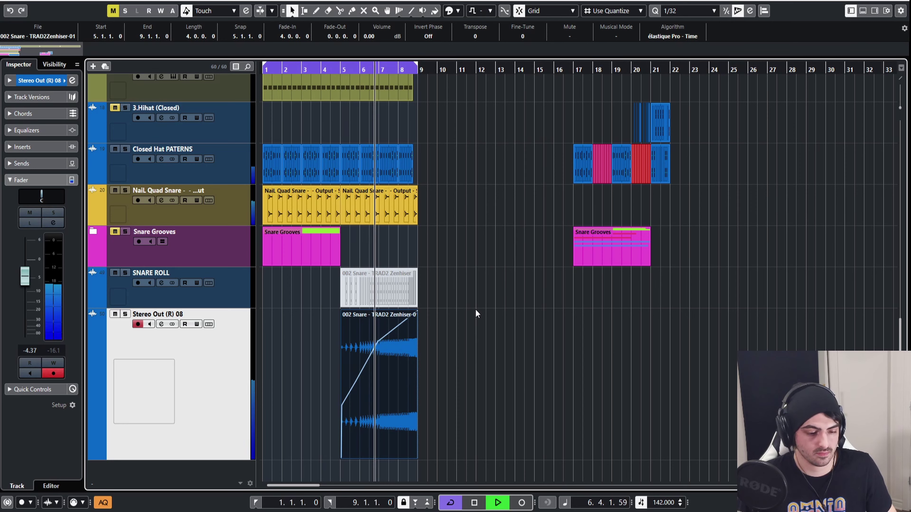
pyautogui.press('h')
pyautogui.press('h')
pyautogui.press('h')
pyautogui.press('space')
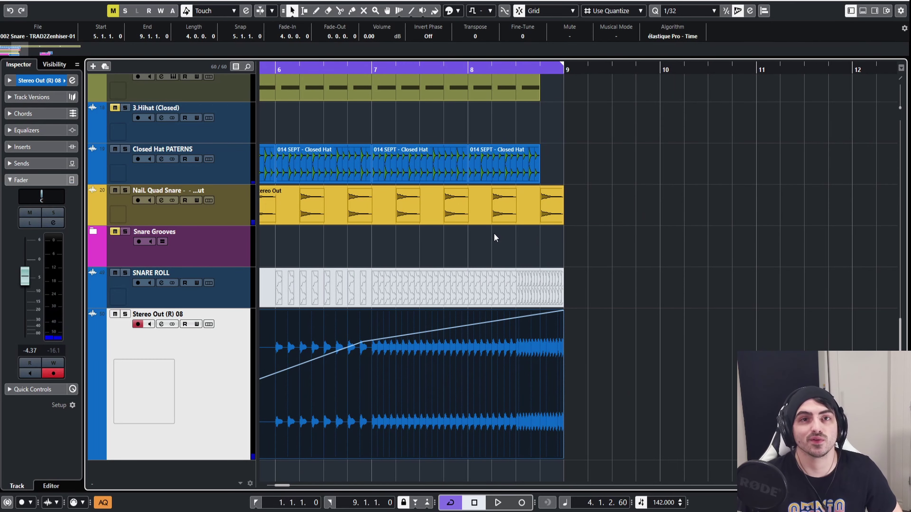
# Lengthen the fade-out on the short snare hit at bar 7.
pyautogui.click(533, 325)
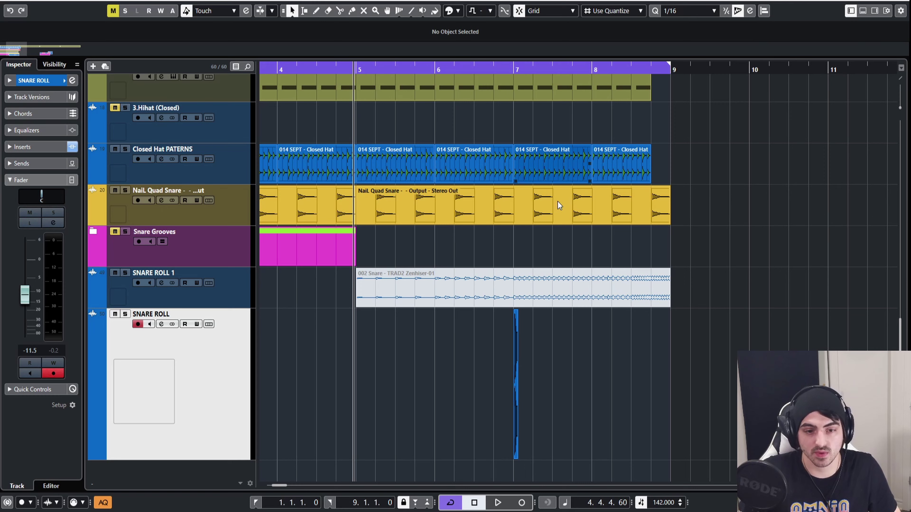
pyautogui.scroll(5, 509, 366)
pyautogui.scroll(-5, 505, 376)
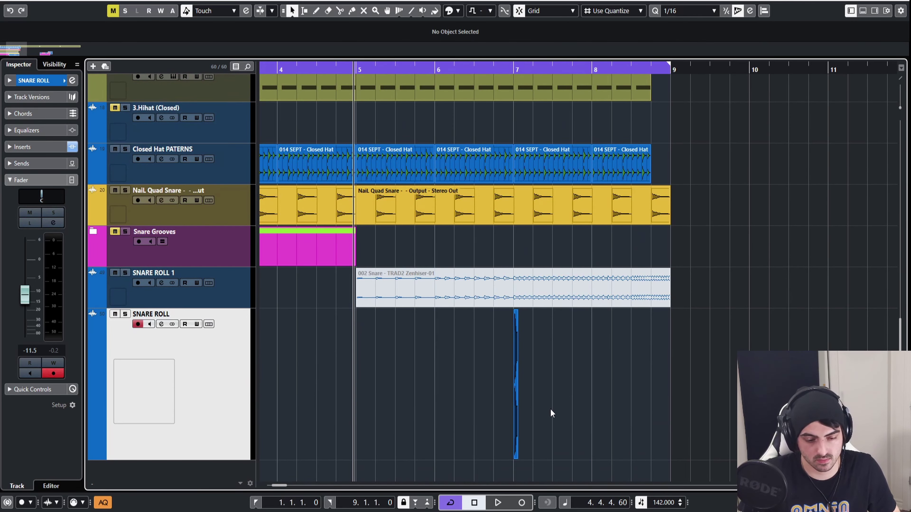
pyautogui.scroll(6, 510, 395)
pyautogui.click(440, 374)
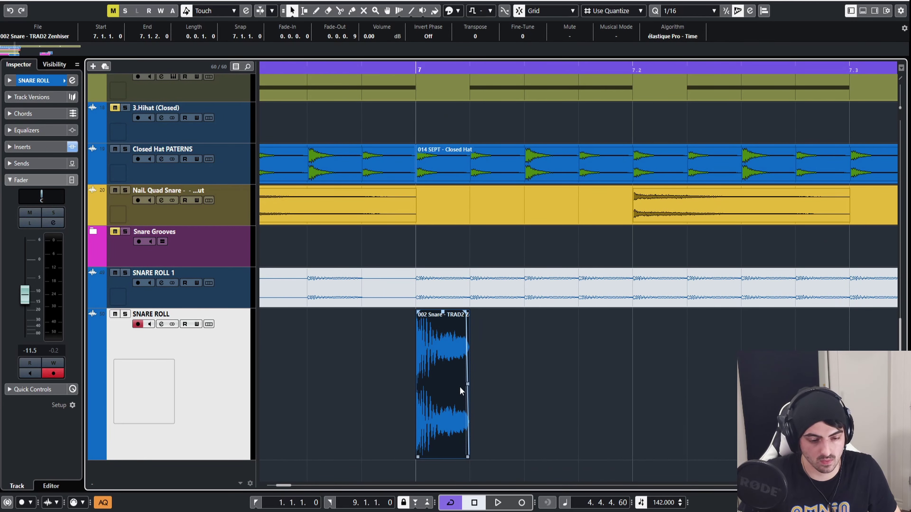
pyautogui.moveTo(466, 312); pyautogui.dragTo(463, 312)
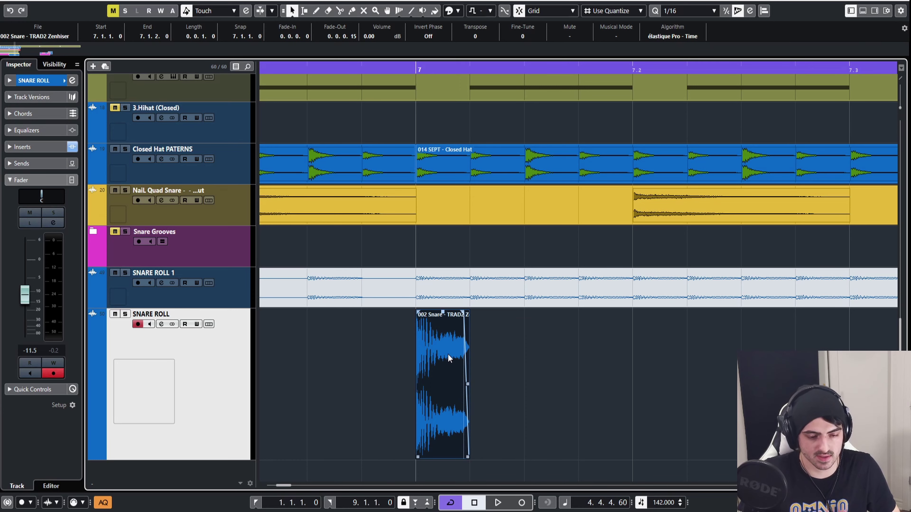
# Repeat the snare hit back to back to fill bars 7–8, removing the extra past bar 9.
pyautogui.scroll(-6, 449, 353)
pyautogui.click(373, 288)
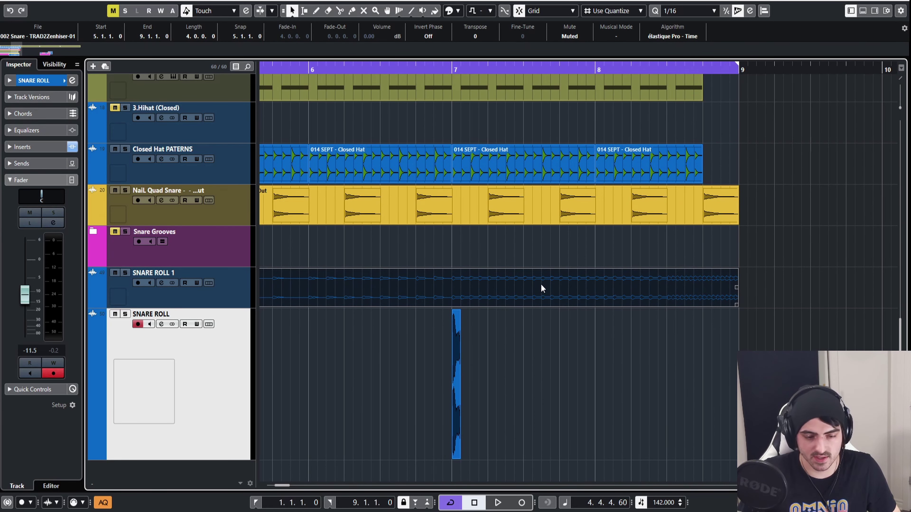
pyautogui.click(454, 347)
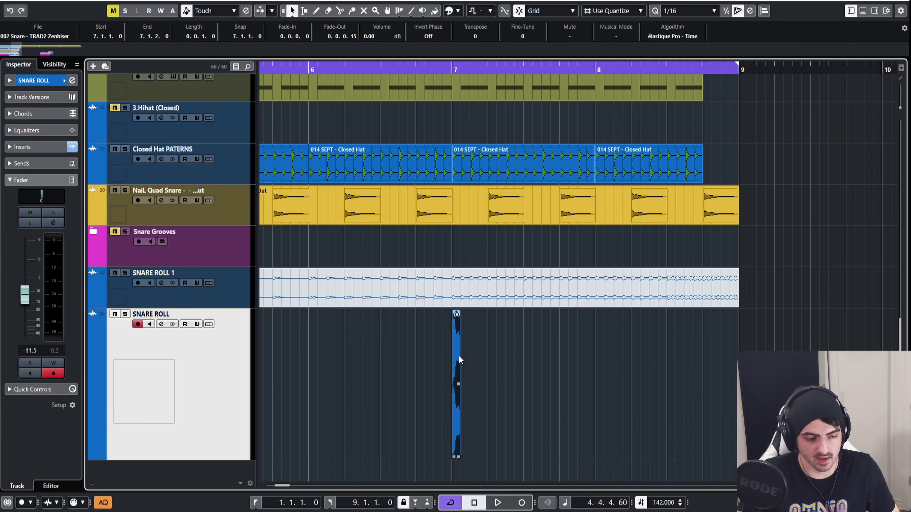
pyautogui.moveTo(459, 357)
pyautogui.mouseDown()
pyautogui.moveTo(467, 357)
pyautogui.moveTo(455, 356)
pyautogui.mouseUp()
pyautogui.hotkey('ctrl', 'd')
pyautogui.hotkey('ctrl', 'd')
pyautogui.hotkey('ctrl', 'd')
pyautogui.hotkey('ctrl', 'd')
pyautogui.hotkey('ctrl', 'd')
pyautogui.hotkey('ctrl', 'd')
pyautogui.hotkey('ctrl', 'd')
pyautogui.hotkey('ctrl', 'd')
pyautogui.hotkey('ctrl', 'd')
pyautogui.hotkey('ctrl', 'd')
pyautogui.hotkey('ctrl', 'd')
pyautogui.hotkey('ctrl', 'd')
pyautogui.hotkey('ctrl', 'd')
pyautogui.hotkey('ctrl', 'd')
pyautogui.hotkey('ctrl', 'd')
pyautogui.hotkey('ctrl', 'd')
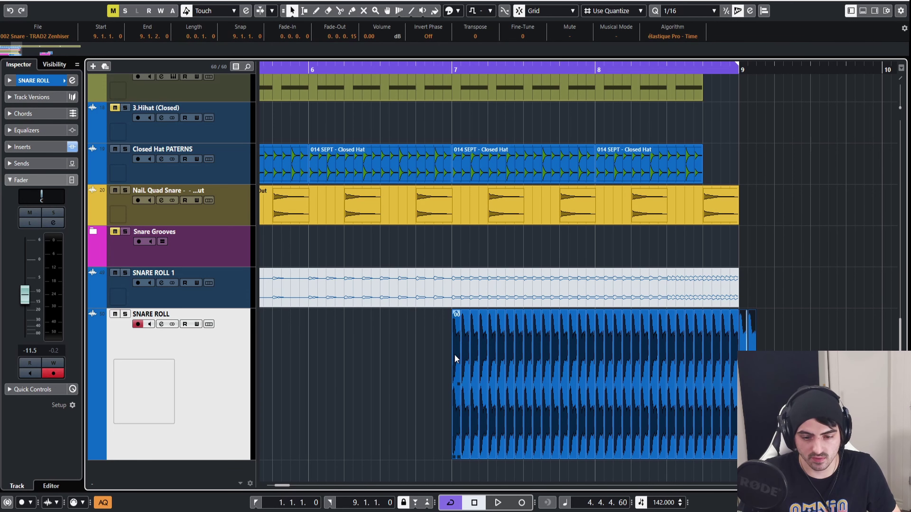
pyautogui.hotkey('ctrl', 'z')
pyautogui.moveTo(736, 398); pyautogui.dragTo(411, 363)
pyautogui.scroll(-2, 477, 356)
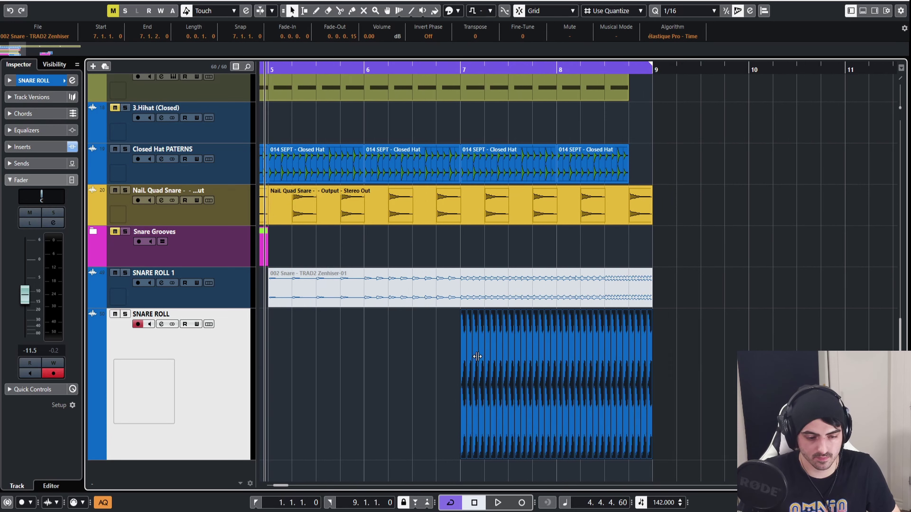
pyautogui.scroll(-1, 477, 356)
# Insert the DJMFilter plugin into an empty insert slot on SNARE ROLL.
pyautogui.click(161, 324)
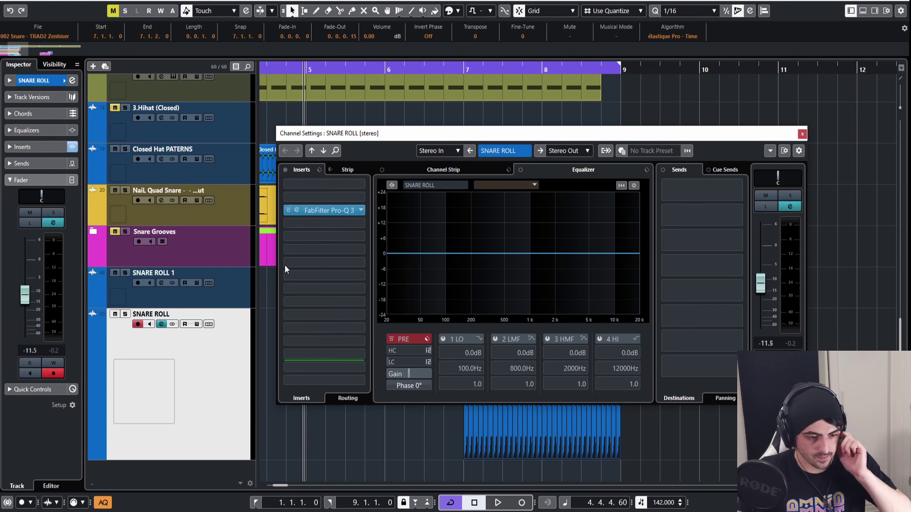
pyautogui.click(324, 220)
pyautogui.write('djm')
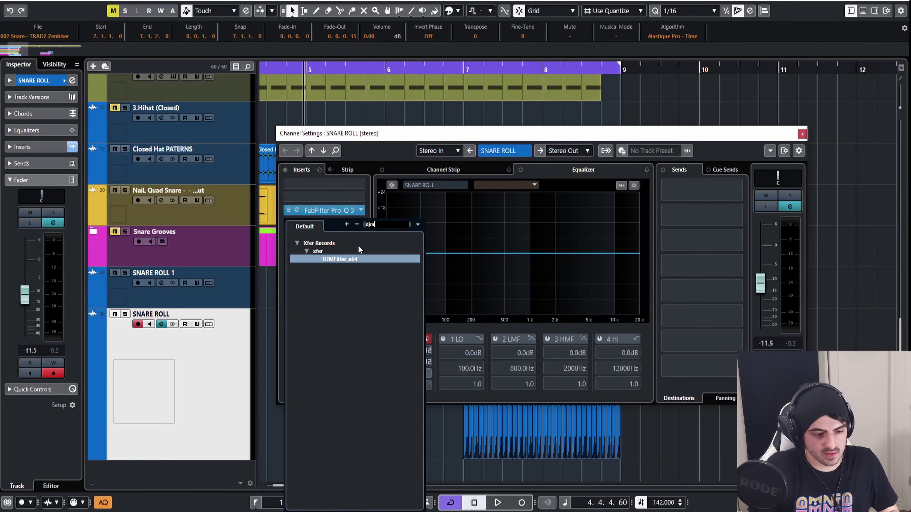
pyautogui.press('Return')
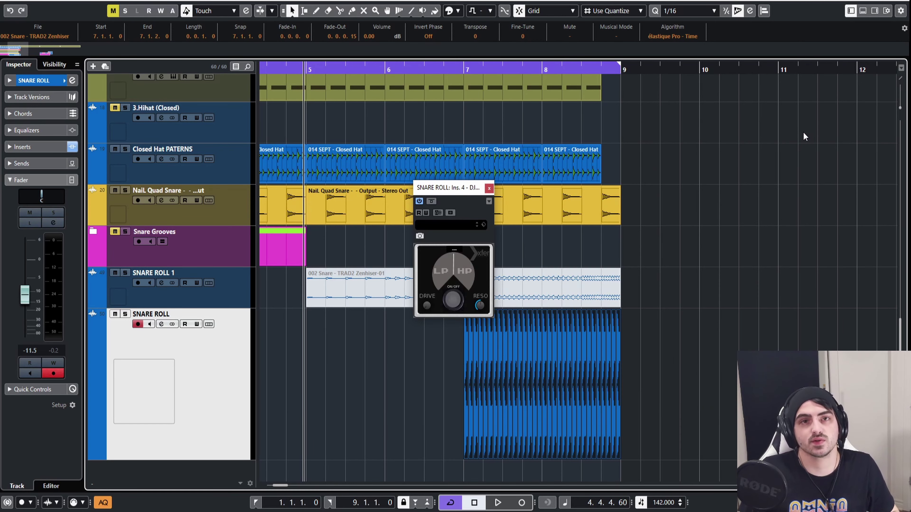
pyautogui.click(802, 134)
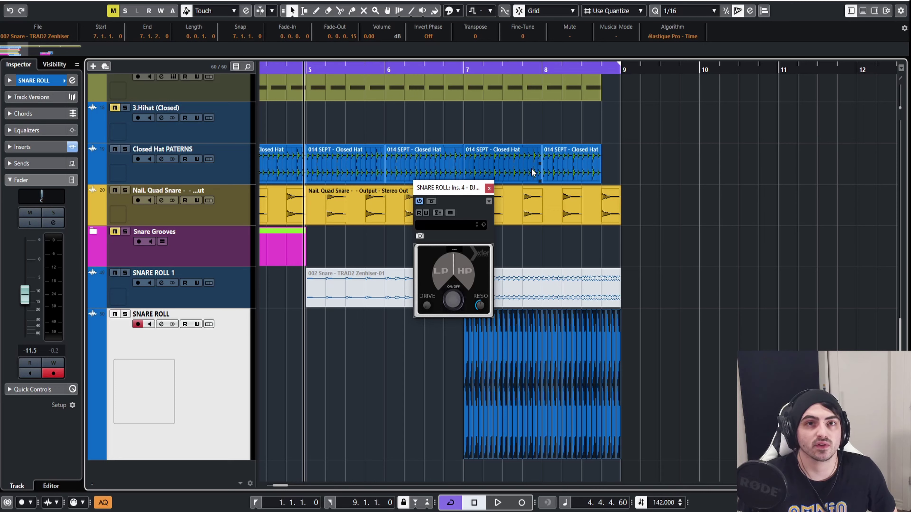
# Sweep the DJM filter to 210 on the low-pass side.
pyautogui.moveTo(457, 306); pyautogui.dragTo(427, 320)
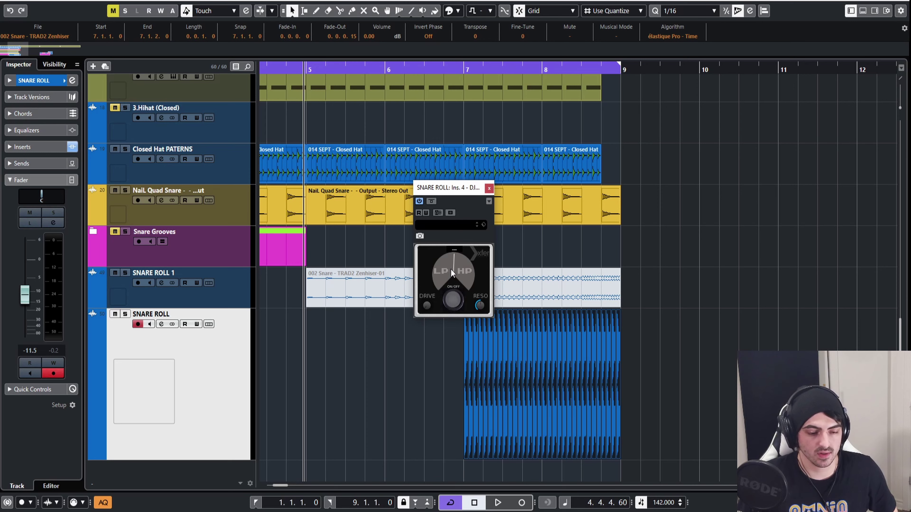
pyautogui.moveTo(458, 188); pyautogui.dragTo(711, 237)
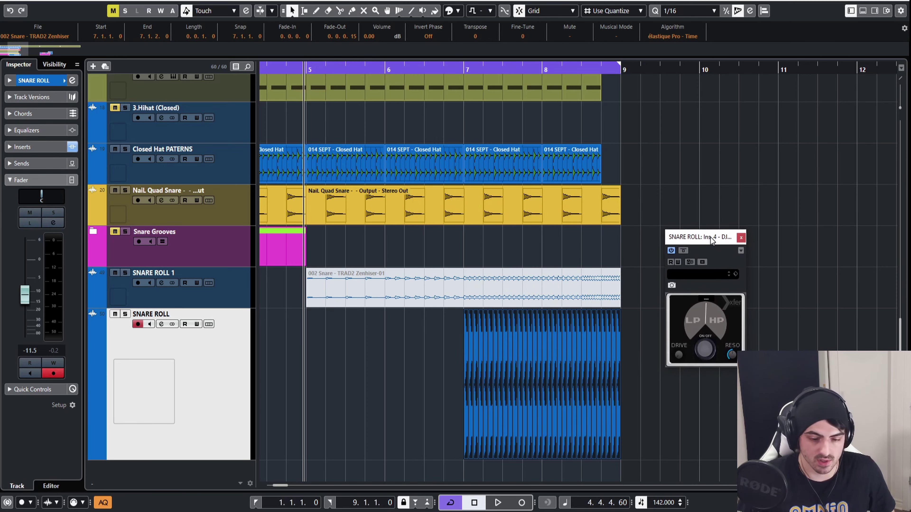
pyautogui.moveTo(710, 315); pyautogui.dragTo(702, 353)
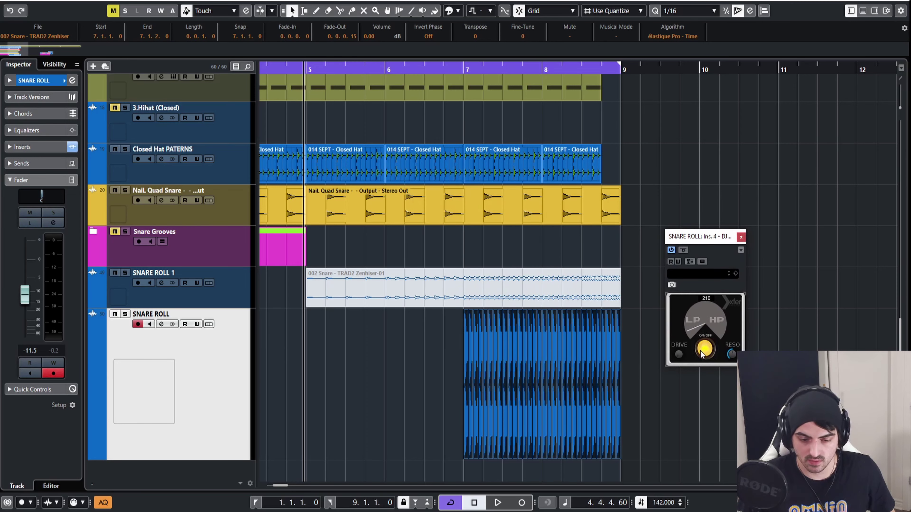
pyautogui.moveTo(698, 239); pyautogui.dragTo(696, 332)
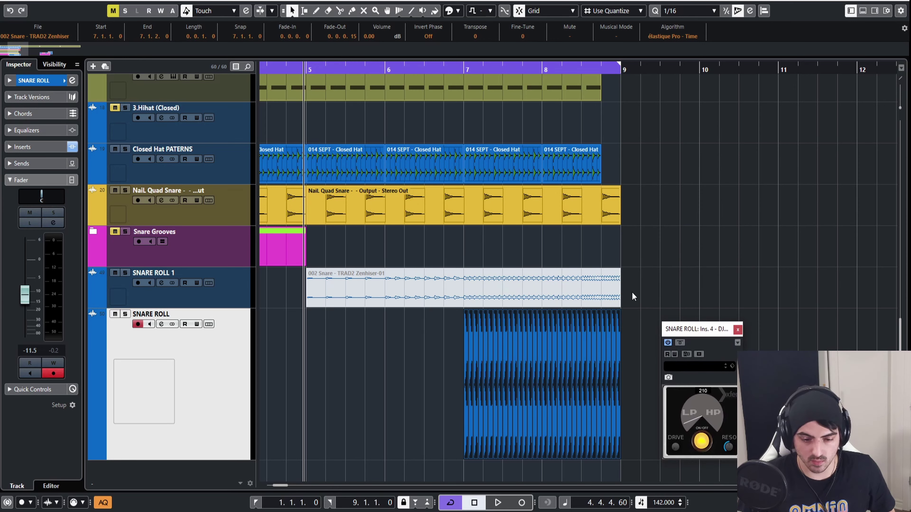
# Place the playhead near the end of bar 6 and solo SNARE ROLL.
pyautogui.click(455, 76)
pyautogui.click(454, 71)
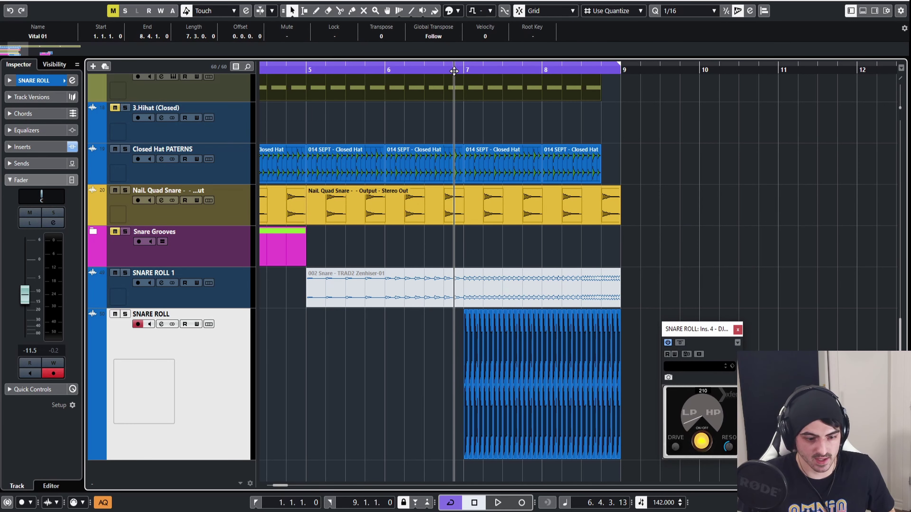
pyautogui.click(125, 314)
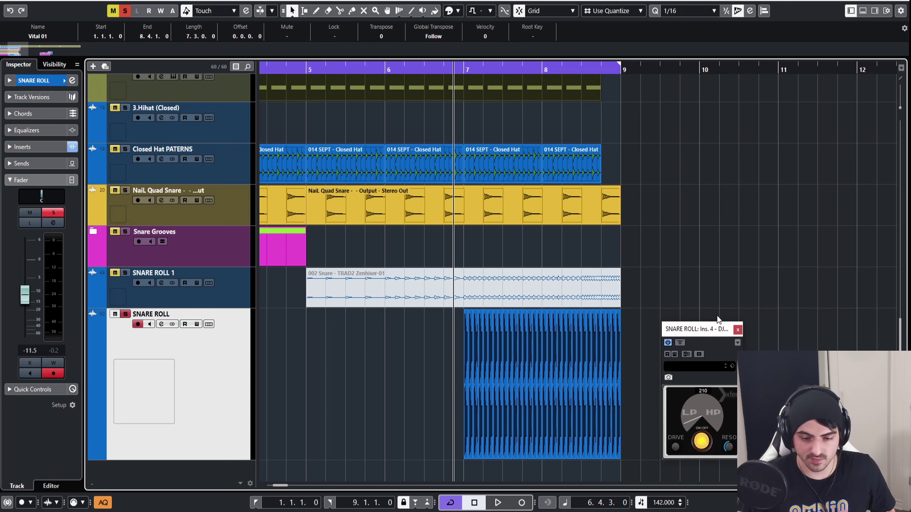
pyautogui.moveTo(713, 319); pyautogui.dragTo(703, 284)
# Enable R/W automation on the DJM filter and record an upward sweep from 210 during playback.
pyautogui.moveTo(697, 334); pyautogui.dragTo(653, 157)
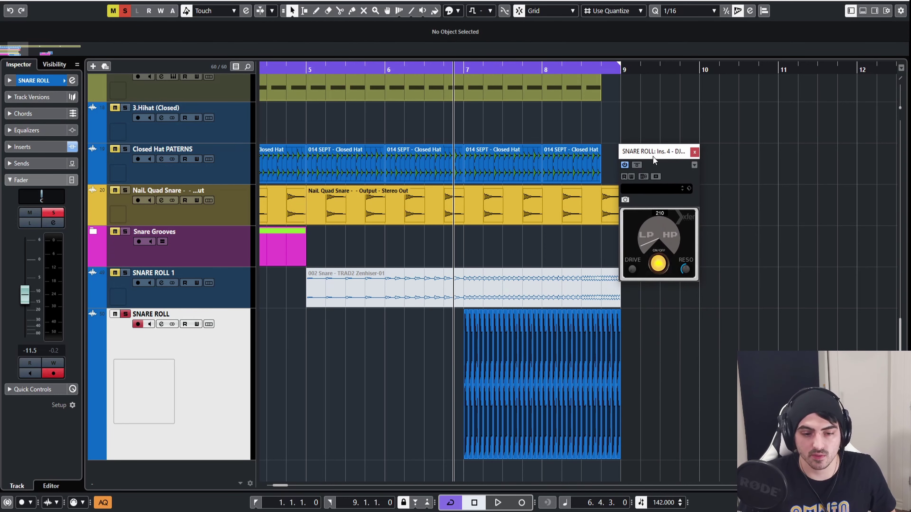
pyautogui.click(632, 177)
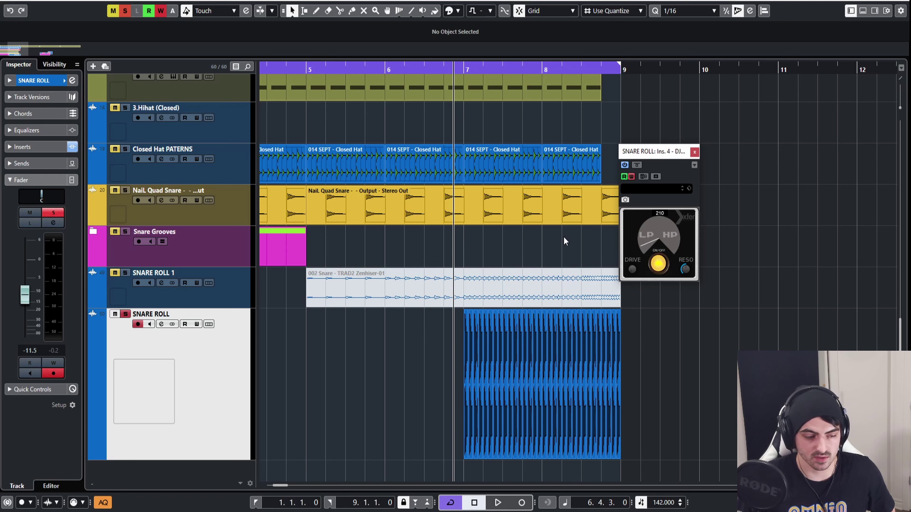
pyautogui.moveTo(664, 161); pyautogui.dragTo(746, 196)
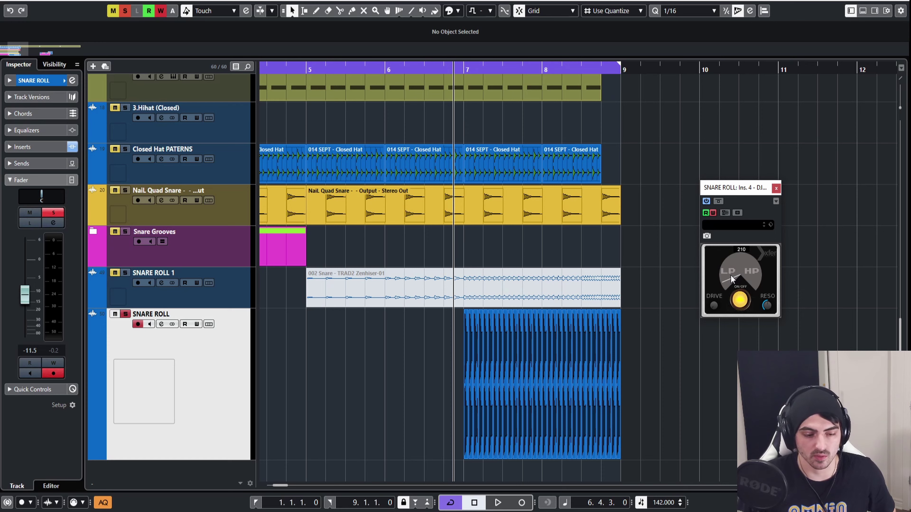
pyautogui.press('space')
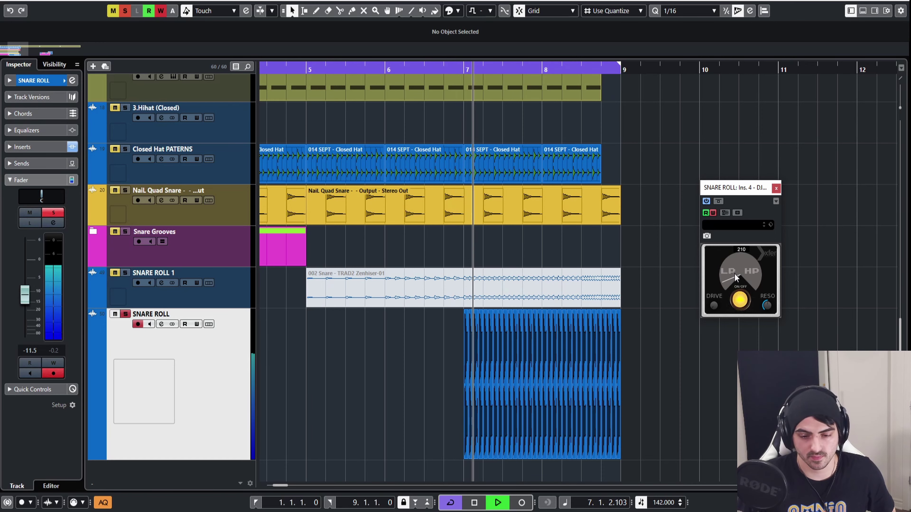
pyautogui.moveTo(734, 274); pyautogui.dragTo(741, 249)
# Reduce the filter automation to one straight ramp from bar 7 to bar 9.
pyautogui.press('space')
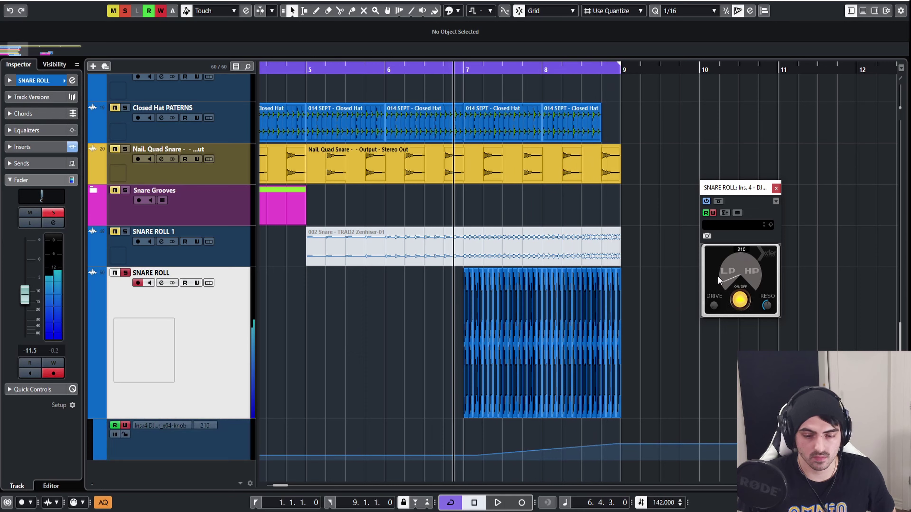
pyautogui.click(776, 188)
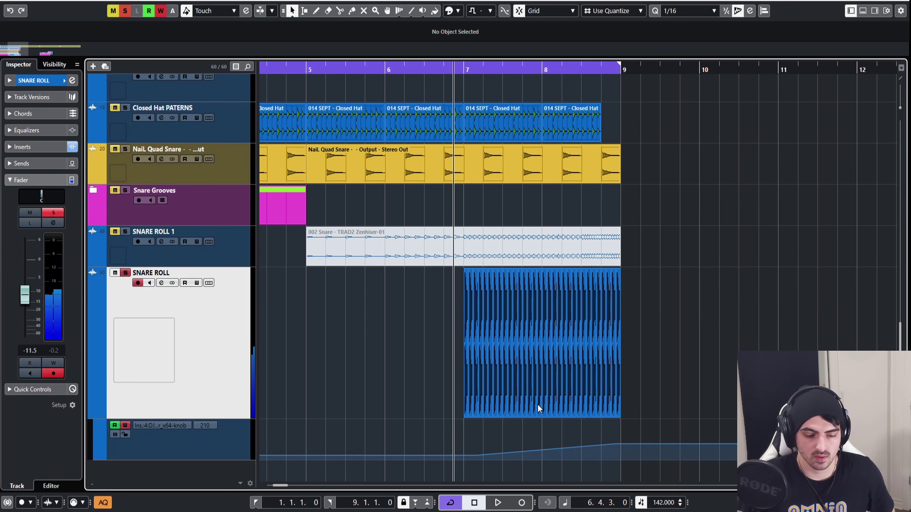
pyautogui.click(462, 455)
pyautogui.click(477, 453)
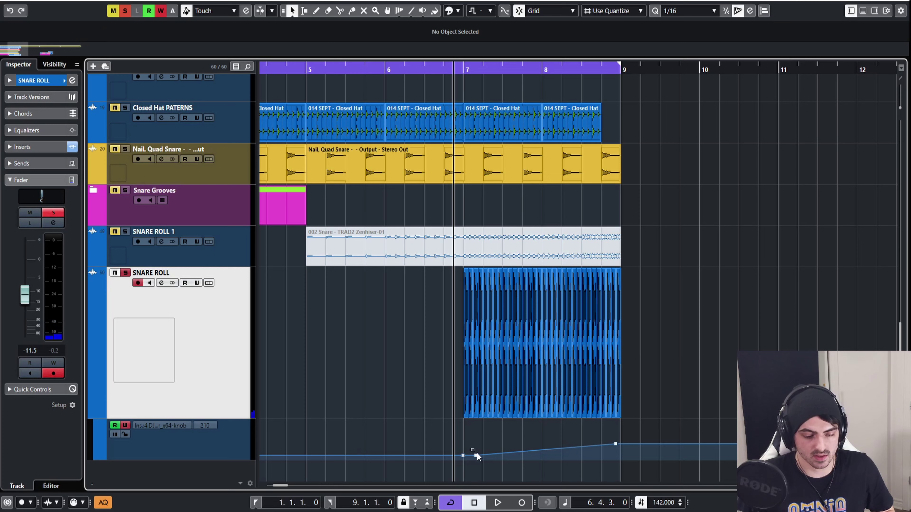
pyautogui.moveTo(484, 458); pyautogui.dragTo(621, 445)
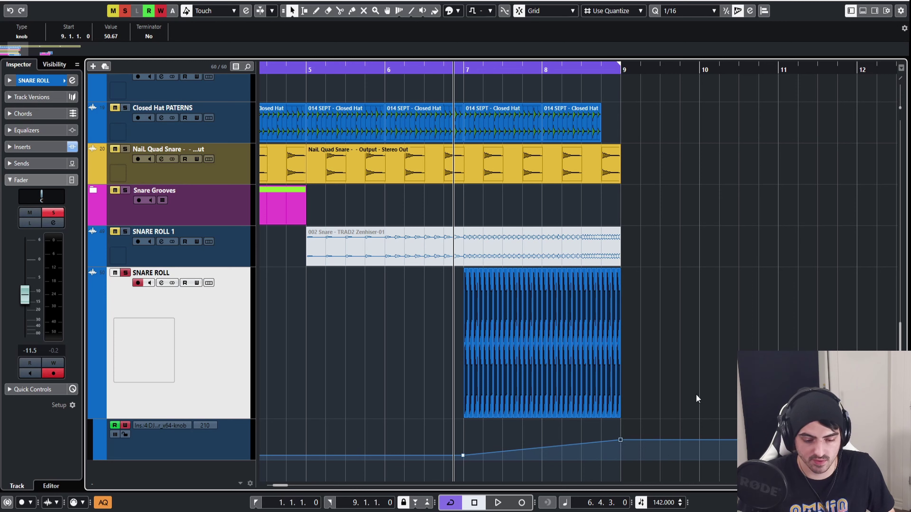
pyautogui.click(701, 391)
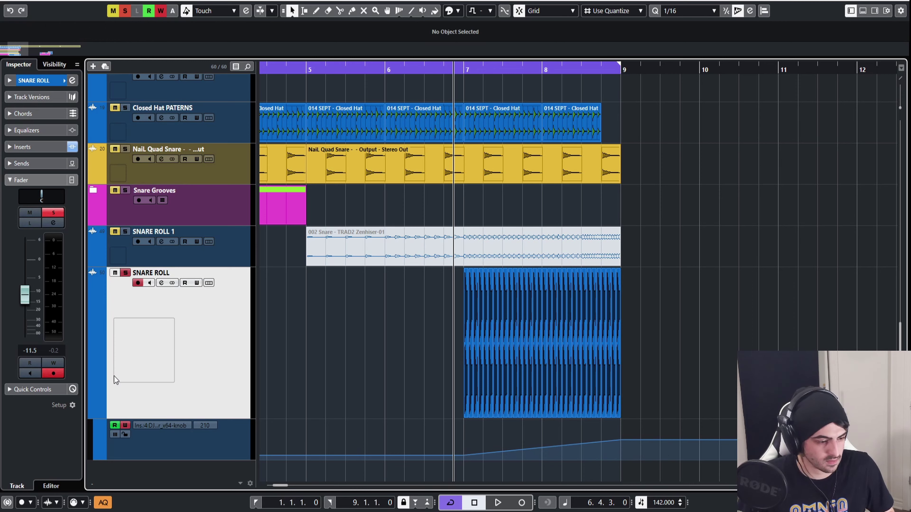
# Turn off automation writing, unsolo SNARE ROLL and play from before bar 4.
pyautogui.click(125, 426)
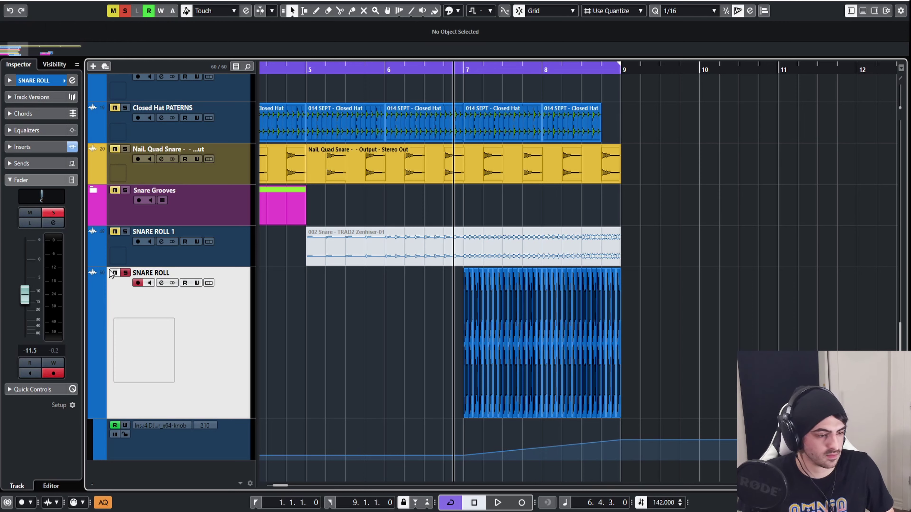
pyautogui.moveTo(311, 68); pyautogui.dragTo(253, 81)
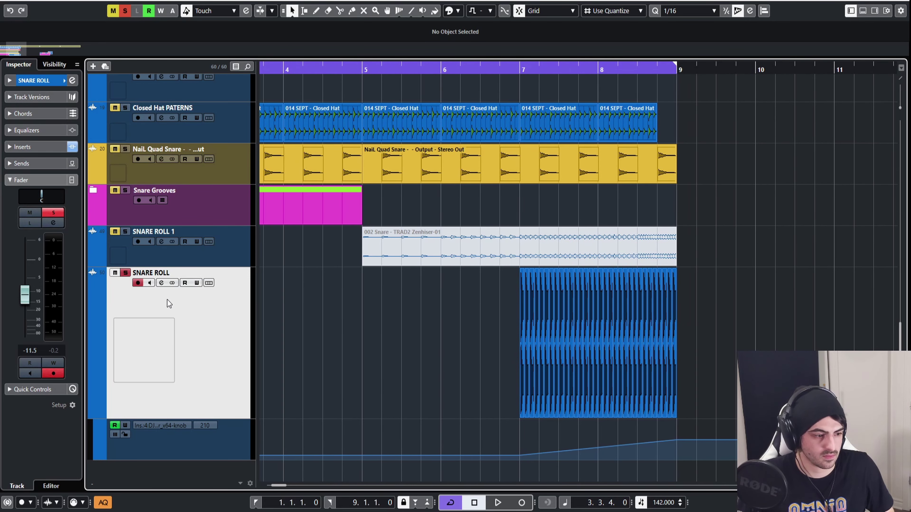
pyautogui.click(125, 273)
pyautogui.press('space')
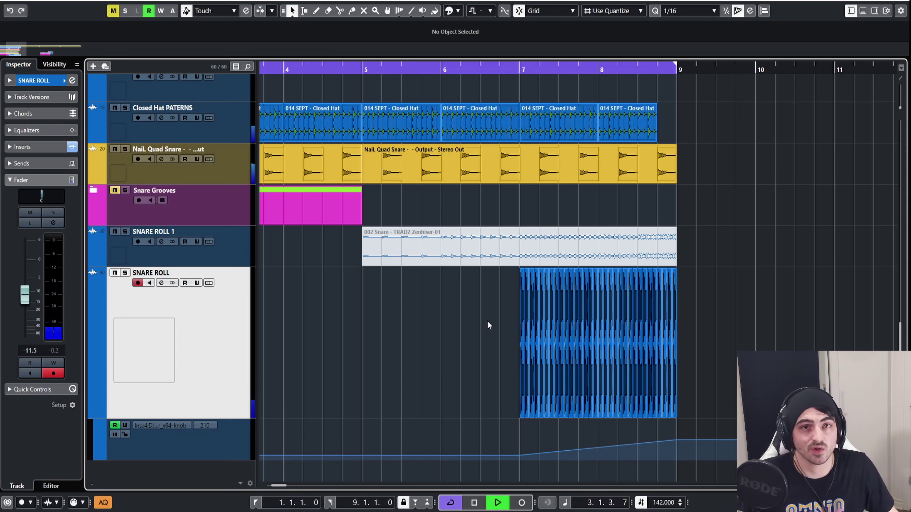
pyautogui.press('space')
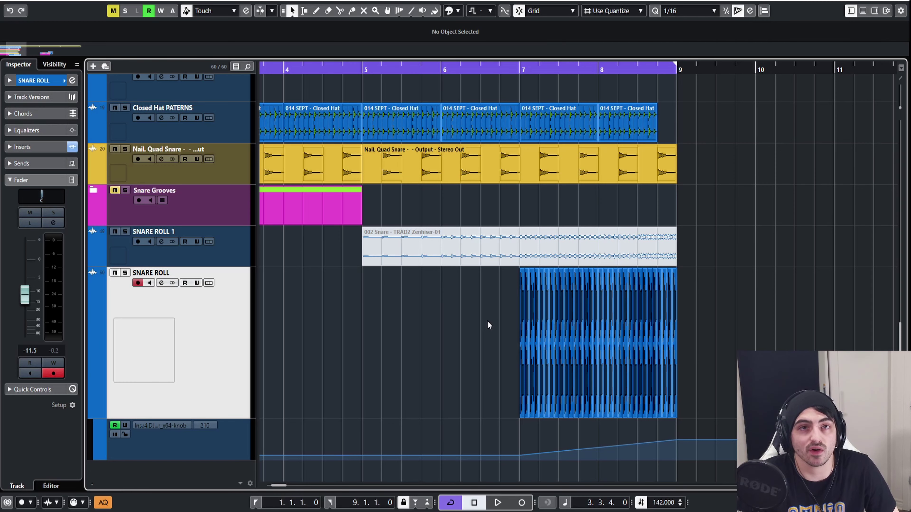
# Add a high-cut band near 1.5 kHz in SNARE ROLL's FabFilter Pro-Q 3.
pyautogui.click(161, 283)
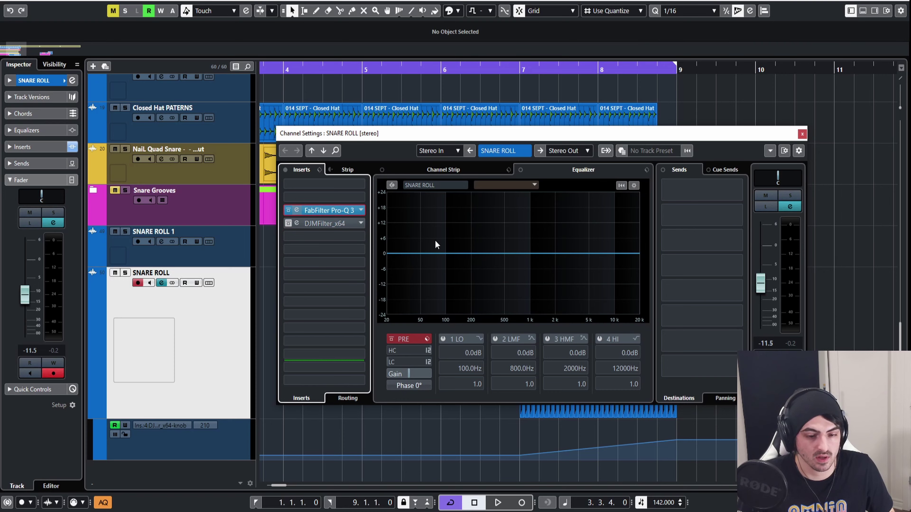
pyautogui.click(328, 210)
pyautogui.click(744, 224)
pyautogui.moveTo(745, 224)
pyautogui.mouseDown()
pyautogui.moveTo(523, 207)
pyautogui.moveTo(435, 172)
pyautogui.moveTo(482, 149)
pyautogui.moveTo(602, 138)
pyautogui.moveTo(723, 160)
pyautogui.moveTo(739, 216)
pyautogui.mouseUp()
pyautogui.click(773, 24)
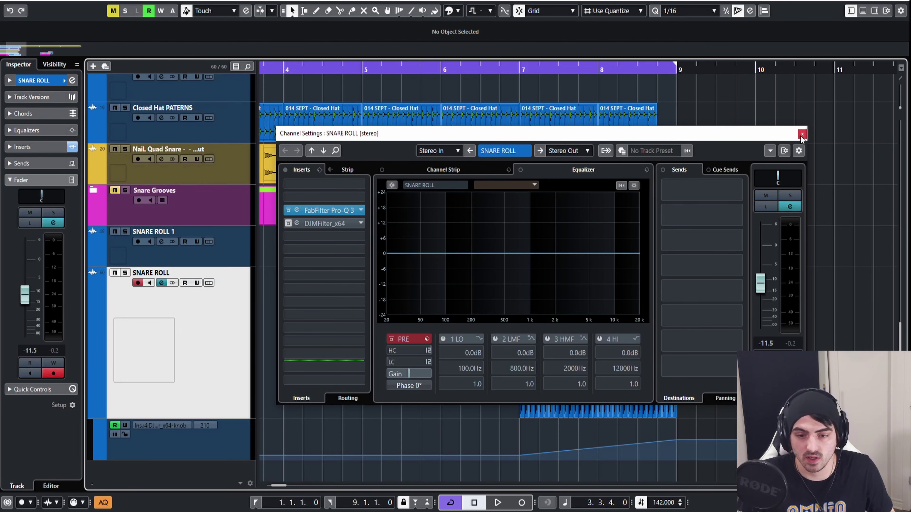
pyautogui.click(802, 135)
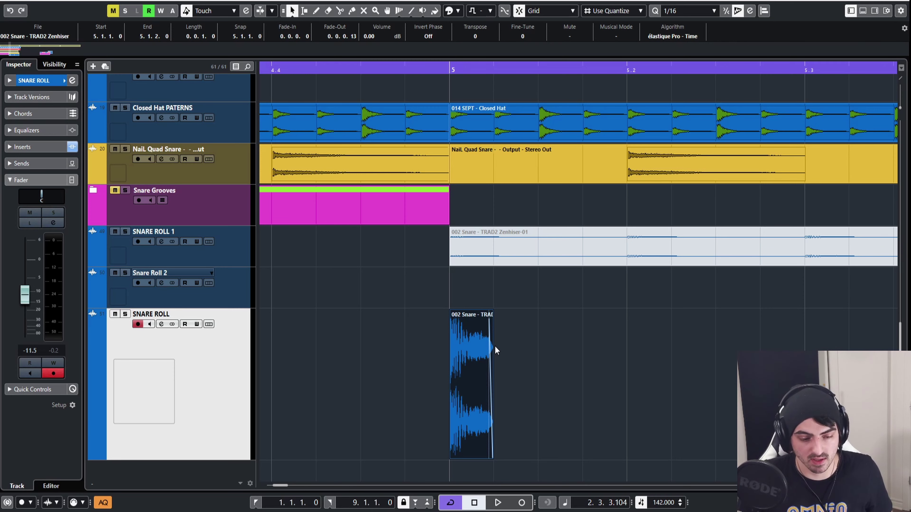
# Duplicate the sixteenth snare hit up to bar 9 and glue the copies into one 5.1.1.0–9.1.1.0 event.
pyautogui.scroll(-5, 481, 338)
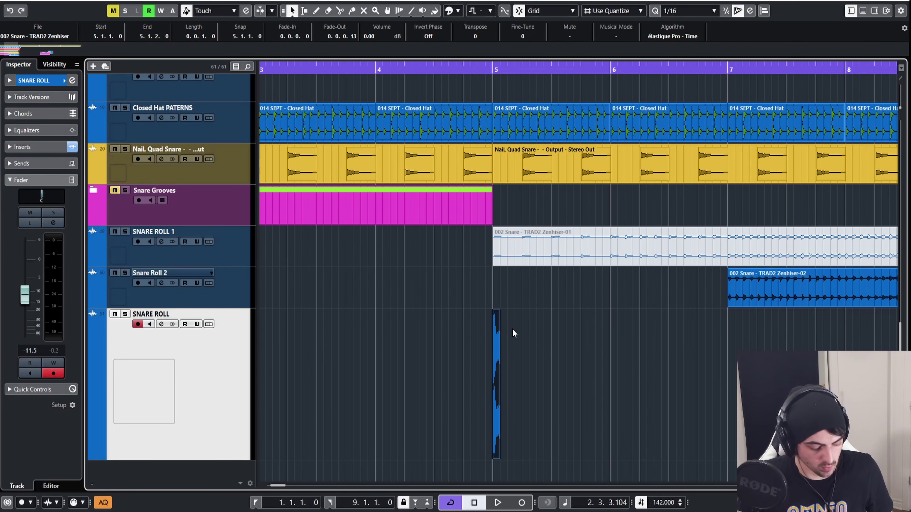
pyautogui.scroll(-2, 524, 314)
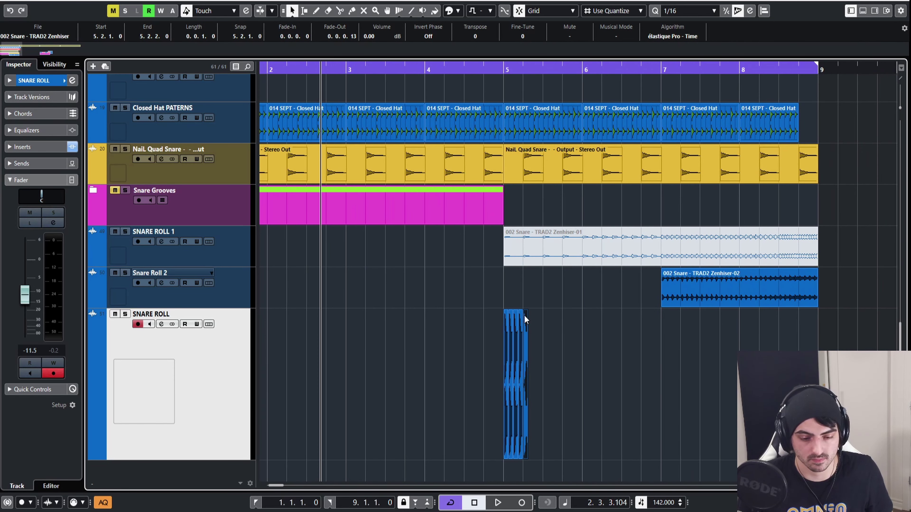
pyautogui.hotkey('ctrl', 'd')
pyautogui.hotkey('ctrl', 'd')
pyautogui.hotkey('ctrl', 'd')
pyautogui.hotkey('ctrl', 'd')
pyautogui.hotkey('ctrl', 'd')
pyautogui.hotkey('ctrl', 'd')
pyautogui.hotkey('ctrl', 'd')
pyautogui.hotkey('ctrl', 'd')
pyautogui.hotkey('ctrl', 'd')
pyautogui.hotkey('ctrl', 'd')
pyautogui.hotkey('ctrl', 'd')
pyautogui.hotkey('ctrl', 'd')
pyautogui.hotkey('ctrl', 'd')
pyautogui.hotkey('ctrl', 'd')
pyautogui.hotkey('ctrl', 'd')
pyautogui.hotkey('ctrl', 'd')
pyautogui.hotkey('ctrl', 'd')
pyautogui.hotkey('ctrl', 'd')
pyautogui.hotkey('ctrl', 'd')
pyautogui.hotkey('ctrl', 'd')
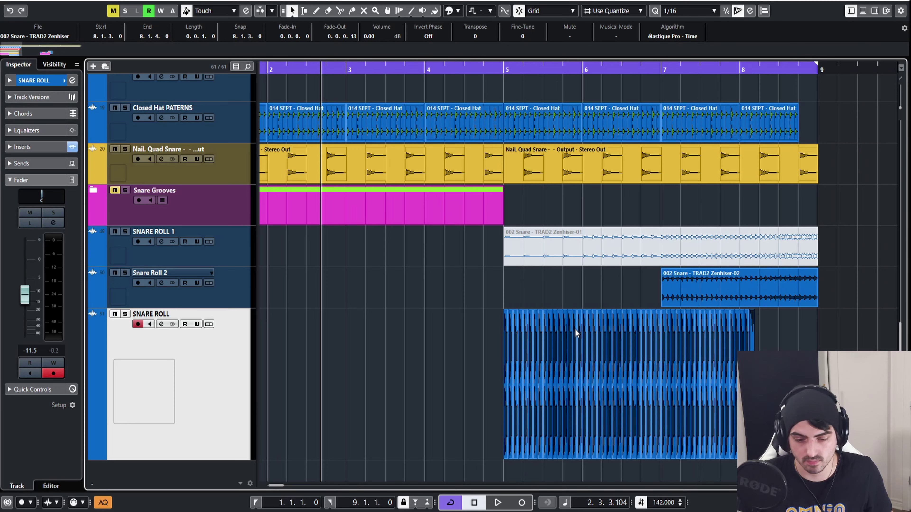
pyautogui.hotkey('ctrl', 'd')
pyautogui.hotkey('ctrl', 'd')
pyautogui.hotkey('ctrl', 'd')
pyautogui.hotkey('ctrl', 'd')
pyautogui.hotkey('ctrl', 'd')
pyautogui.hotkey('ctrl', 'd')
pyautogui.hotkey('ctrl', 'd')
pyautogui.hotkey('ctrl', 'd')
pyautogui.hotkey('ctrl', 'd')
pyautogui.hotkey('ctrl', 'd')
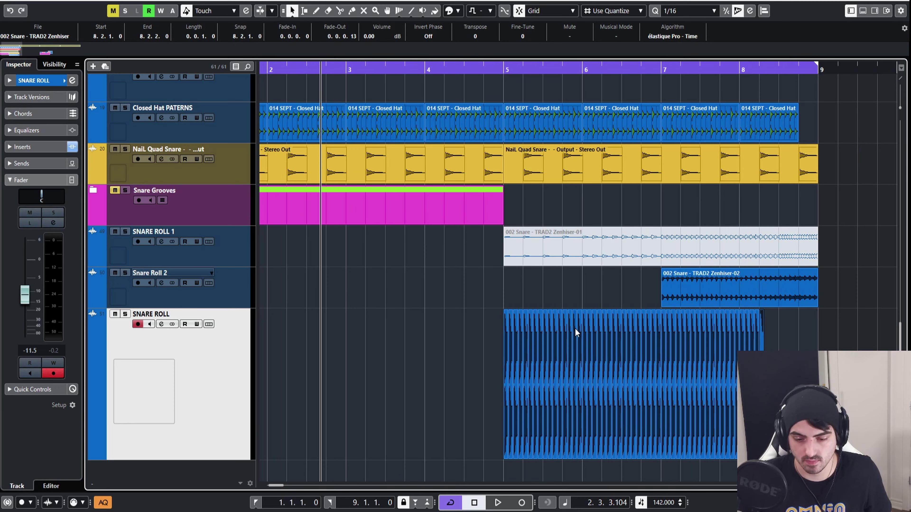
pyautogui.hotkey('ctrl', 'd')
pyautogui.hotkey('ctrl', 'd')
pyautogui.hotkey('ctrl', 'd')
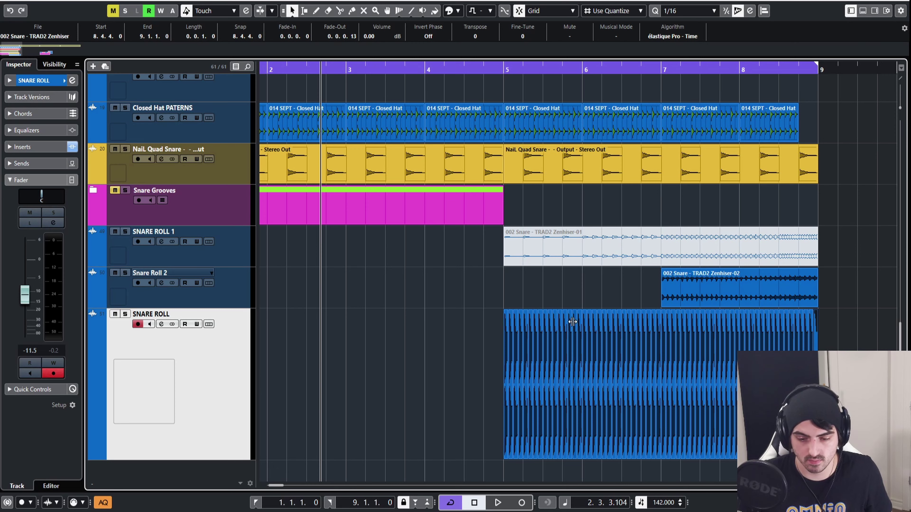
pyautogui.press('4')
pyautogui.moveTo(478, 332); pyautogui.dragTo(803, 330)
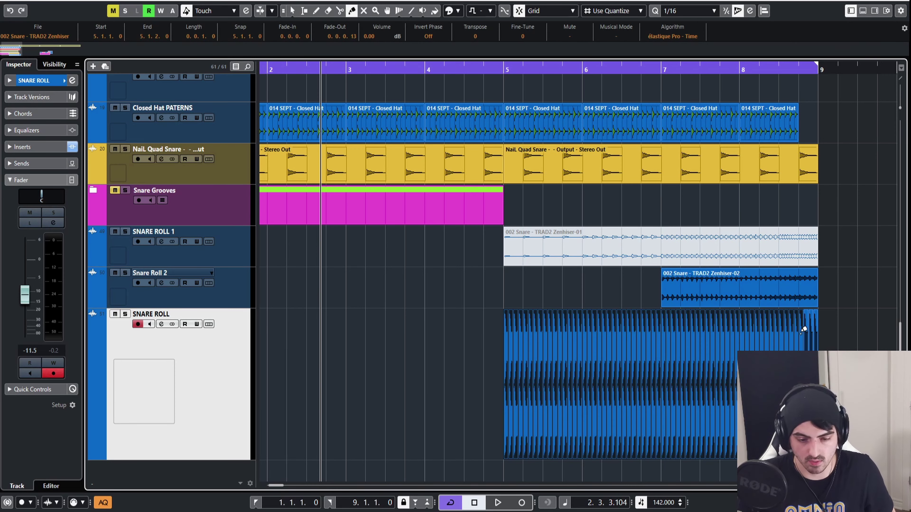
pyautogui.click(626, 354)
# Try duplicating the SNARE ROLL track, then undo the duplication.
pyautogui.press('1')
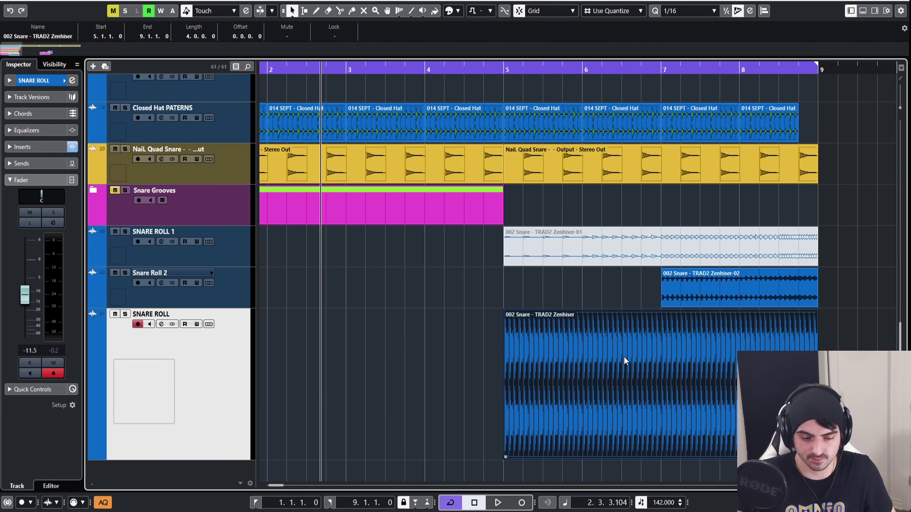
pyautogui.rightClick(161, 372)
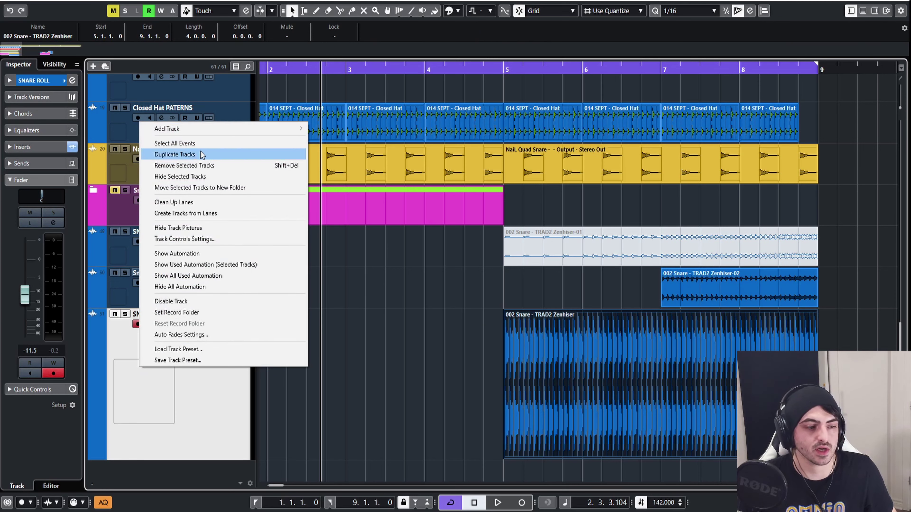
pyautogui.press('Escape')
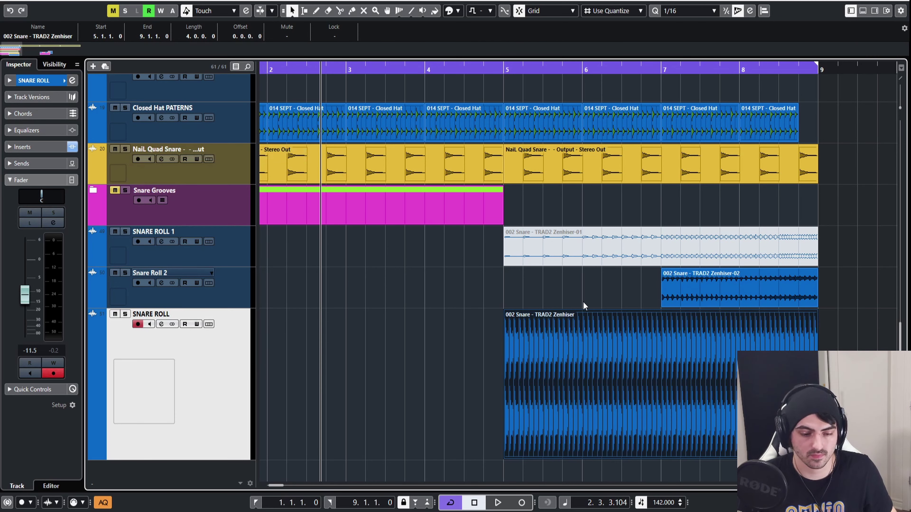
pyautogui.hotkey('ctrl', 'shift', 'd')
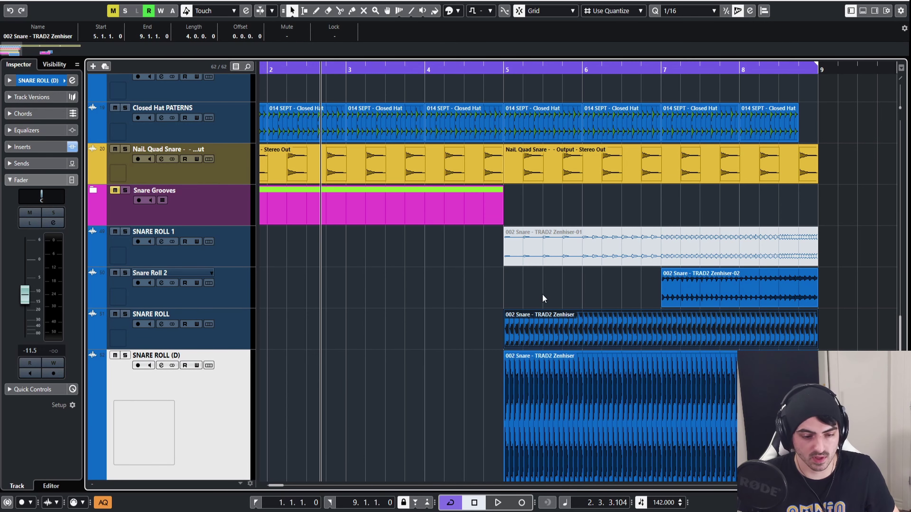
pyautogui.hotkey('ctrl', 'z')
# Solo SNARE ROLL, play from just before bar 5, and Render in Place the event.
pyautogui.click(501, 70)
pyautogui.moveTo(500, 70); pyautogui.dragTo(498, 70)
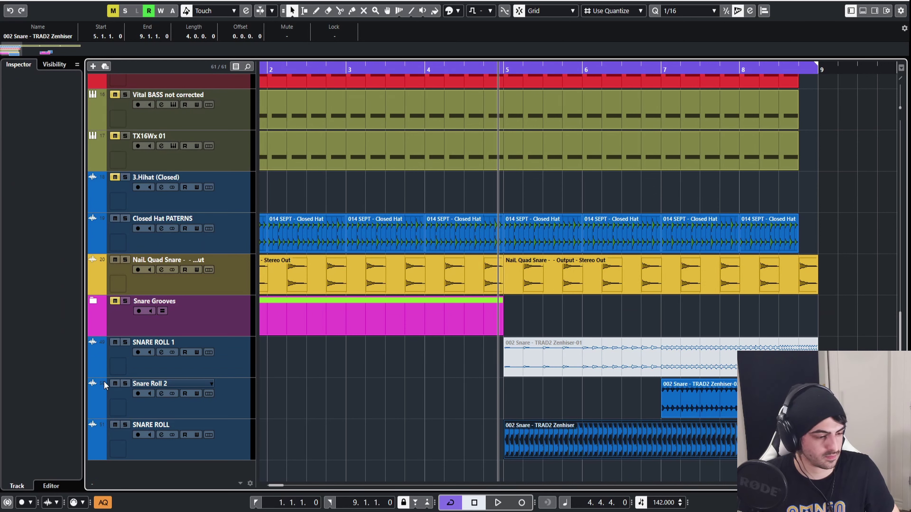
pyautogui.click(125, 425)
pyautogui.press('space')
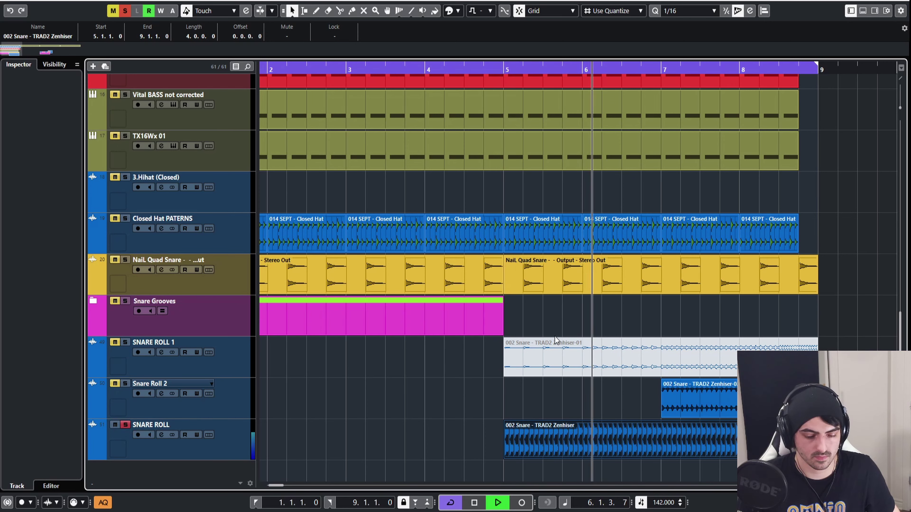
pyautogui.click(614, 435)
pyautogui.press('space')
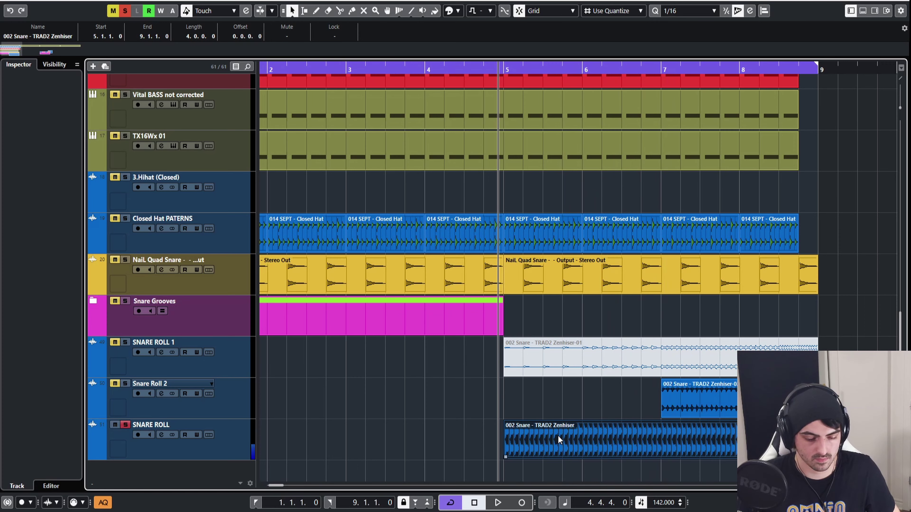
pyautogui.hotkey('ctrl', 'shift', 'r')
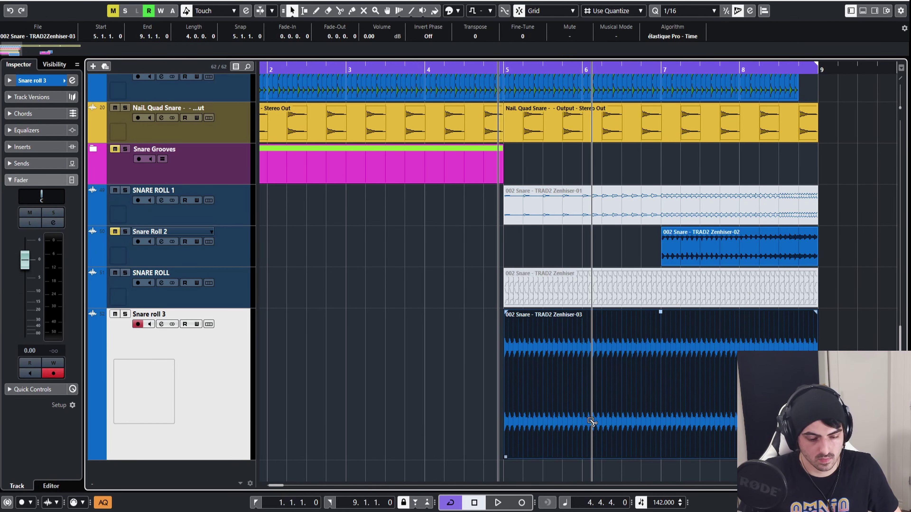
# Copy the rendered snare roll onto a new Audio 01 track.
pyautogui.moveTo(562, 431); pyautogui.dragTo(560, 465)
pyautogui.moveTo(589, 385); pyautogui.dragTo(589, 385)
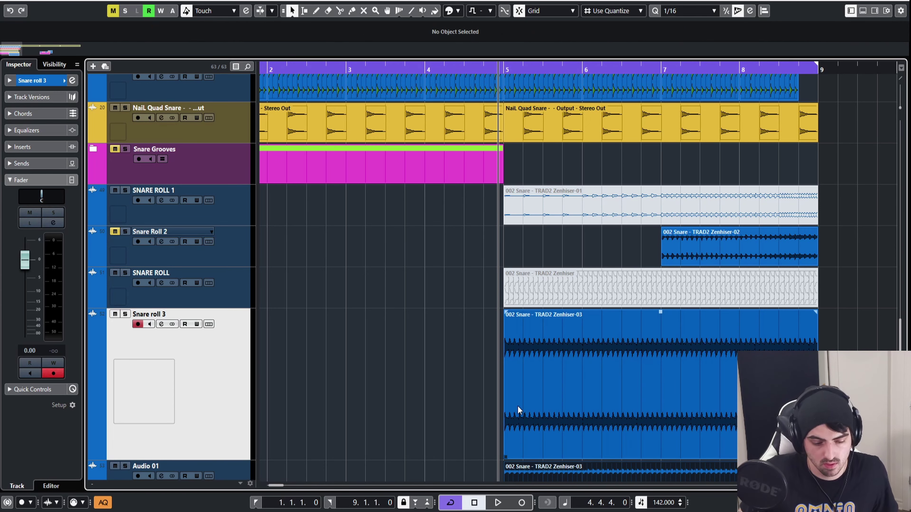
pyautogui.scroll(-1, 515, 388)
pyautogui.click(517, 428)
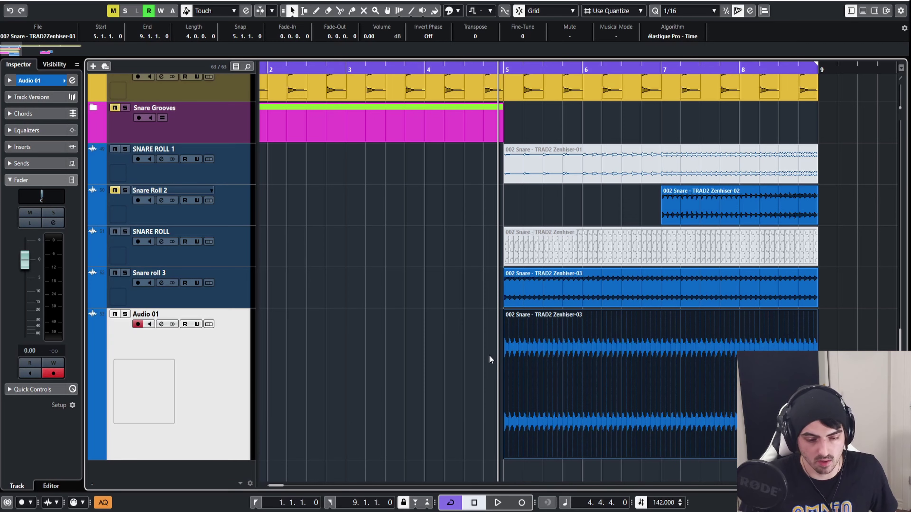
pyautogui.scroll(5, 490, 356)
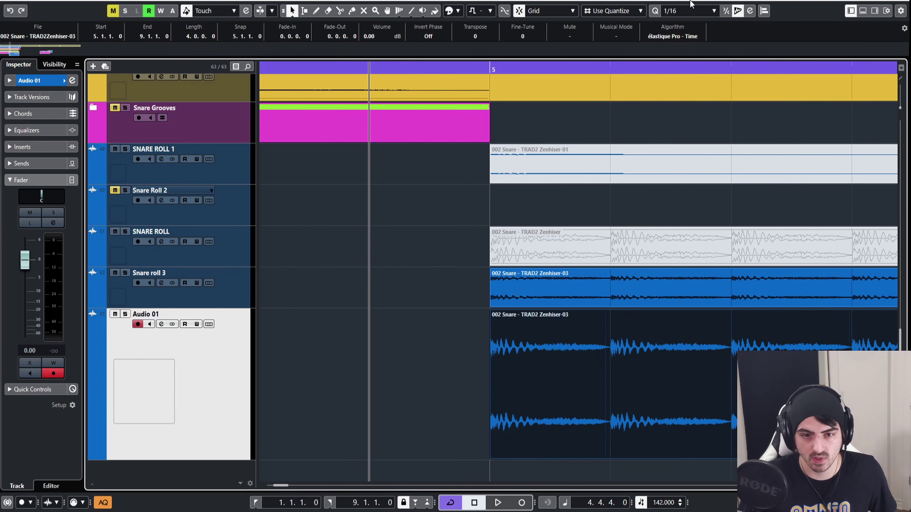
# With 1/32 snap, nudge the Audio 01 event to 5.1.1.60 and trim its end to bar 9.
pyautogui.click(690, 10)
pyautogui.click(686, 78)
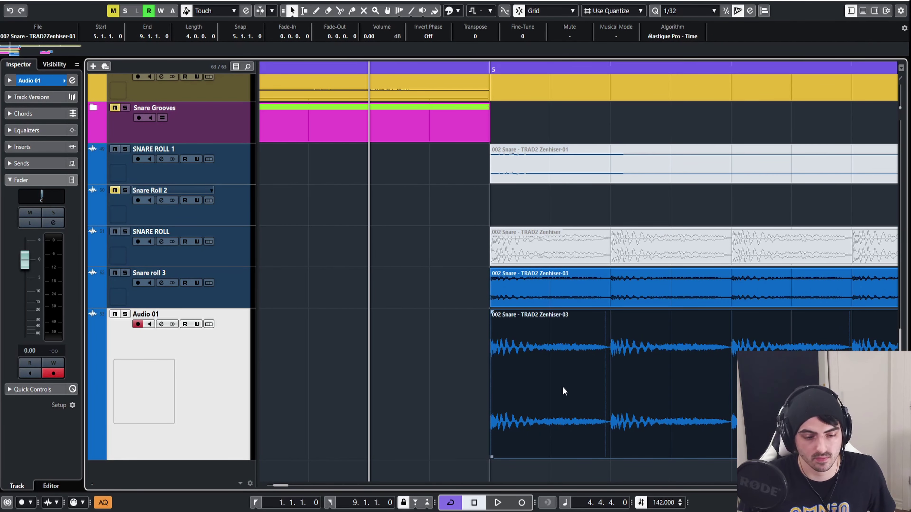
pyautogui.moveTo(564, 392); pyautogui.dragTo(596, 382)
pyautogui.scroll(-5, 499, 355)
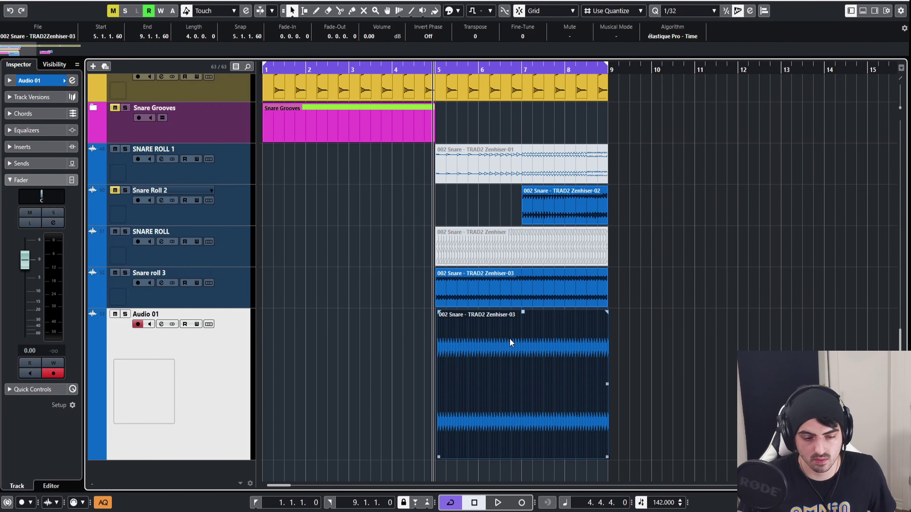
pyautogui.scroll(10, 606, 350)
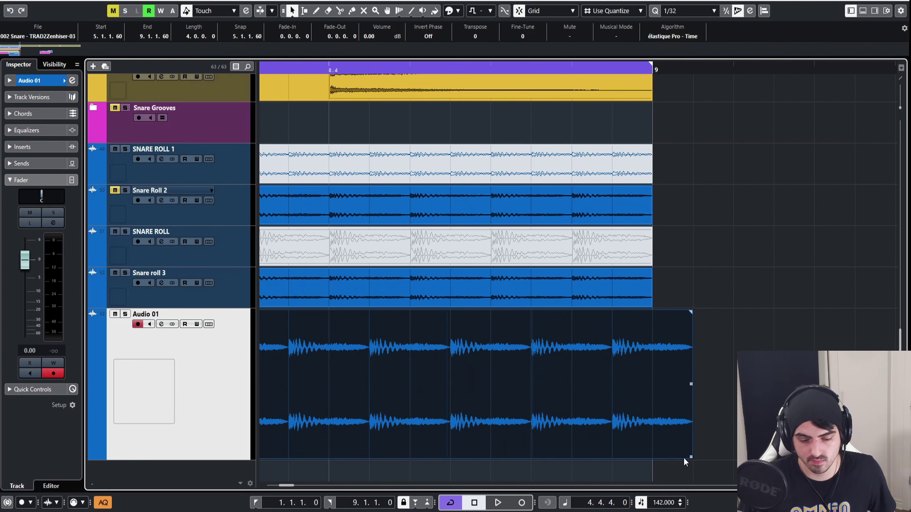
pyautogui.moveTo(691, 457); pyautogui.dragTo(653, 458)
# Select both the Snare roll 3 and Audio 01 snare events.
pyautogui.scroll(-5, 657, 350)
pyautogui.moveTo(717, 365); pyautogui.dragTo(362, 346)
pyautogui.click(433, 295)
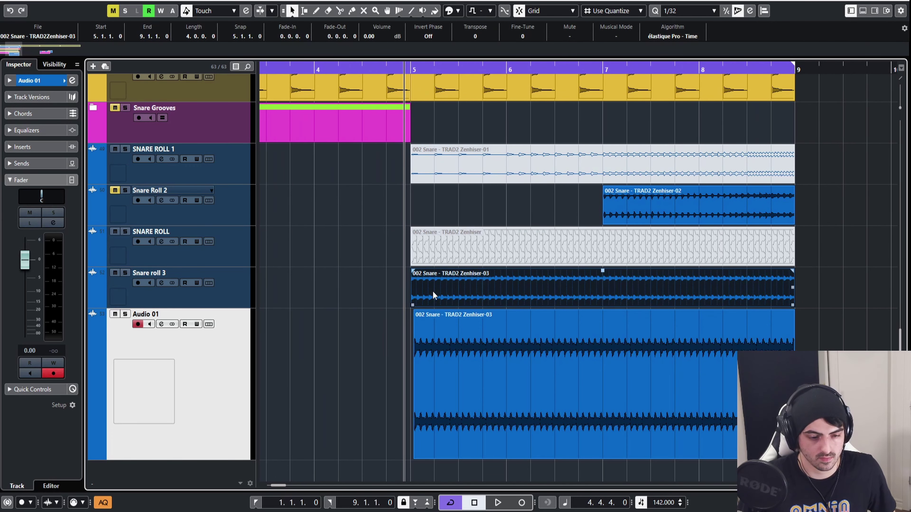
# Stretch fade-ins across both full events and apply a linear fade to Audio 01.
pyautogui.keyDown('shift'); pyautogui.click(416, 315); pyautogui.keyUp('shift')
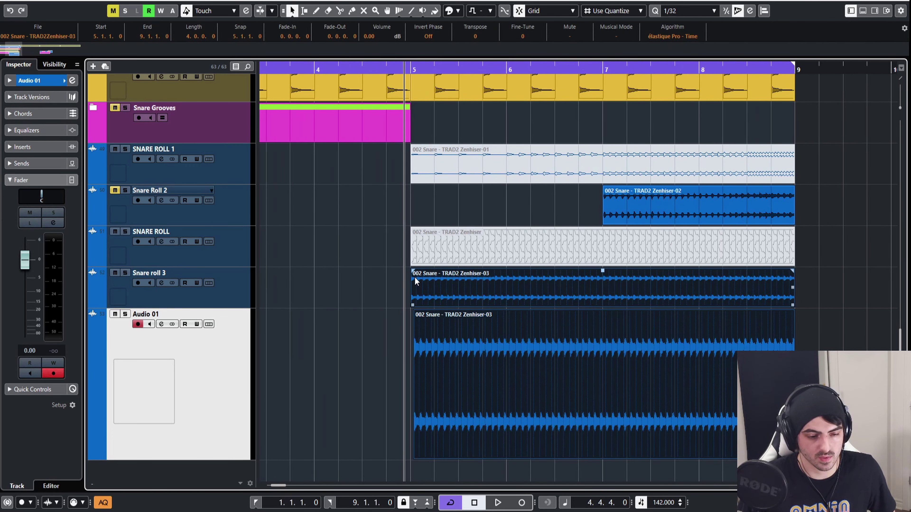
pyautogui.moveTo(412, 270); pyautogui.dragTo(792, 270)
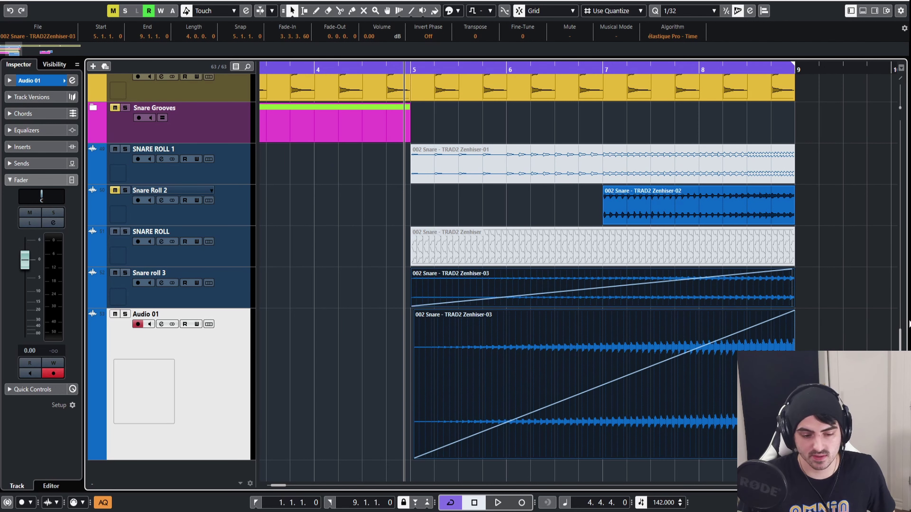
pyautogui.doubleClick(506, 356)
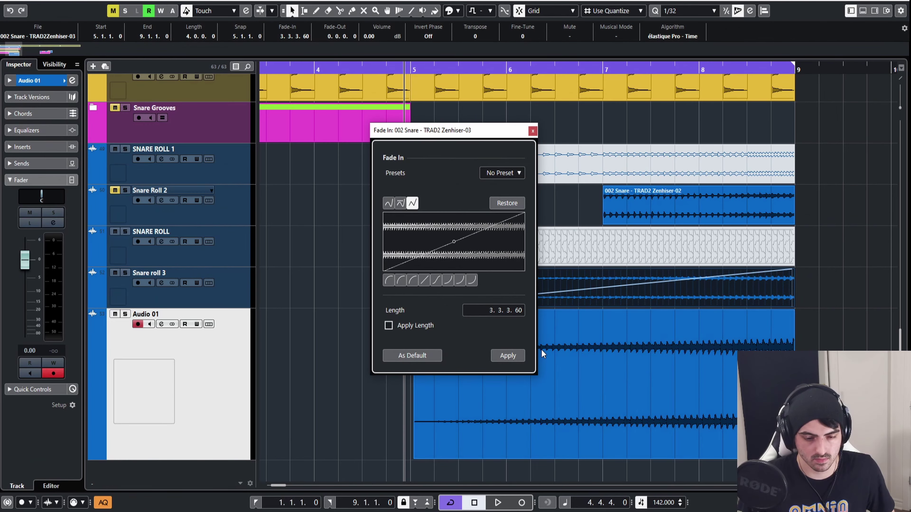
pyautogui.click(514, 355)
pyautogui.click(532, 131)
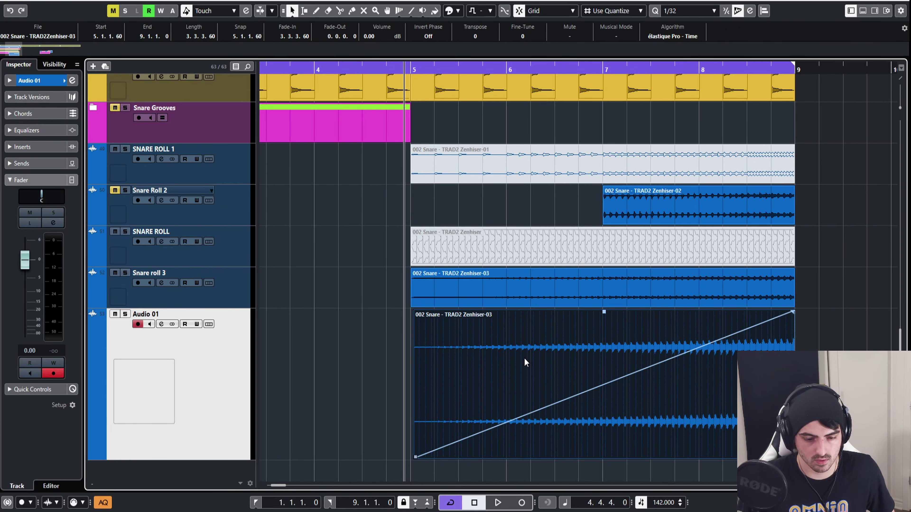
# Give the fade-in a slow-starting curved shape.
pyautogui.doubleClick(524, 358)
pyautogui.click(471, 280)
pyautogui.click(518, 357)
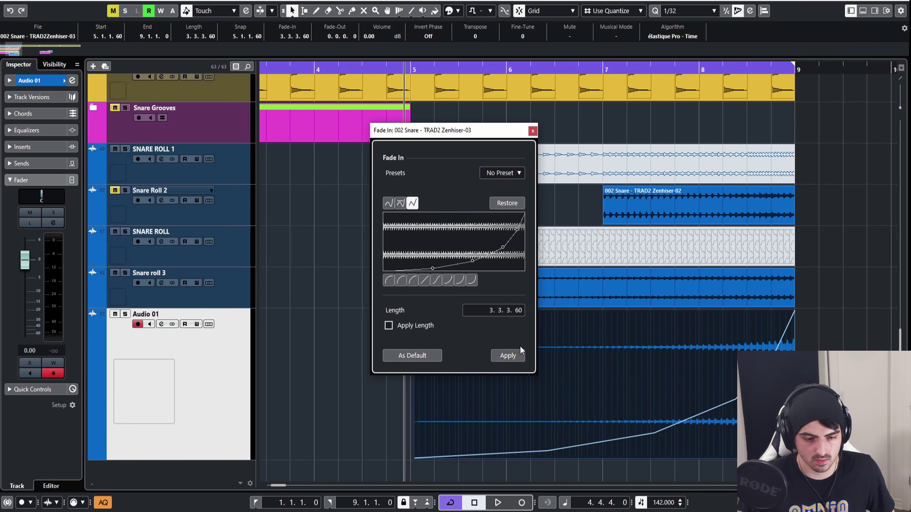
pyautogui.click(533, 131)
pyautogui.click(452, 282)
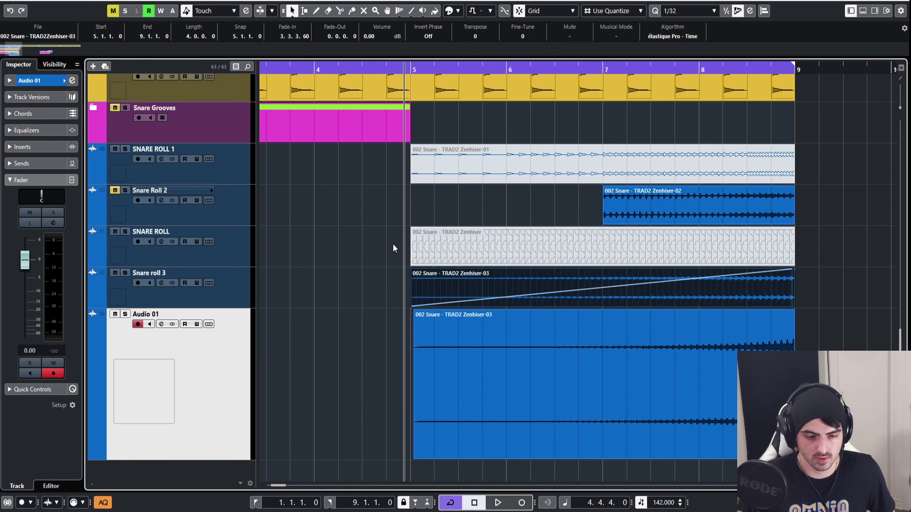
pyautogui.click(429, 131)
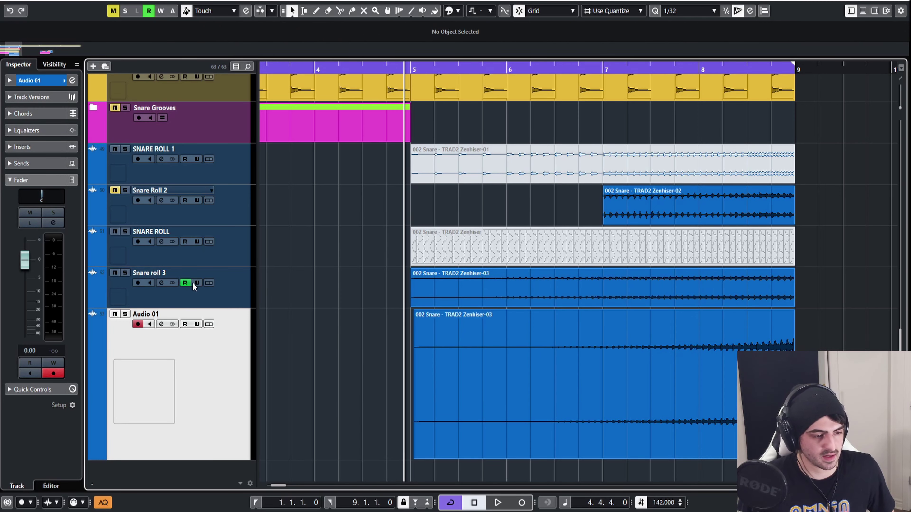
# Enlarge the Snare roll 3 track, solo it with Audio 01, and audition the fades.
pyautogui.moveTo(204, 309); pyautogui.dragTo(218, 419)
pyautogui.keyDown('ctrl'); pyautogui.click(250, 437); pyautogui.keyUp('ctrl')
pyautogui.press('s')
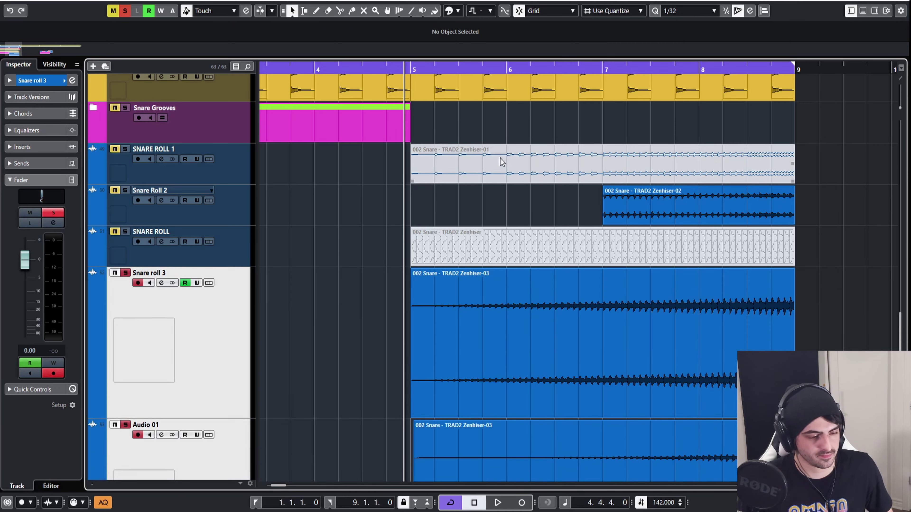
pyautogui.press('space')
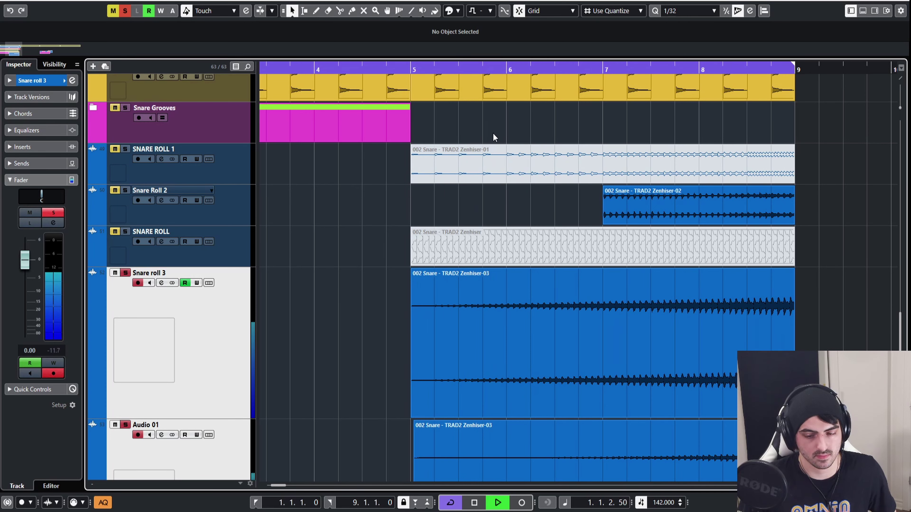
pyautogui.press('space')
# Change the Audio 01 fade-in to a different curve shape.
pyautogui.click(679, 358)
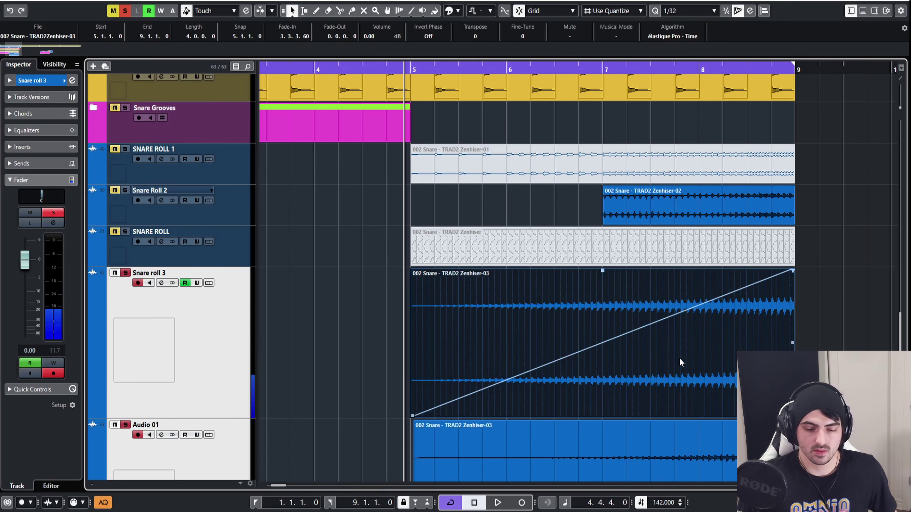
pyautogui.scroll(-3, 671, 344)
pyautogui.doubleClick(655, 374)
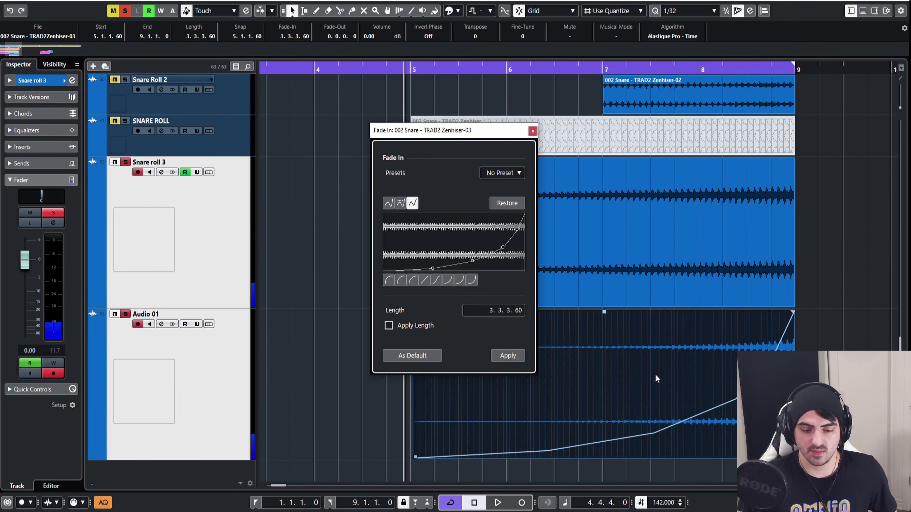
pyautogui.click(449, 279)
pyautogui.click(508, 355)
pyautogui.click(532, 131)
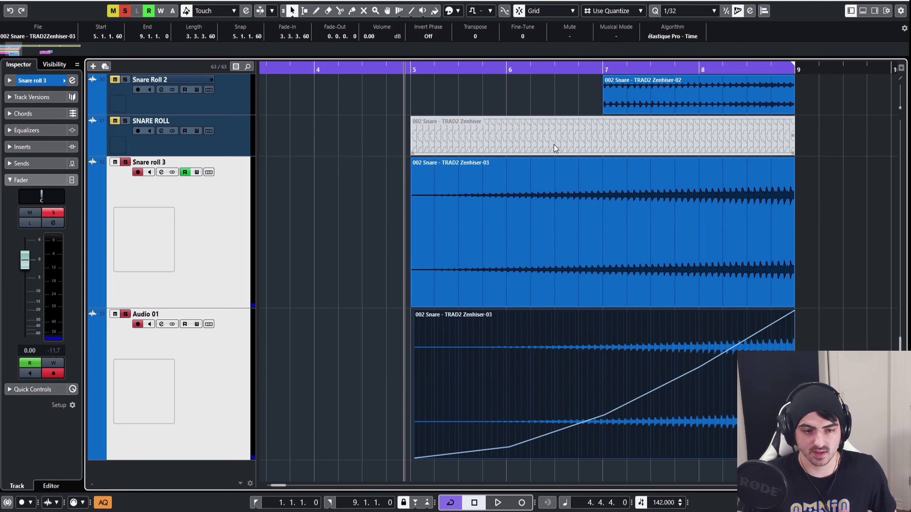
# Give the Snare roll 3 fade-in a fast-rising curve.
pyautogui.click(510, 231)
pyautogui.doubleClick(614, 237)
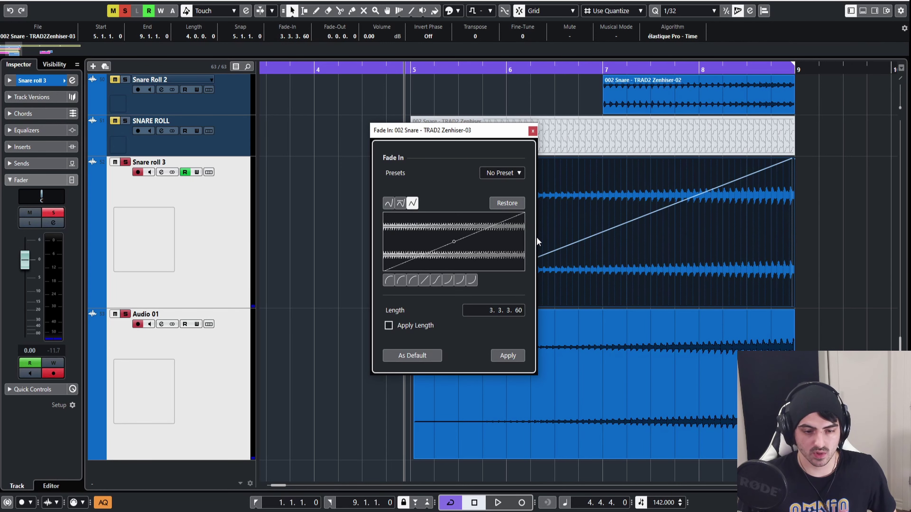
pyautogui.click(413, 280)
pyautogui.click(500, 356)
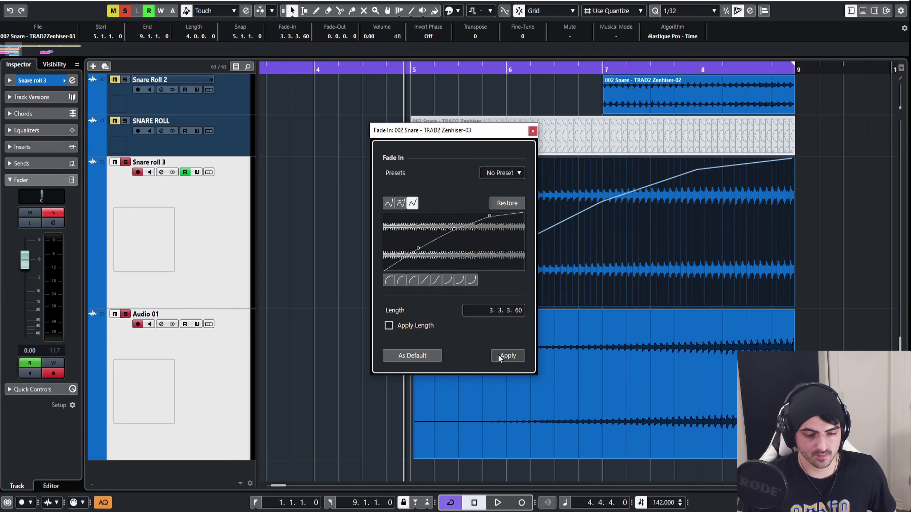
pyautogui.click(532, 131)
pyautogui.click(396, 107)
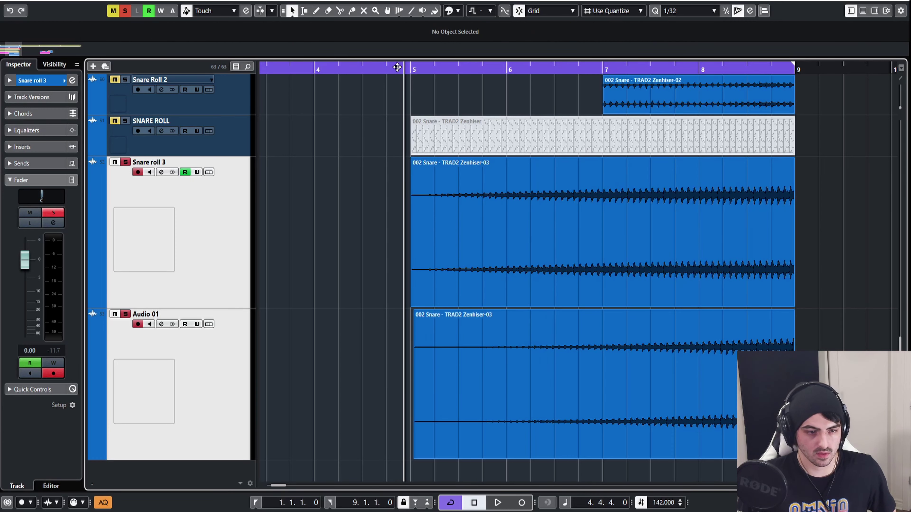
# Play from just before bar 5 and set a steeper slow-start curve on Audio 01's fade.
pyautogui.click(380, 68)
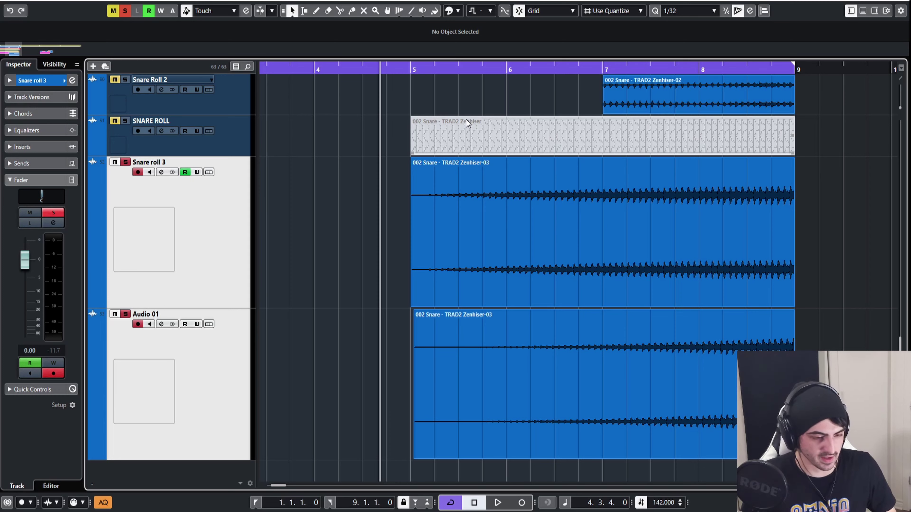
pyautogui.press('space')
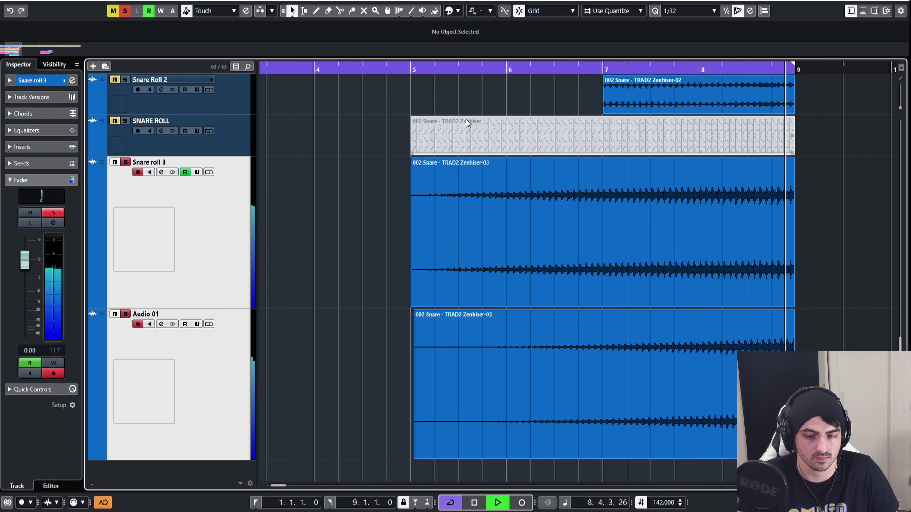
pyautogui.click(719, 349)
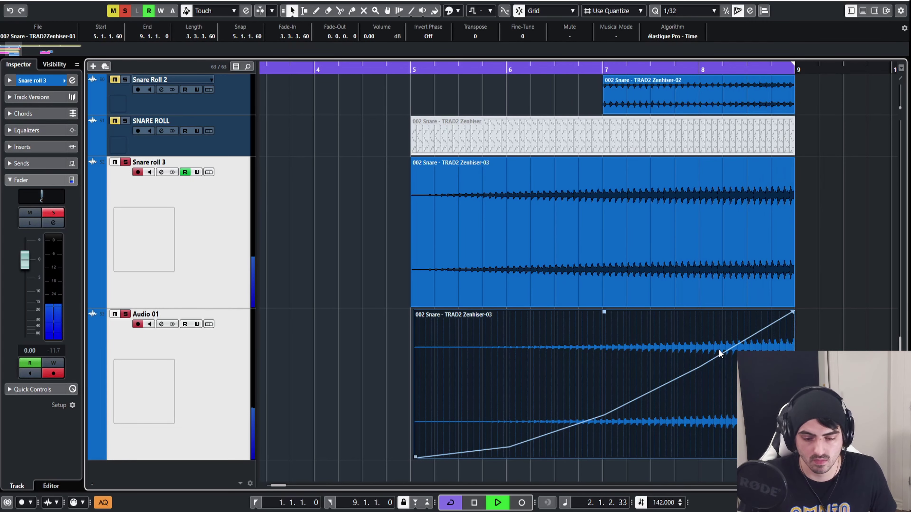
pyautogui.doubleClick(718, 349)
pyautogui.click(460, 284)
pyautogui.click(507, 357)
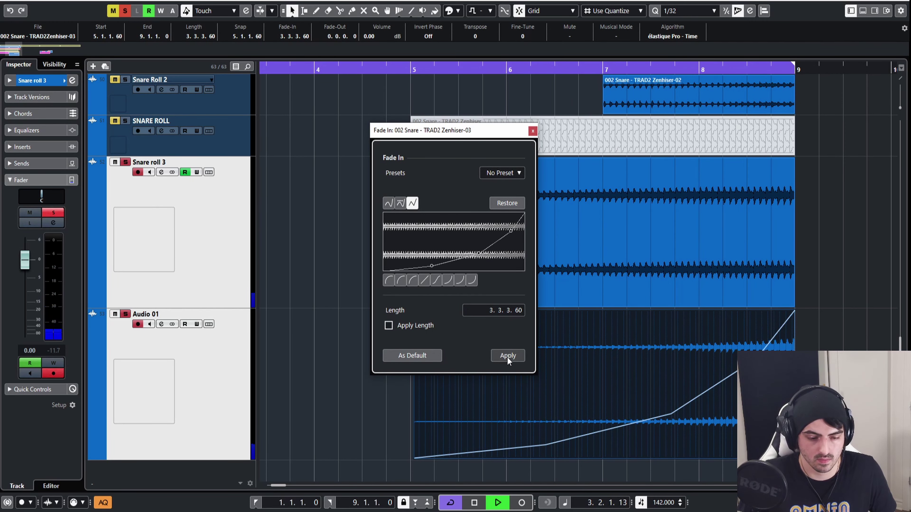
pyautogui.click(401, 201)
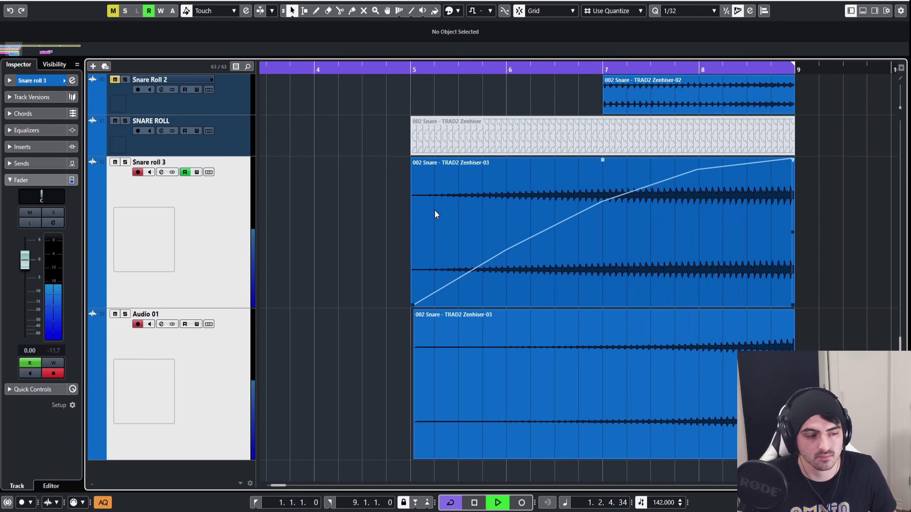
# Stop playback while undoing and redoing the last edit.
pyautogui.hotkey('ctrl', 'z')
pyautogui.hotkey('ctrl', 'shift', 'z')
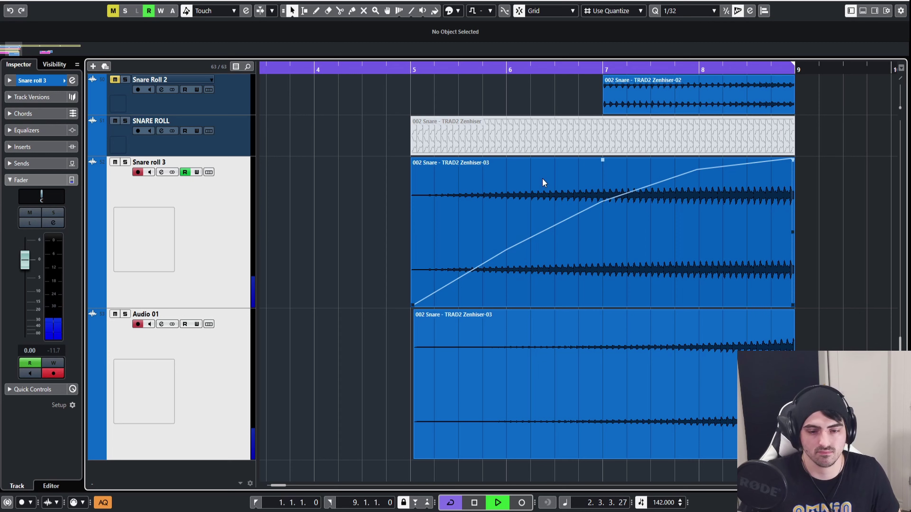
pyautogui.press('space')
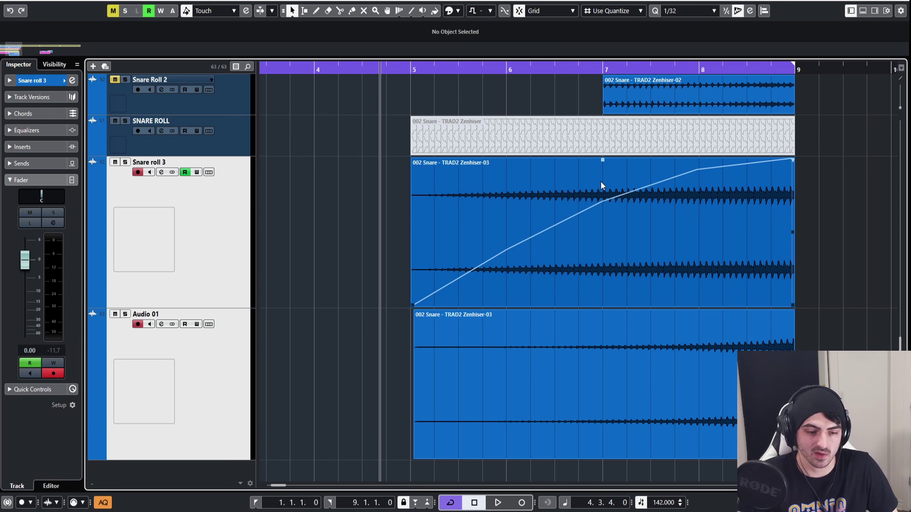
pyautogui.hotkey('ctrl', 'z')
# Start the loop at bar 5, solo the snare layers, and toggle undo/redo to compare.
pyautogui.keyDown('ctrl'); pyautogui.click(413, 68); pyautogui.keyUp('ctrl')
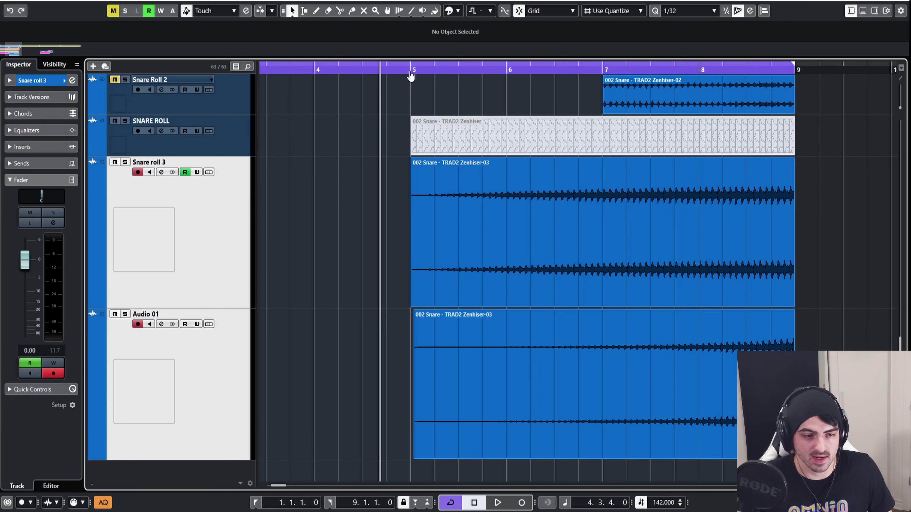
pyautogui.press('s')
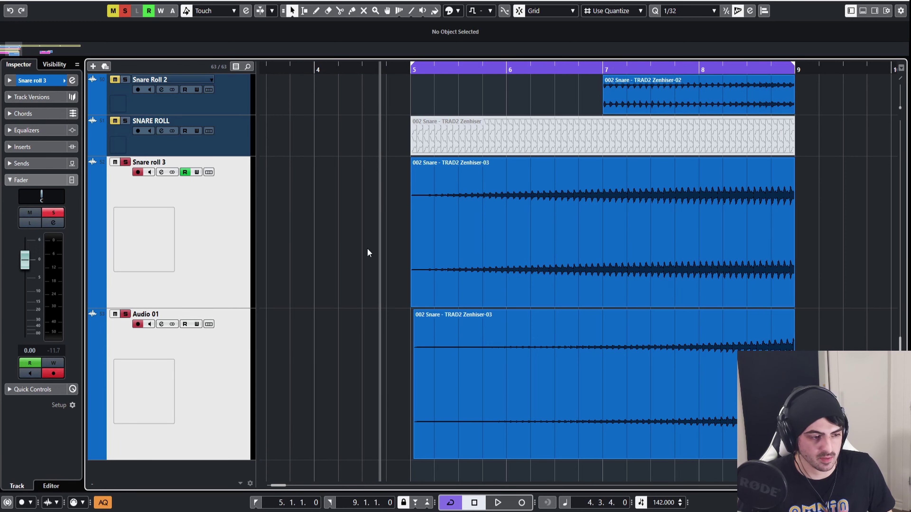
pyautogui.hotkey('ctrl', 'shift', 'z')
pyautogui.hotkey('ctrl', 'z')
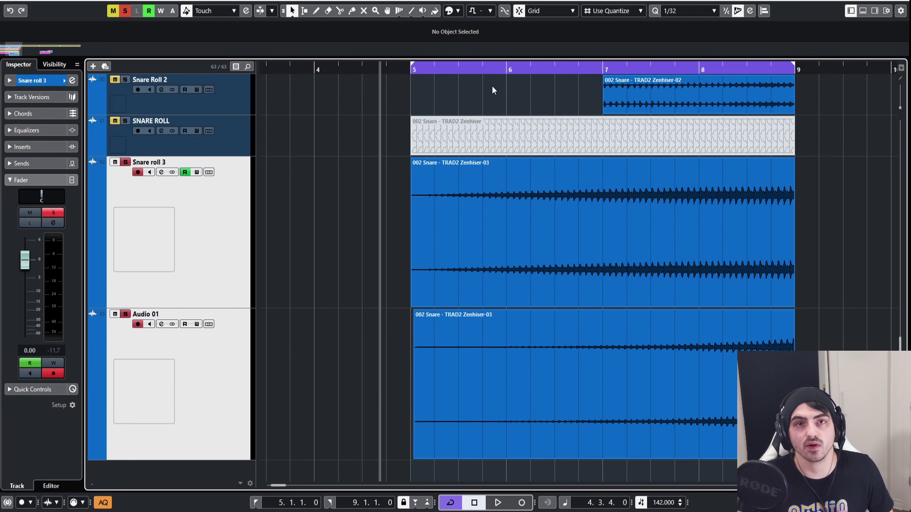
pyautogui.hotkey('ctrl', 'shift', 'z')
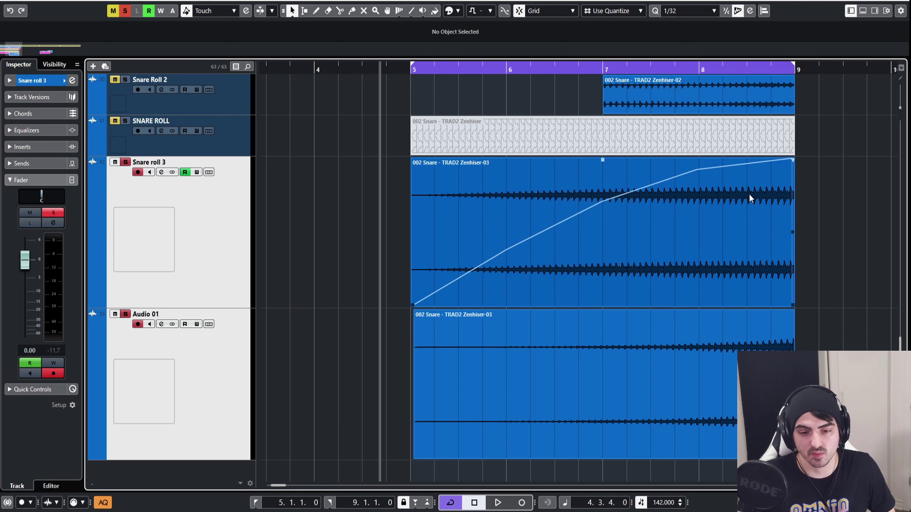
pyautogui.hotkey('ctrl', 'z')
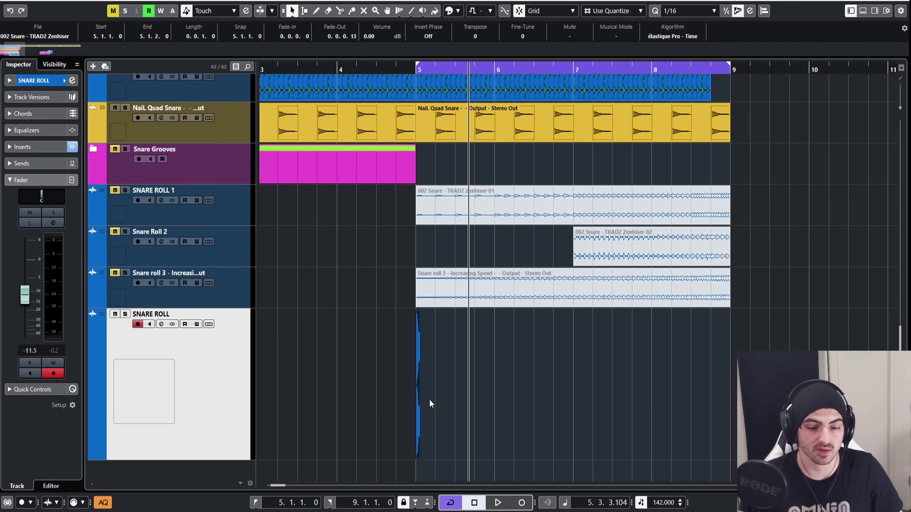
# Duplicate the short snare hit and move the pair to start at bar 7.
pyautogui.scroll(4, 412, 335)
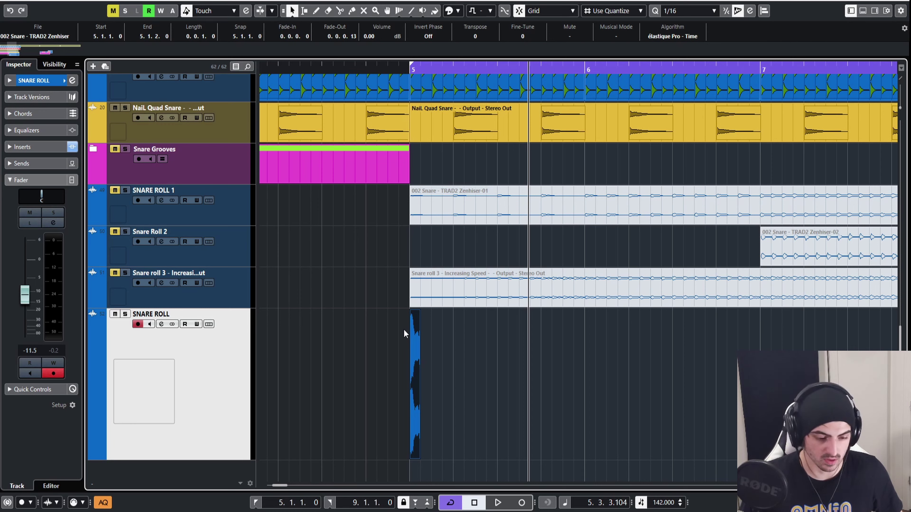
pyautogui.moveTo(413, 335)
pyautogui.mouseDown()
pyautogui.moveTo(438, 346)
pyautogui.moveTo(417, 342)
pyautogui.mouseUp()
pyautogui.click(417, 341)
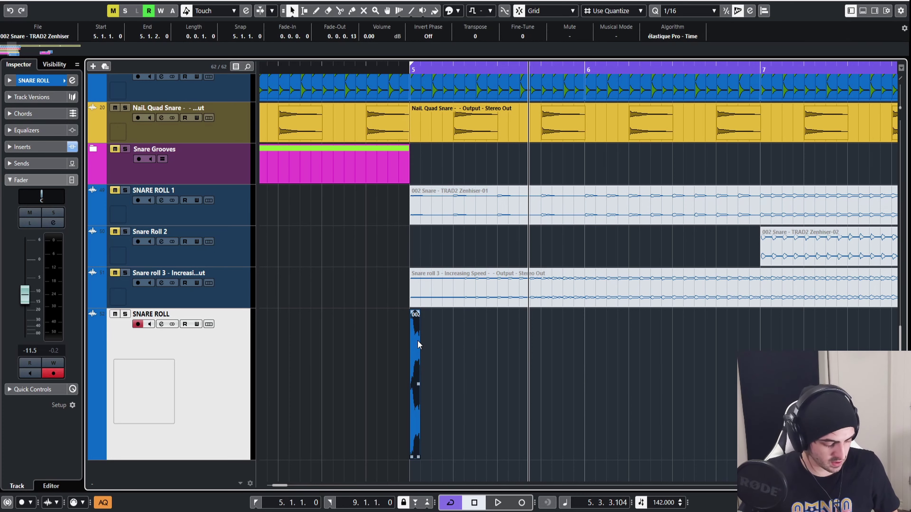
pyautogui.hotkey('ctrl', 'd')
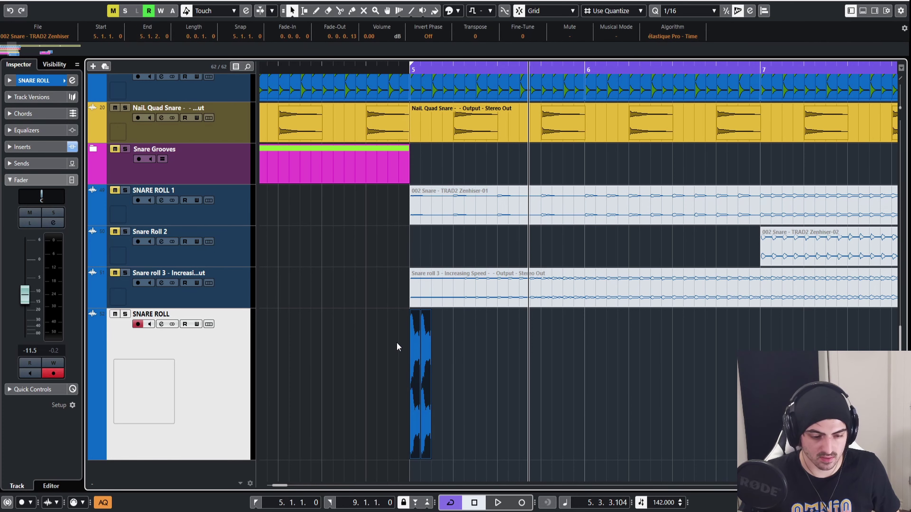
pyautogui.scroll(-5, 396, 342)
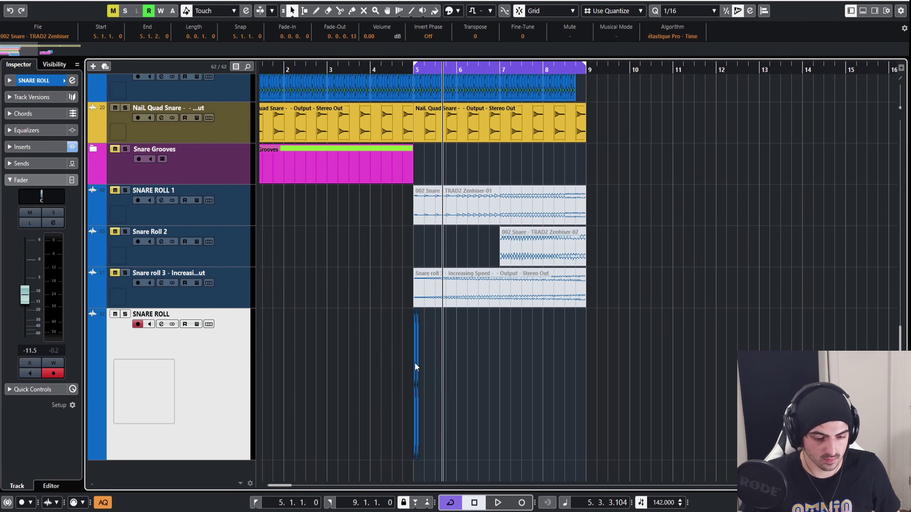
pyautogui.moveTo(415, 363); pyautogui.dragTo(501, 366)
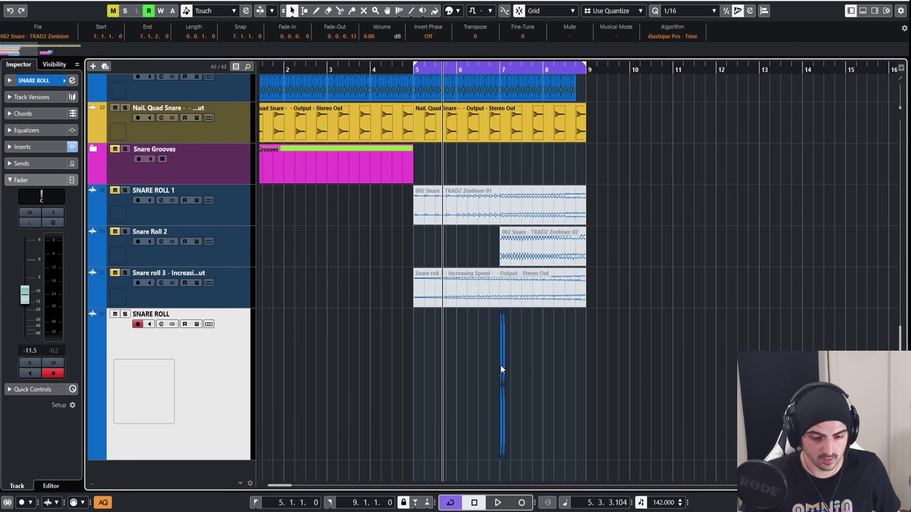
pyautogui.scroll(5, 501, 366)
# Repeat the hit to bar 9, glue the copies, and Render in Place to Stereo Out (R) 08.
pyautogui.hotkey('ctrl', 'd')
pyautogui.hotkey('ctrl', 'd')
pyautogui.hotkey('ctrl', 'd')
pyautogui.hotkey('ctrl', 'd')
pyautogui.hotkey('ctrl', 'd')
pyautogui.hotkey('ctrl', 'd')
pyautogui.hotkey('ctrl', 'd')
pyautogui.hotkey('ctrl', 'd')
pyautogui.hotkey('ctrl', 'd')
pyautogui.hotkey('ctrl', 'd')
pyautogui.hotkey('ctrl', 'd')
pyautogui.hotkey('ctrl', 'd')
pyautogui.hotkey('ctrl', 'd')
pyautogui.hotkey('ctrl', 'd')
pyautogui.hotkey('ctrl', 'd')
pyautogui.hotkey('ctrl', 'd')
pyautogui.hotkey('ctrl', 'd')
pyautogui.hotkey('ctrl', 'd')
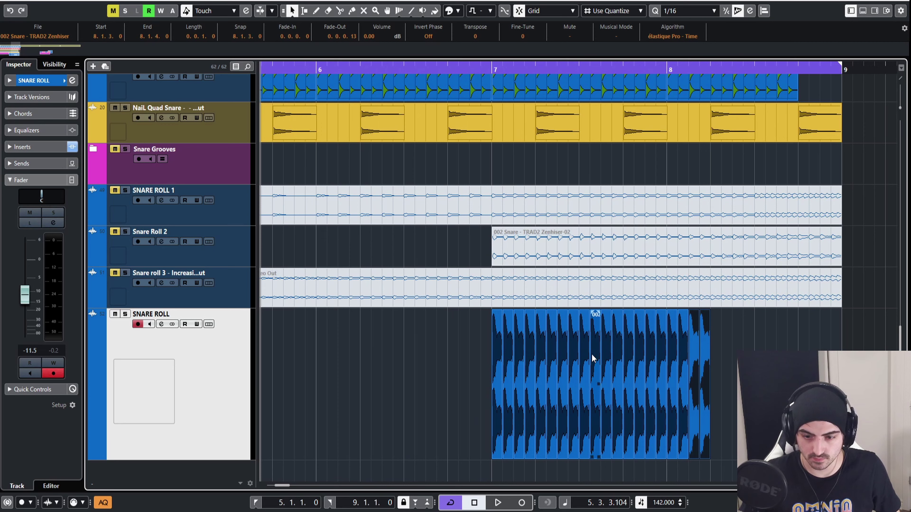
pyautogui.hotkey('ctrl', 'd')
pyautogui.hotkey('ctrl', 'd')
pyautogui.hotkey('ctrl', 'd')
pyautogui.hotkey('ctrl', 'd')
pyautogui.hotkey('ctrl', 'd')
pyautogui.hotkey('ctrl', 'd')
pyautogui.hotkey('ctrl', 'd')
pyautogui.hotkey('ctrl', 'd')
pyautogui.hotkey('ctrl', 'd')
pyautogui.hotkey('ctrl', 'd')
pyautogui.hotkey('ctrl', 'd')
pyautogui.hotkey('ctrl', 'd')
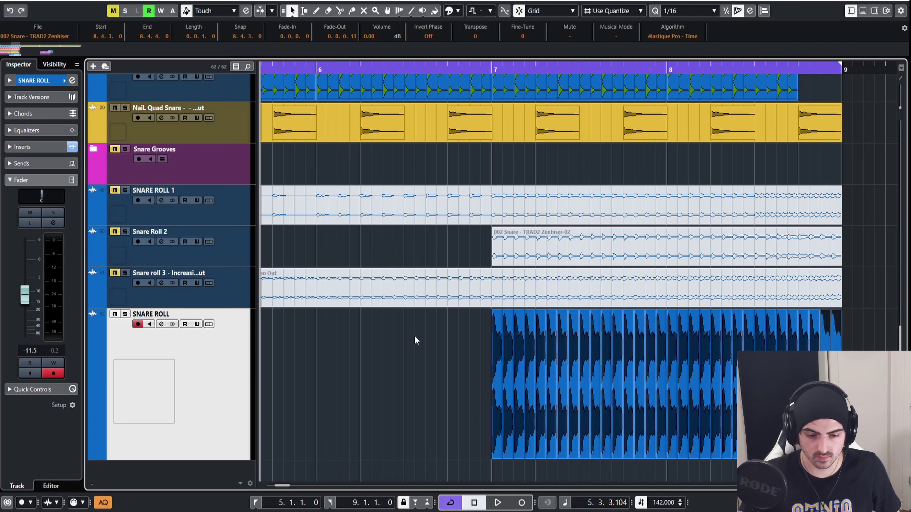
pyautogui.click(416, 341)
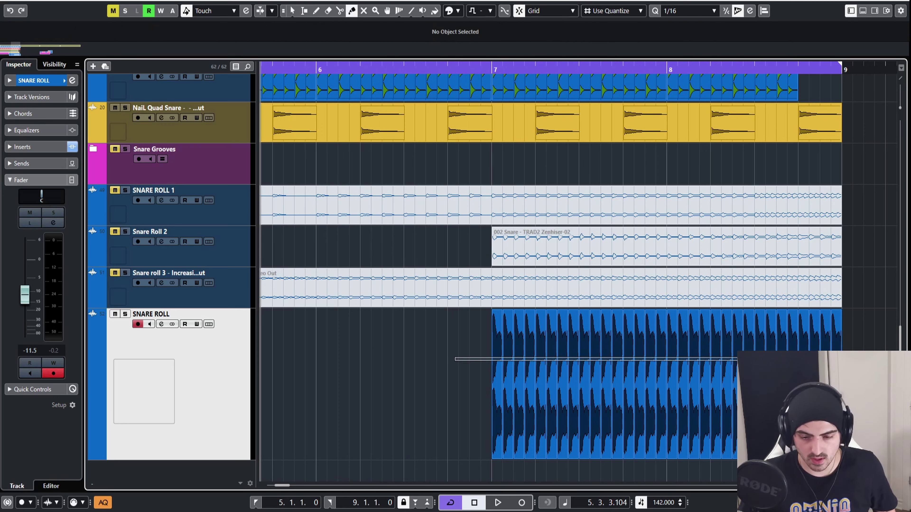
pyautogui.keyDown('alt'); pyautogui.click(500, 356); pyautogui.keyUp('alt')
pyautogui.press('1')
pyautogui.click(611, 383)
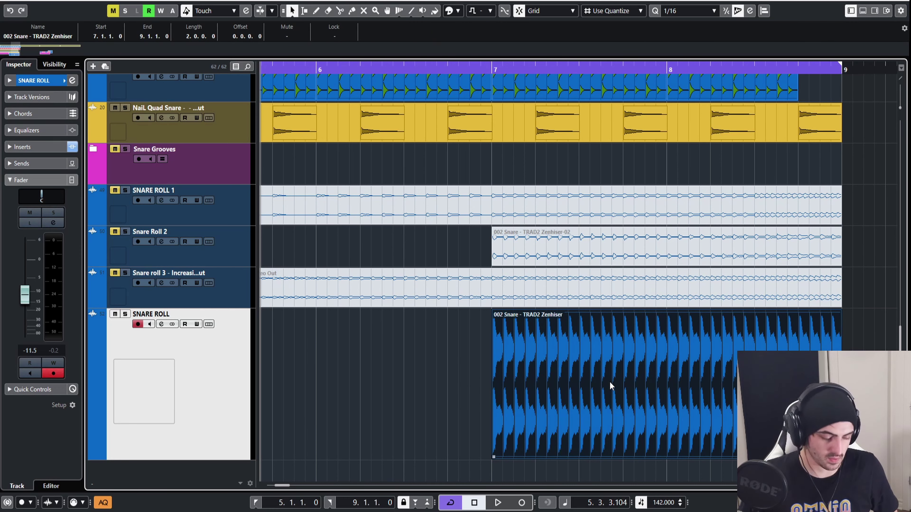
pyautogui.hotkey('ctrl', 'shift', 'r')
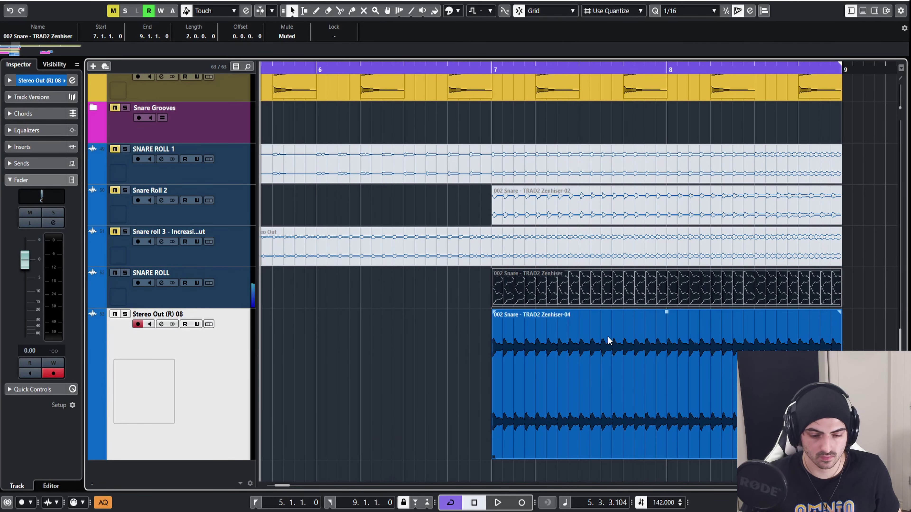
# Open Pitch Shift on the rendered roll and draw an envelope rising to +16 semitones by its end.
pyautogui.rightClick(546, 337)
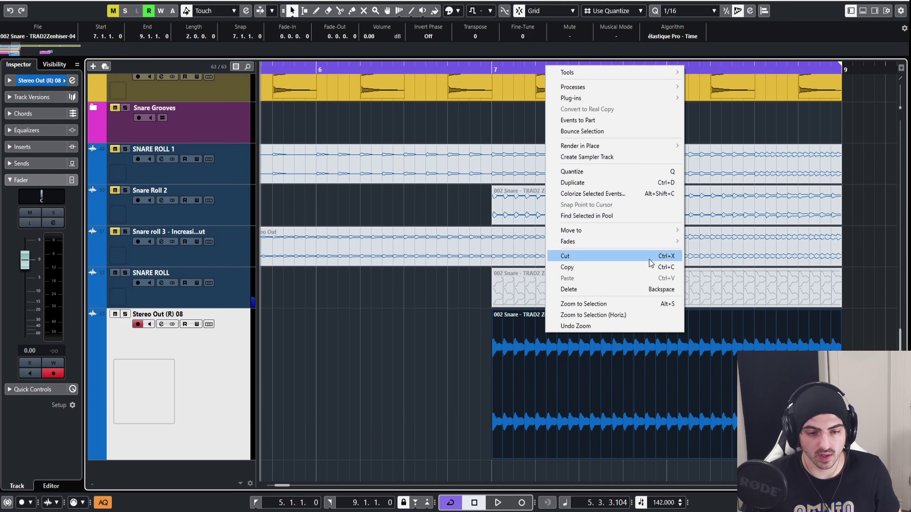
pyautogui.moveTo(603, 93)
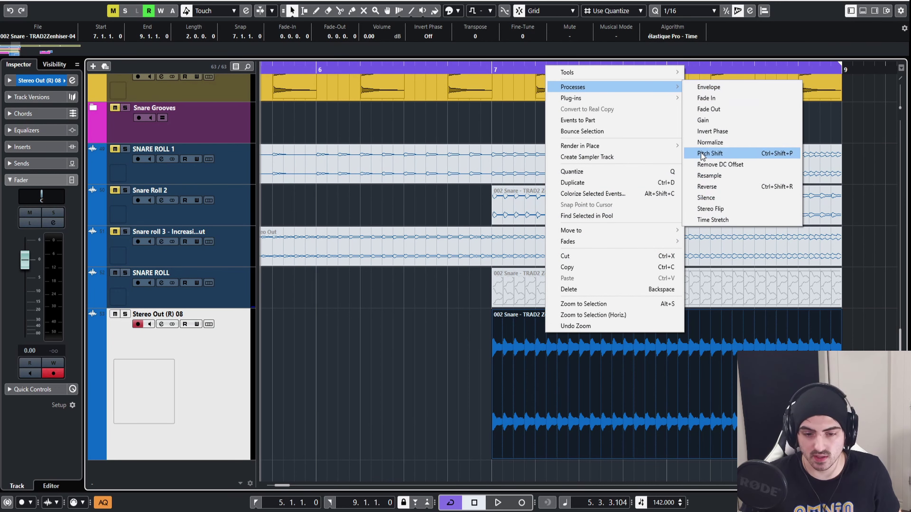
pyautogui.click(710, 154)
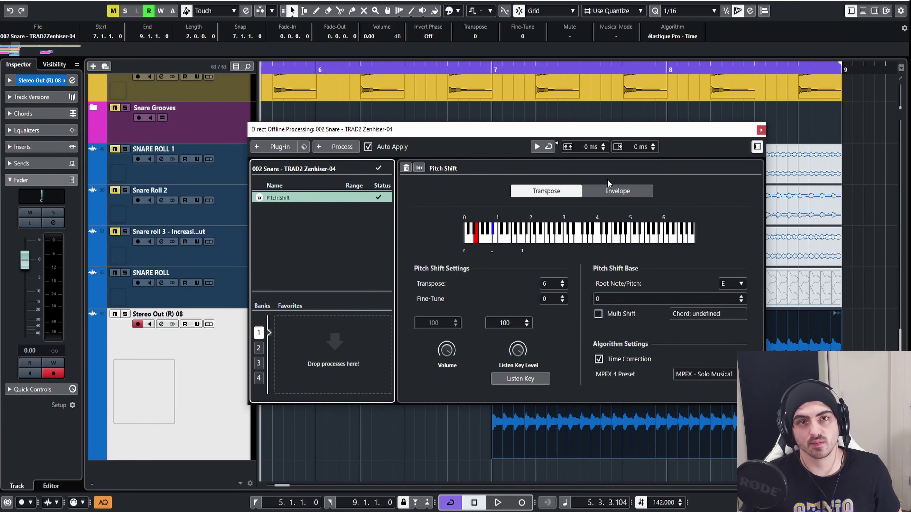
pyautogui.click(607, 194)
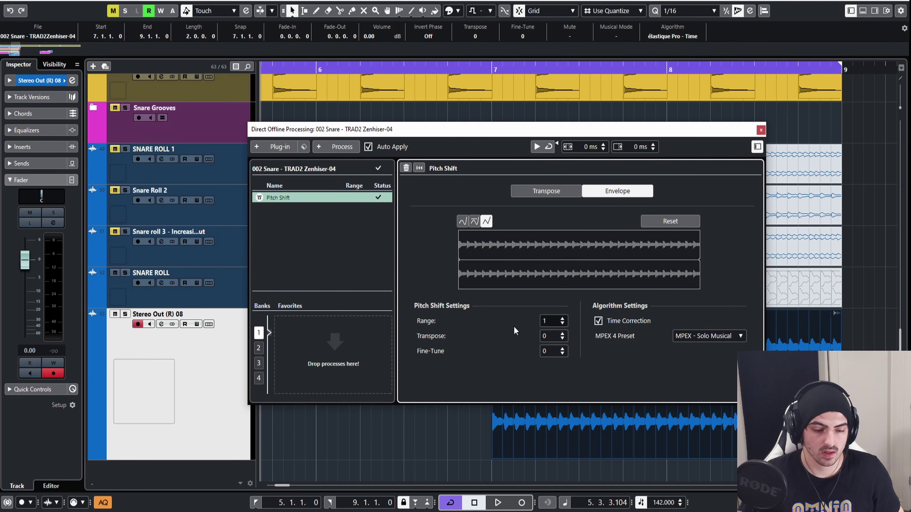
pyautogui.scroll(15, 562, 322)
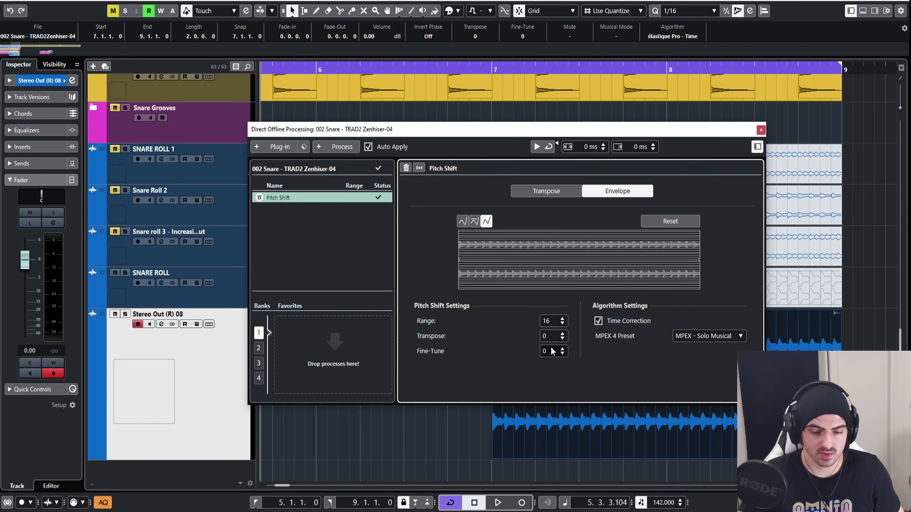
pyautogui.scroll(11, 563, 335)
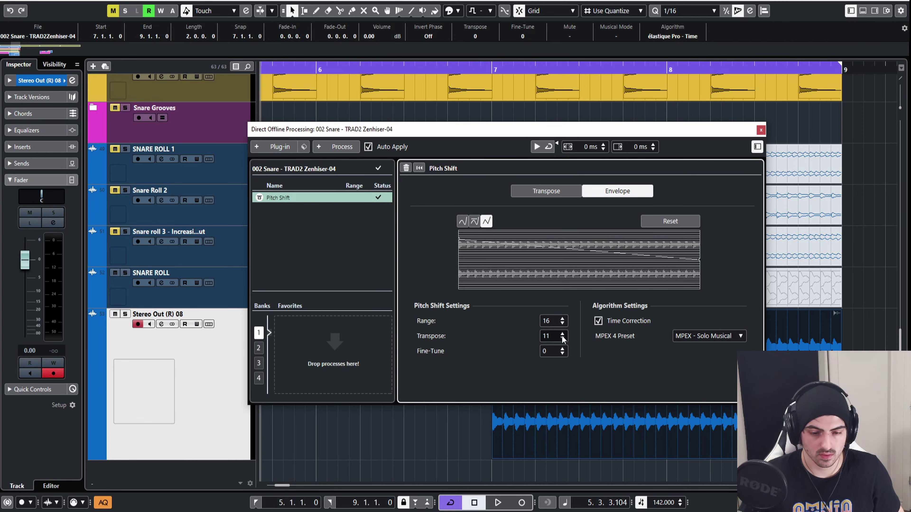
pyautogui.scroll(-7, 563, 341)
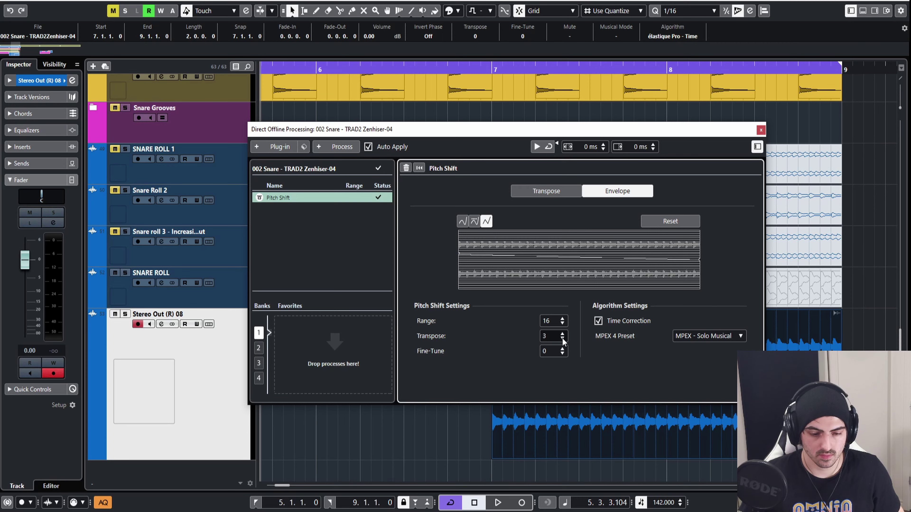
pyautogui.scroll(-3, 563, 341)
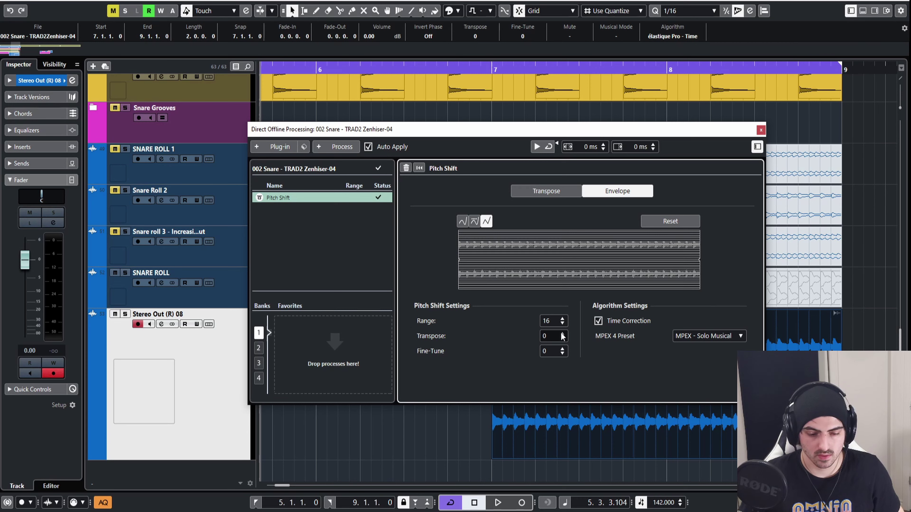
pyautogui.moveTo(699, 260); pyautogui.dragTo(708, 227)
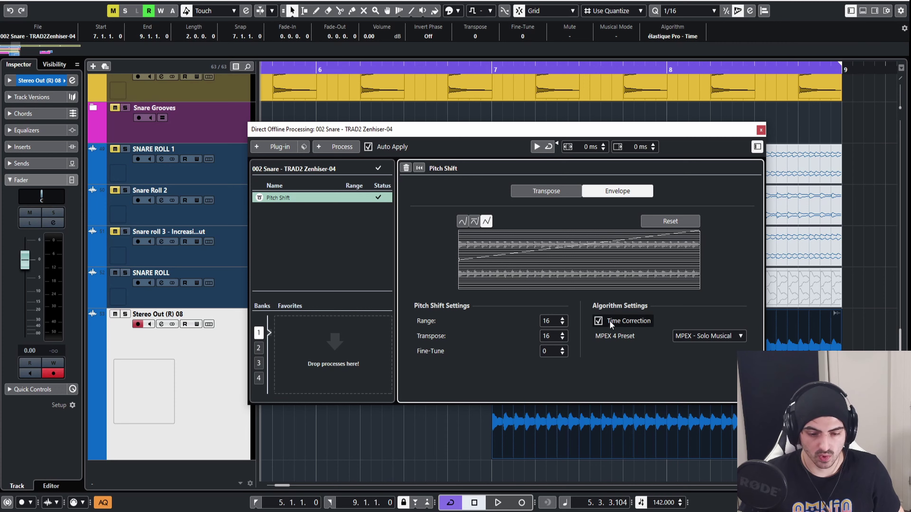
# Leave the time-correction preset unchanged, turn off Auto Apply, then solo and preview the roll.
pyautogui.click(701, 334)
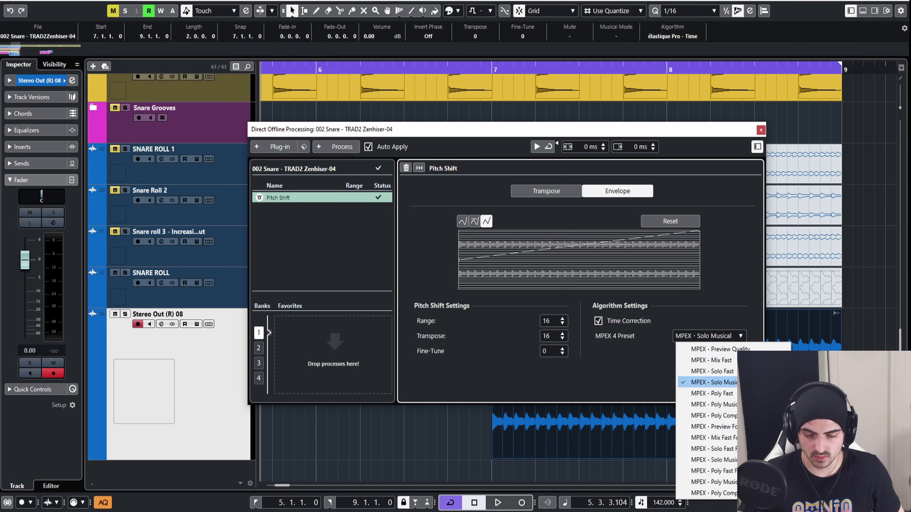
pyautogui.click(673, 372)
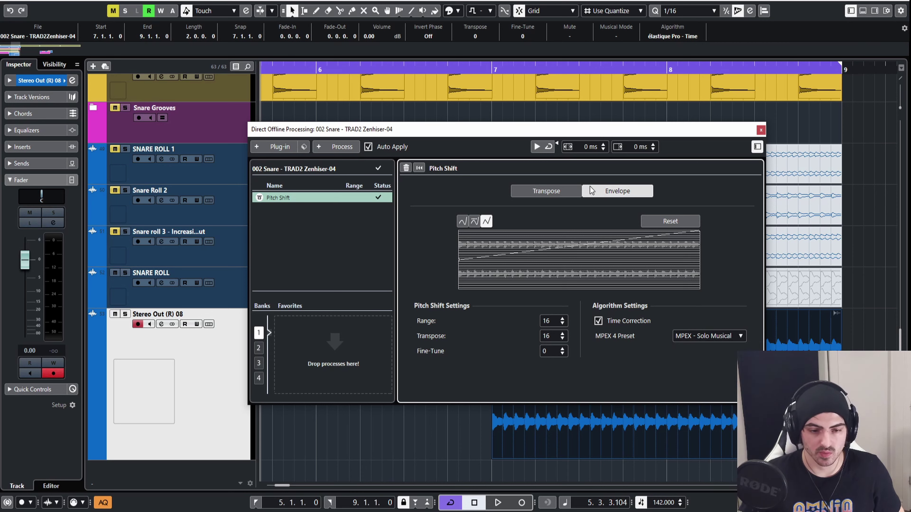
pyautogui.click(368, 146)
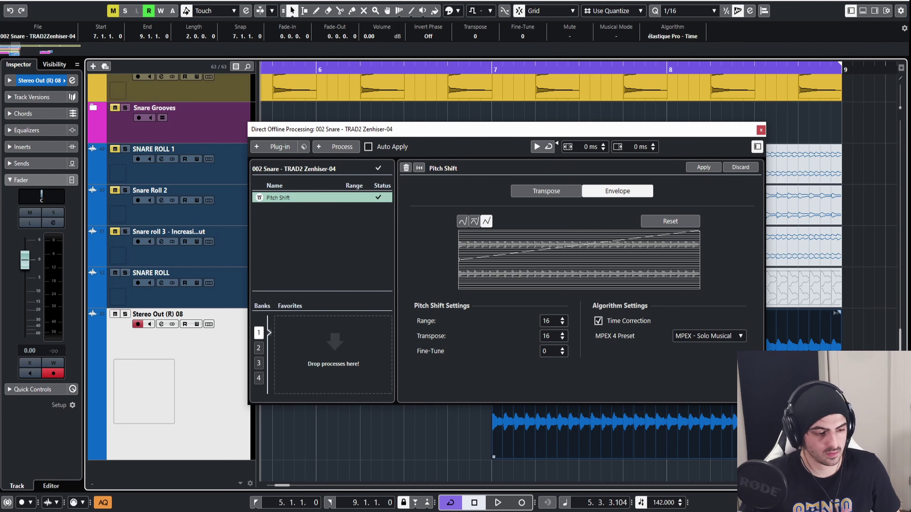
pyautogui.press('s')
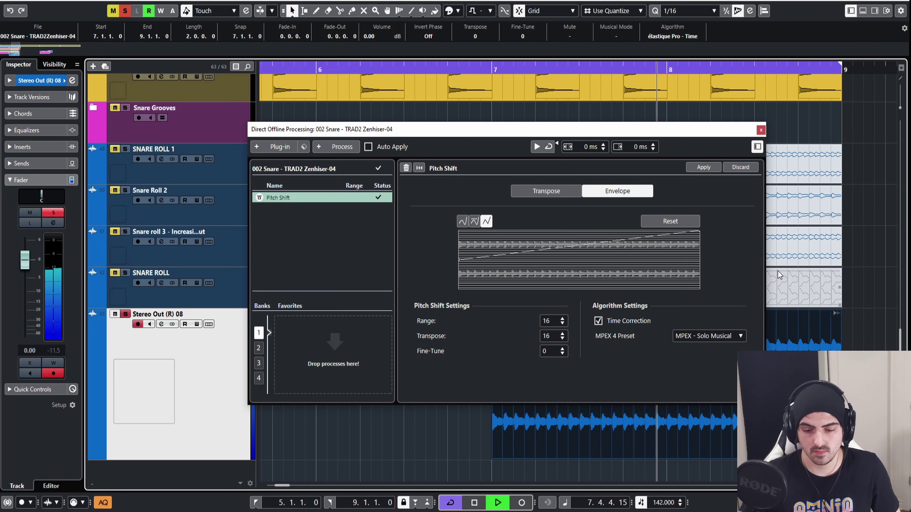
pyautogui.press('space')
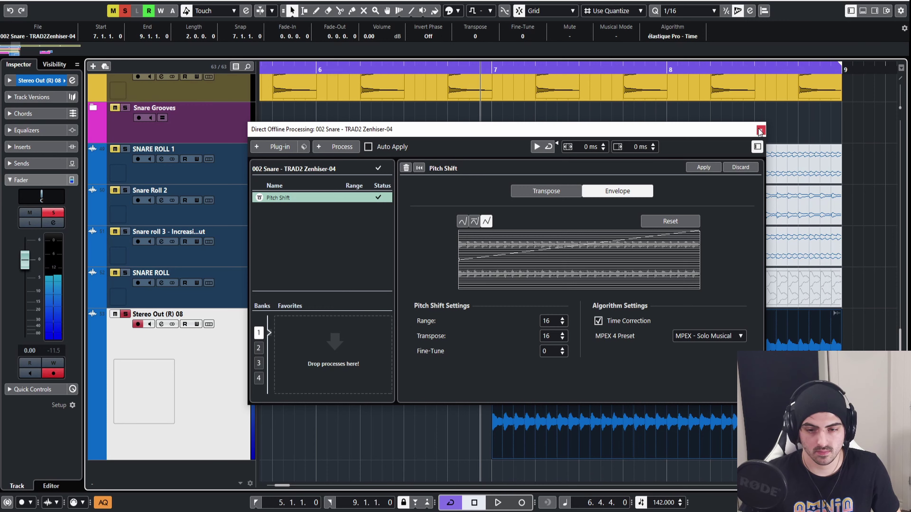
# Close the offline processing window, audition the soloed roll, and trim its end to 8.4.1.0.
pyautogui.click(760, 131)
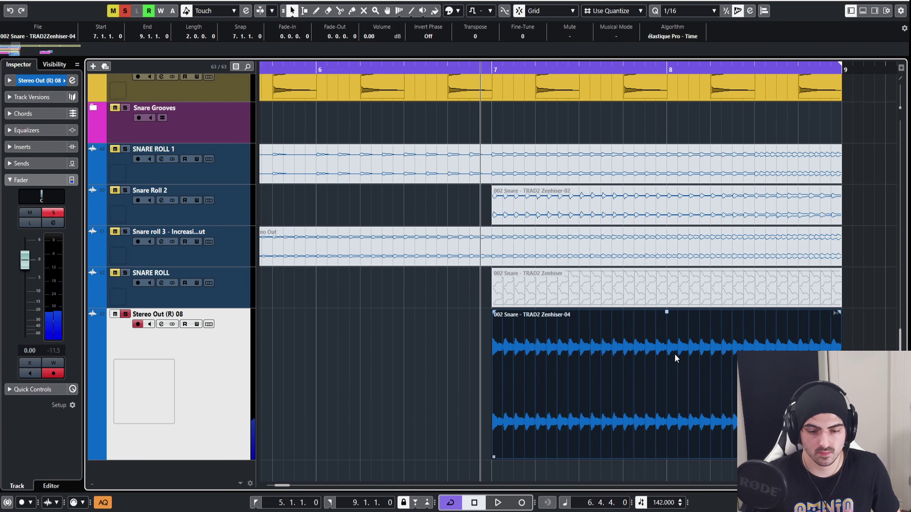
pyautogui.click(322, 354)
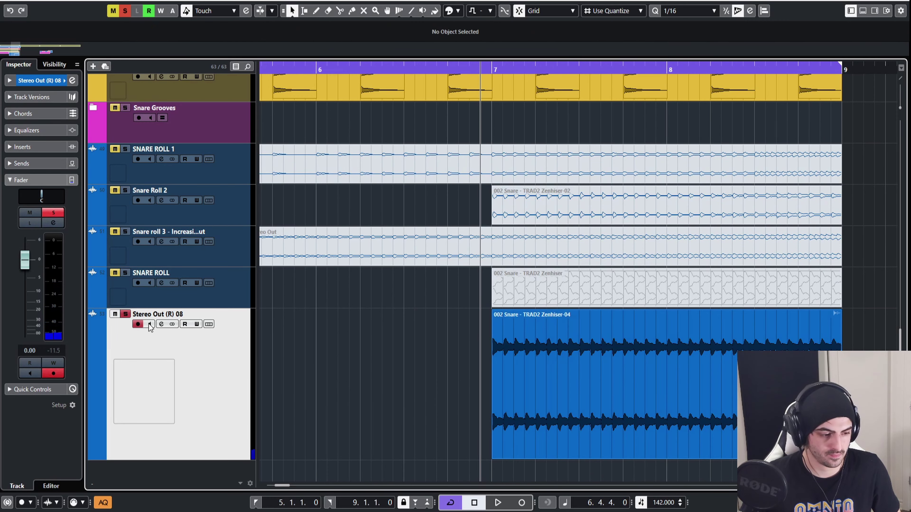
pyautogui.click(125, 315)
pyautogui.click(507, 361)
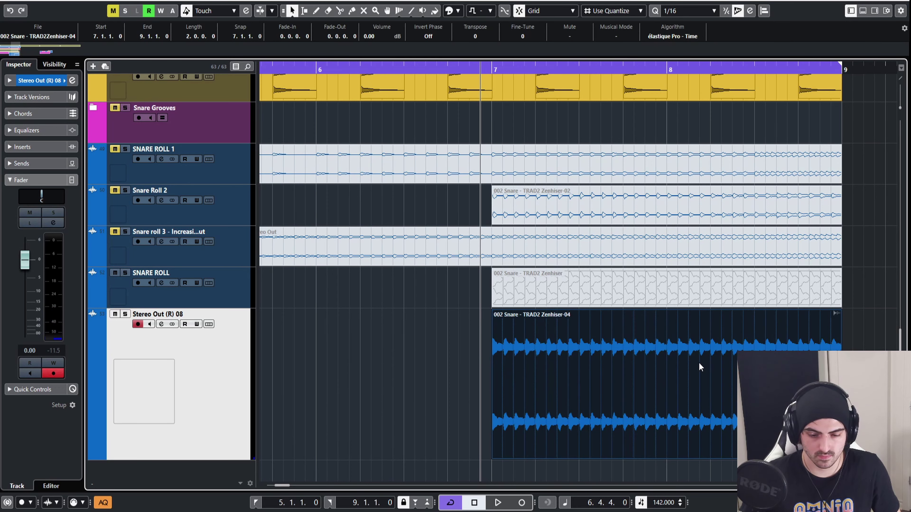
pyautogui.press('space')
pyautogui.press('space')
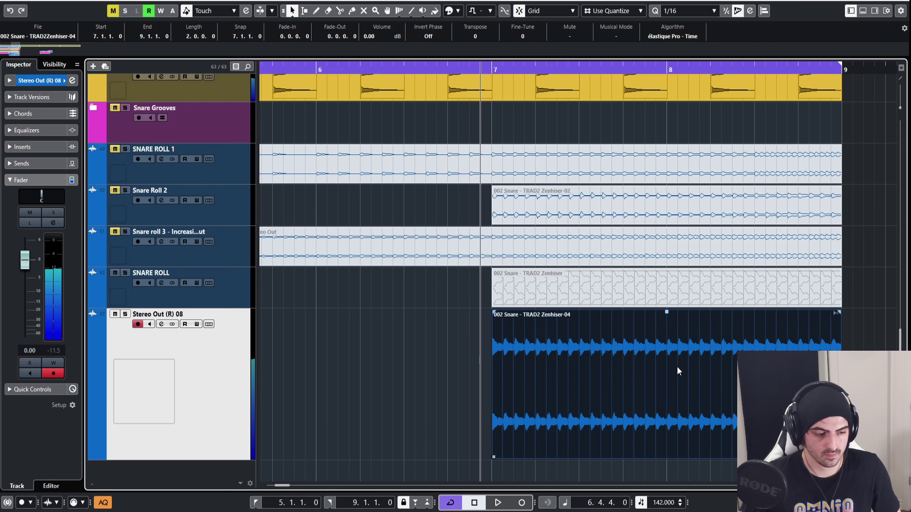
pyautogui.press('s')
pyautogui.press('space')
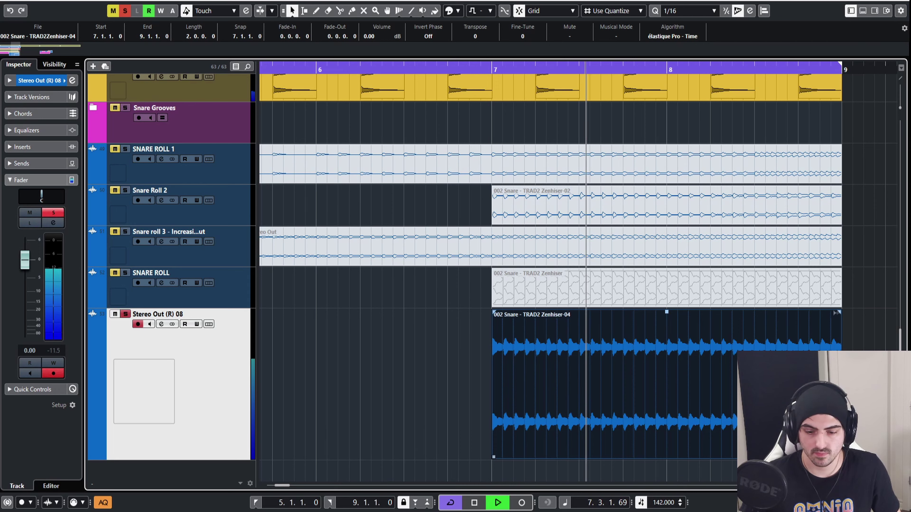
pyautogui.press('space')
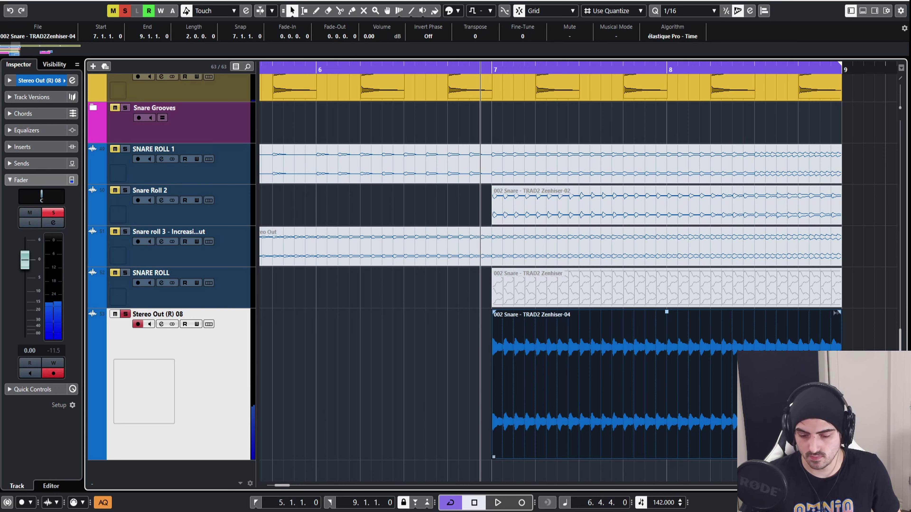
pyautogui.hotkey('alt', 'Left')
pyautogui.hotkey('alt', 'Left')
pyautogui.hotkey('alt', 'Left')
pyautogui.hotkey('alt', 'Left')
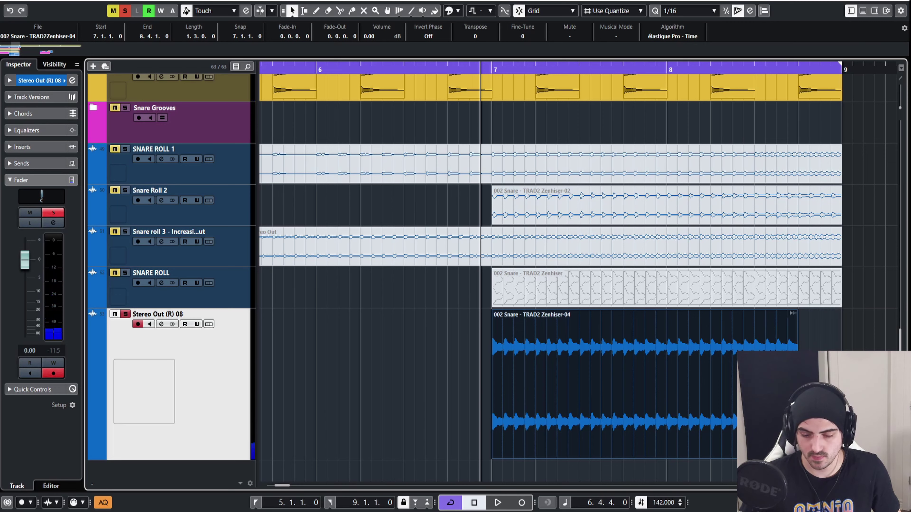
# Split the Zenhiser-04 event at 8.3.4 with the Scissors tool.
pyautogui.press('3')
pyautogui.click(788, 442)
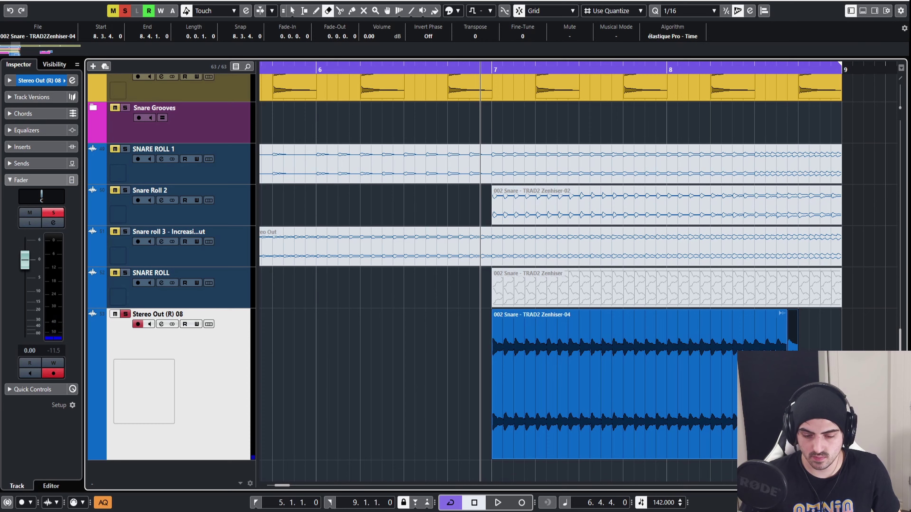
pyautogui.hotkey('ctrl', 'Right')
pyautogui.hotkey('ctrl', 'Right')
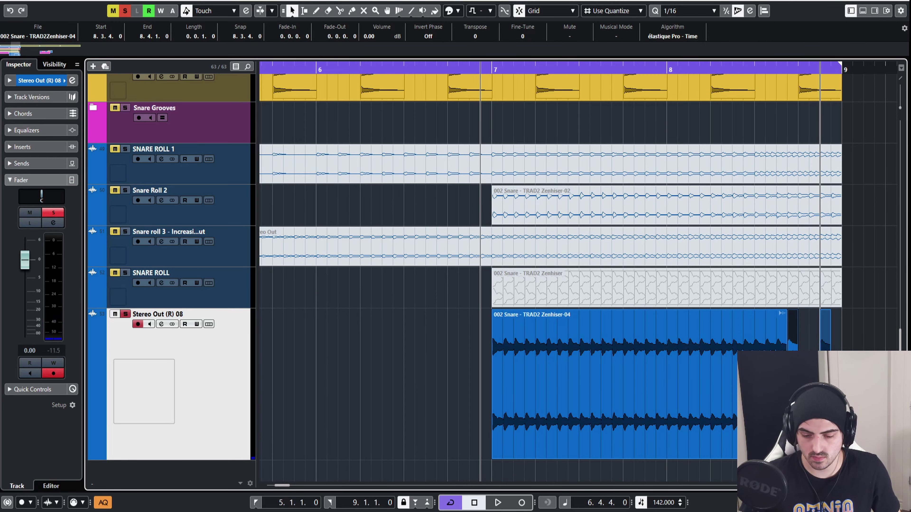
pyautogui.hotkey('ctrl', 'Left')
pyautogui.hotkey('ctrl', 'Left')
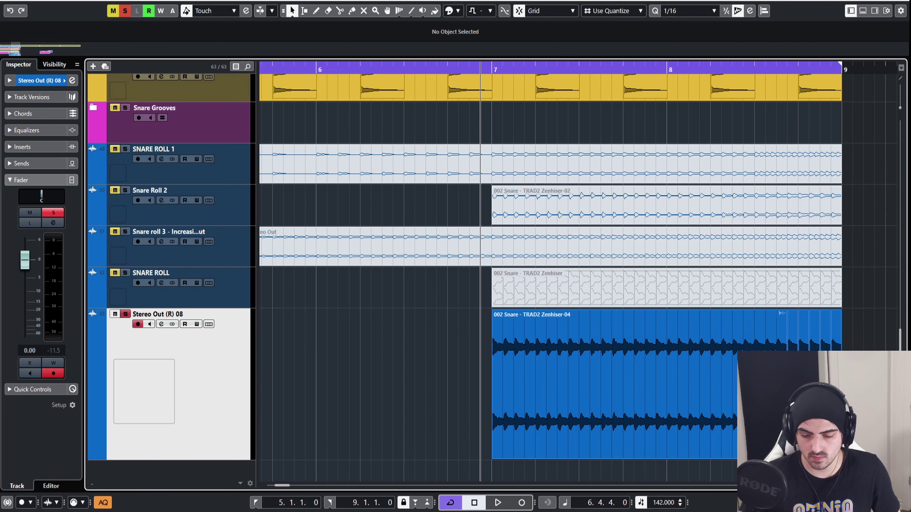
# Shorten the Zenhiser-04 slices into short hits, lengthening the last slice slightly.
pyautogui.press('h')
pyautogui.press('h')
pyautogui.press('h')
pyautogui.moveTo(800, 314); pyautogui.dragTo(716, 316)
pyautogui.scroll(2, 716, 321)
pyautogui.press('g')
pyautogui.press('g')
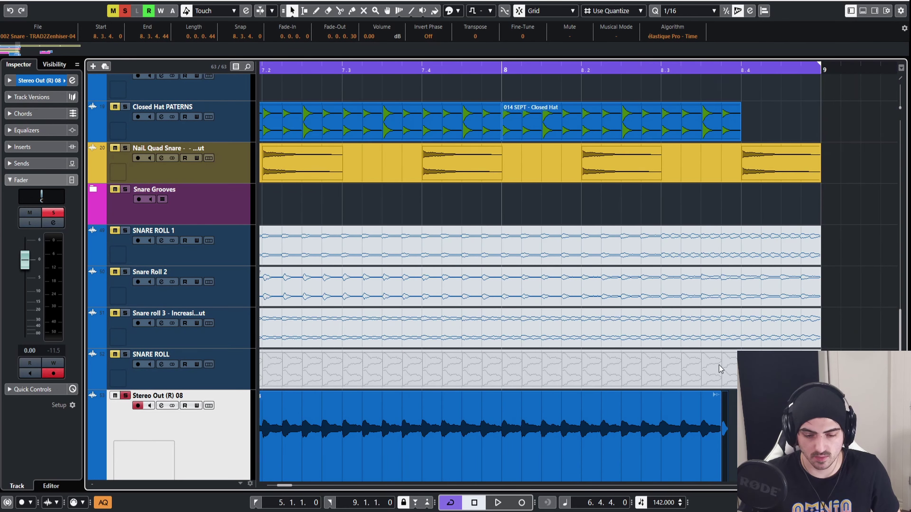
pyautogui.press('h')
pyautogui.press('h')
pyautogui.press('h')
pyautogui.scroll(-2, 616, 417)
pyautogui.moveTo(619, 457); pyautogui.dragTo(655, 470)
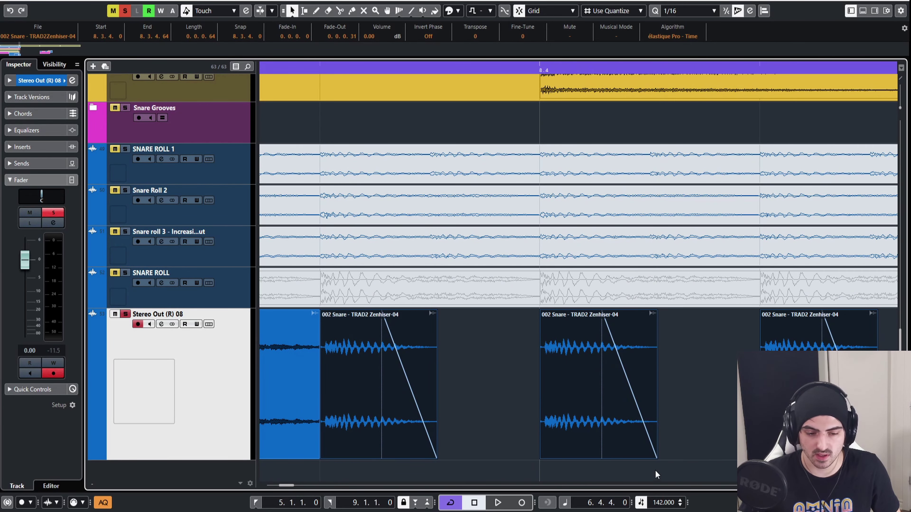
pyautogui.press('g')
pyautogui.press('g')
pyautogui.press('g')
pyautogui.click(628, 350)
# Play the loop and extend the last slice's end to finish the stutter before bar 9.
pyautogui.scroll(-3, 660, 323)
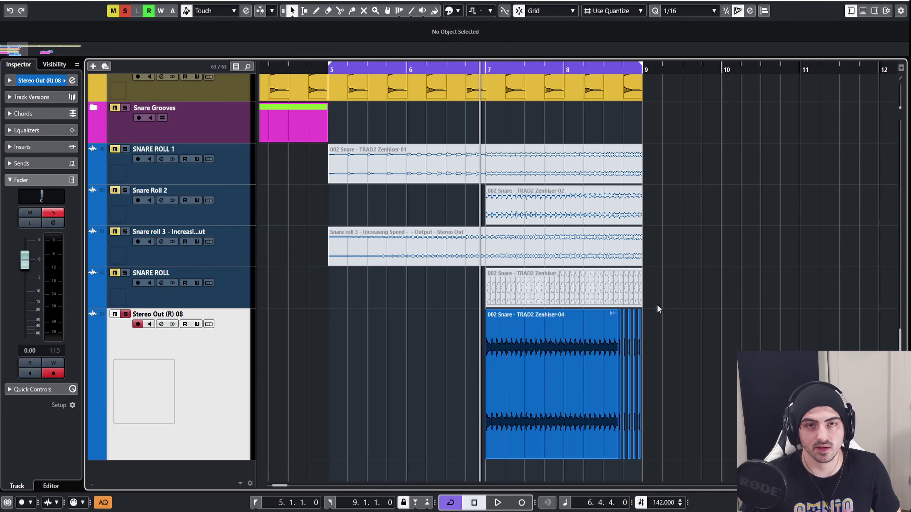
pyautogui.press('space')
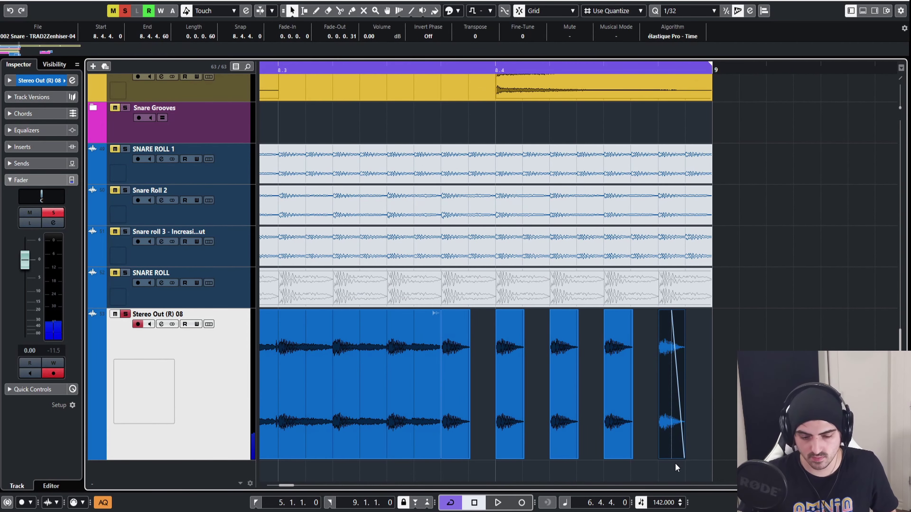
pyautogui.moveTo(683, 459); pyautogui.dragTo(691, 458)
pyautogui.press('space')
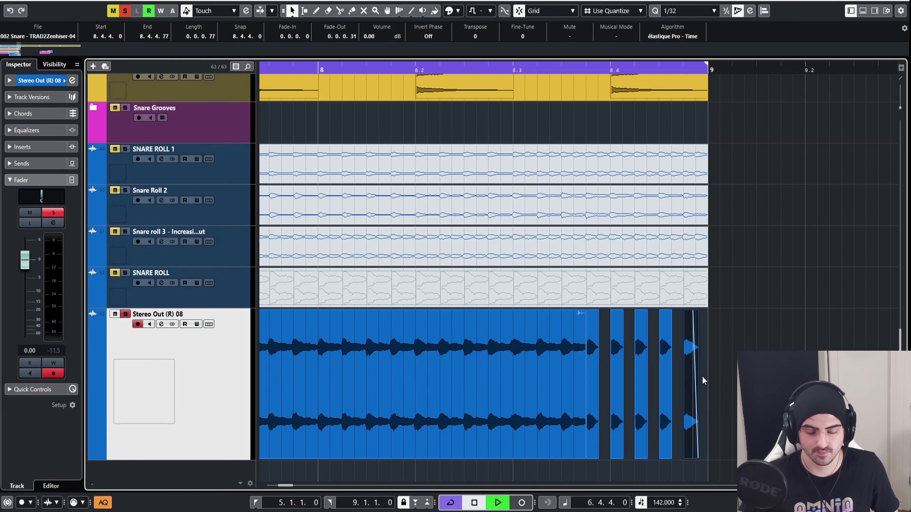
pyautogui.press('g')
pyautogui.press('g')
pyautogui.press('g')
pyautogui.press('h')
pyautogui.press('h')
pyautogui.press('h')
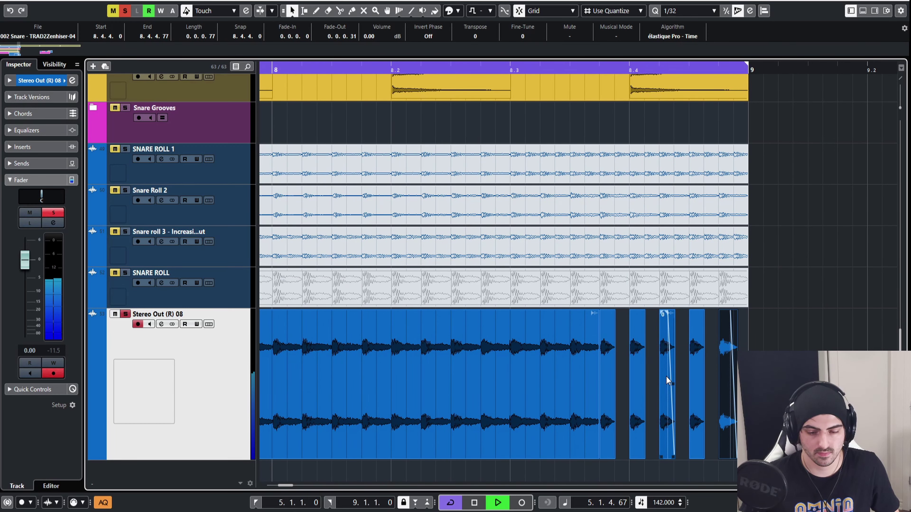
pyautogui.press('space')
# Unsolo Stereo Out (R) 08, play with SNARE ROLL 1 muted, and lower 08's volume to -4.55 dB.
pyautogui.press('g')
pyautogui.press('g')
pyautogui.press('g')
pyautogui.press('g')
pyautogui.press('s')
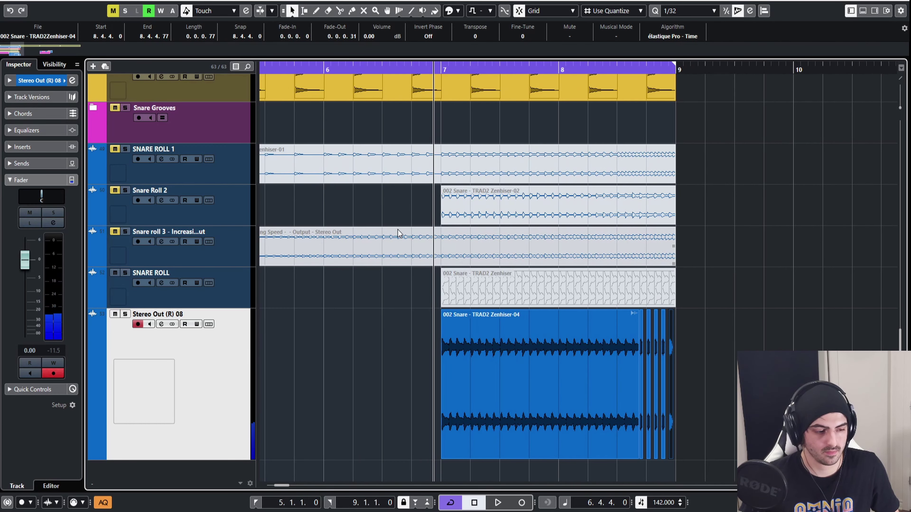
pyautogui.press('space')
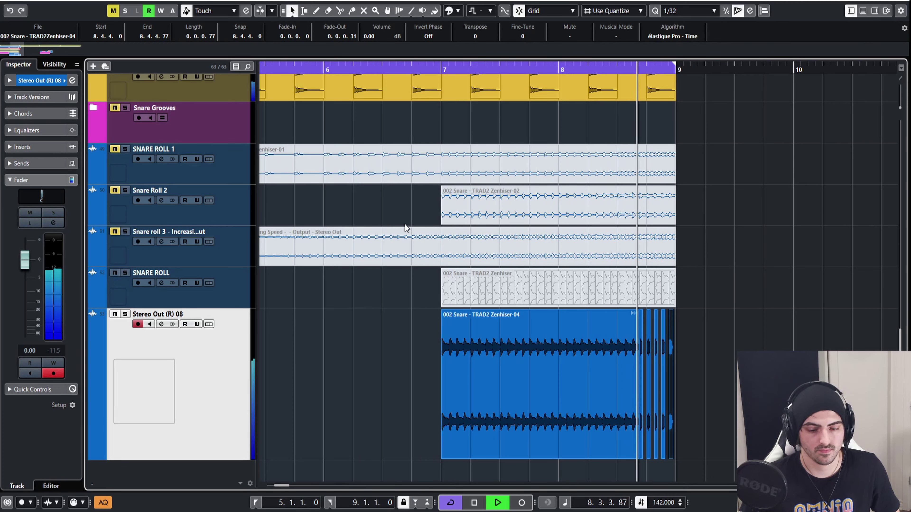
pyautogui.click(410, 231)
pyautogui.click(359, 165)
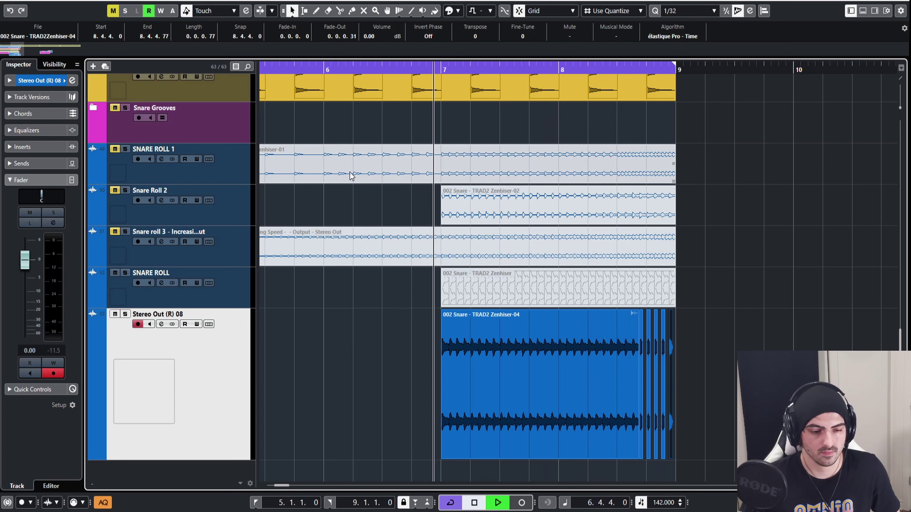
pyautogui.hotkey('shift', 'm')
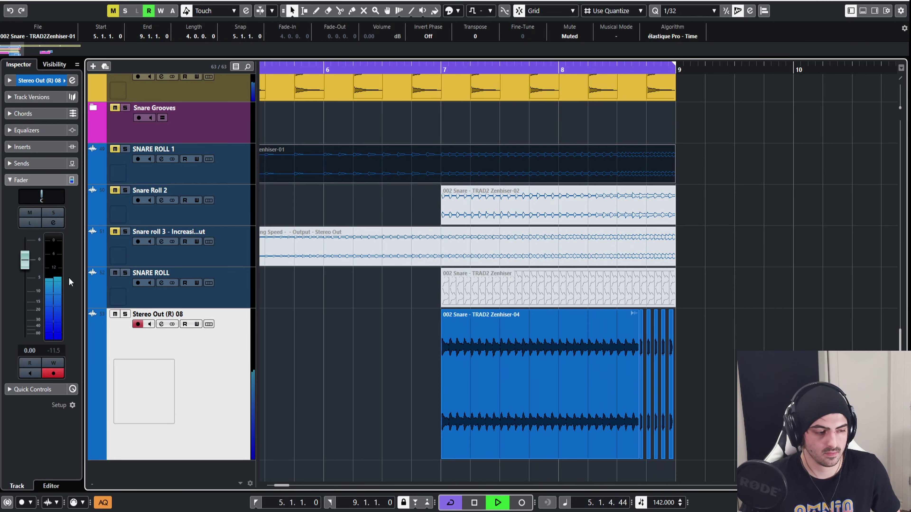
pyautogui.moveTo(26, 265); pyautogui.dragTo(25, 285)
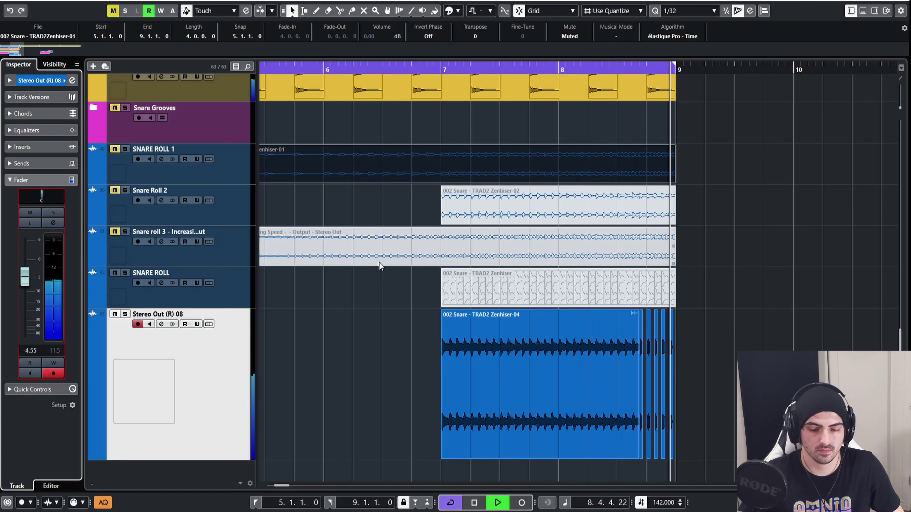
pyautogui.press('space')
# Render the selected SNARE ROLL event in place as Zenhiser-05 and open Pitch Shift on it.
pyautogui.click(633, 316)
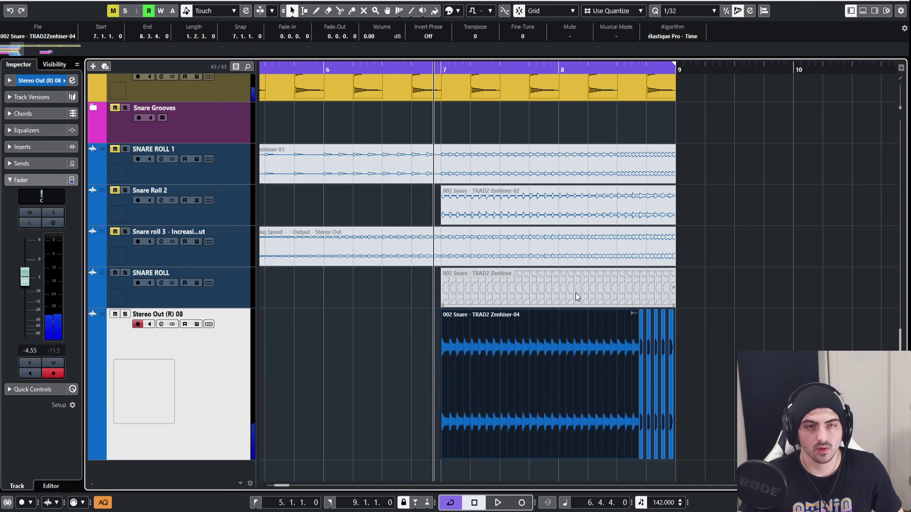
pyautogui.click(555, 299)
pyautogui.click(559, 365)
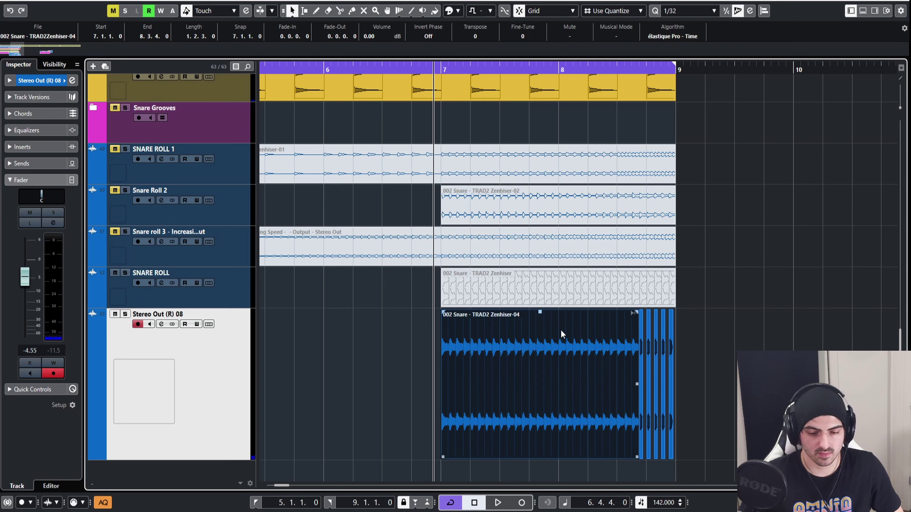
pyautogui.click(530, 287)
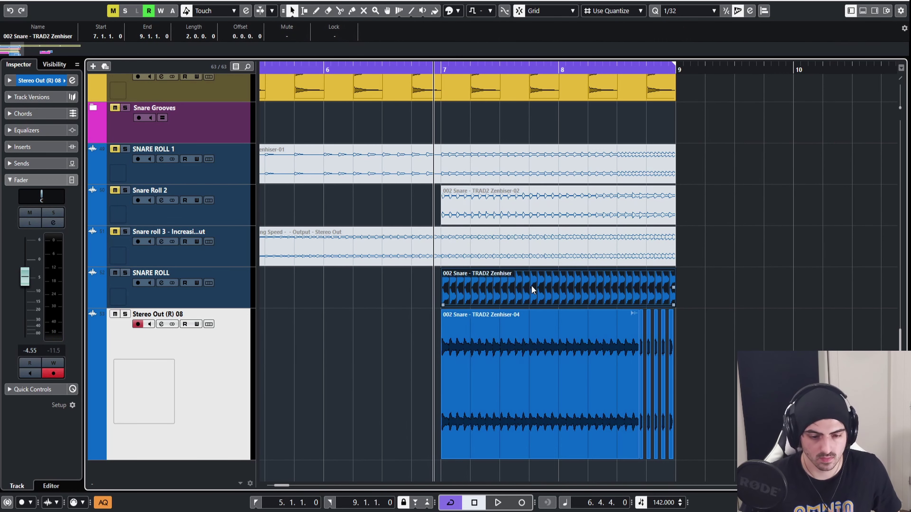
pyautogui.hotkey('ctrl', 'shift', 'r')
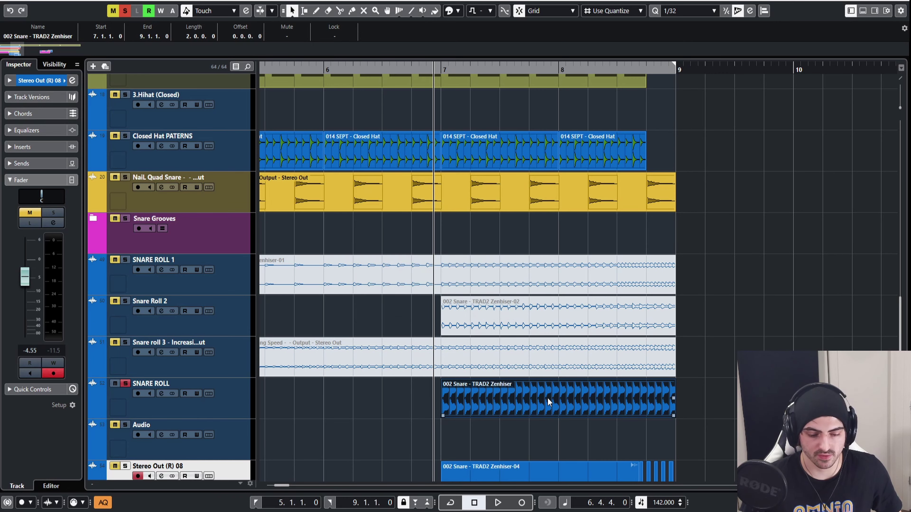
pyautogui.press('F7')
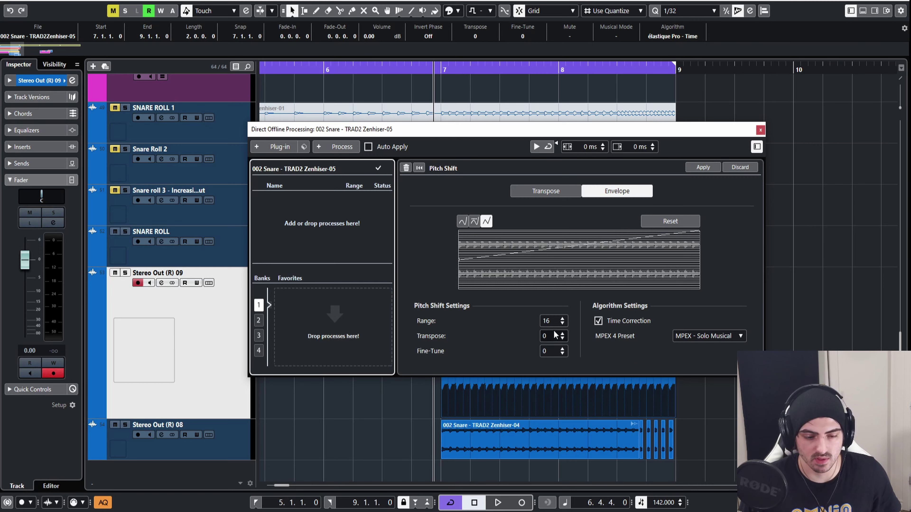
# Set the Pitch Shift range to 12, apply it to Zenhiser-05, and close the window.
pyautogui.click(562, 324)
pyautogui.click(562, 324)
pyautogui.click(563, 324)
pyautogui.click(563, 323)
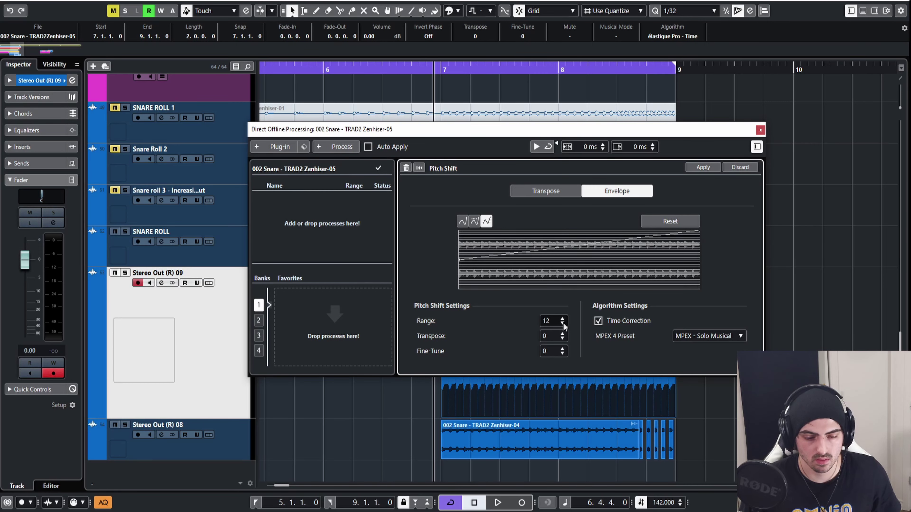
pyautogui.click(563, 324)
pyautogui.click(563, 318)
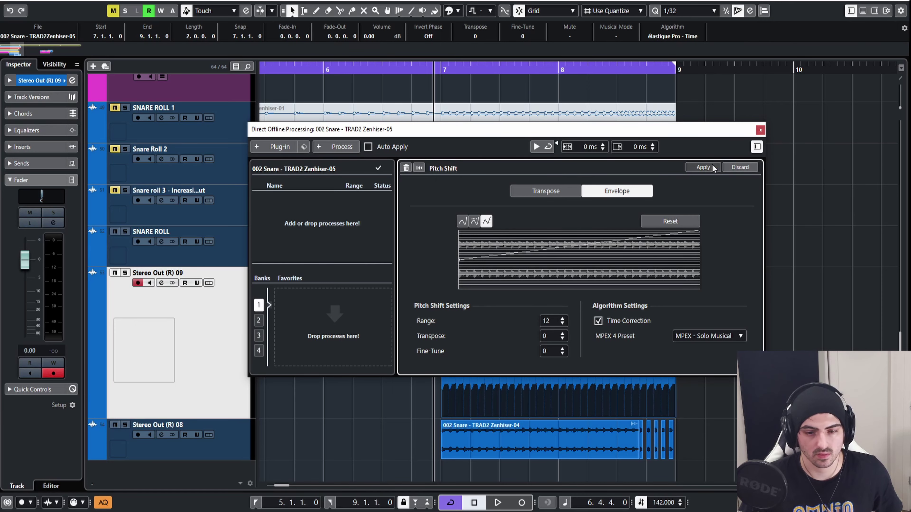
pyautogui.click(704, 168)
pyautogui.click(760, 130)
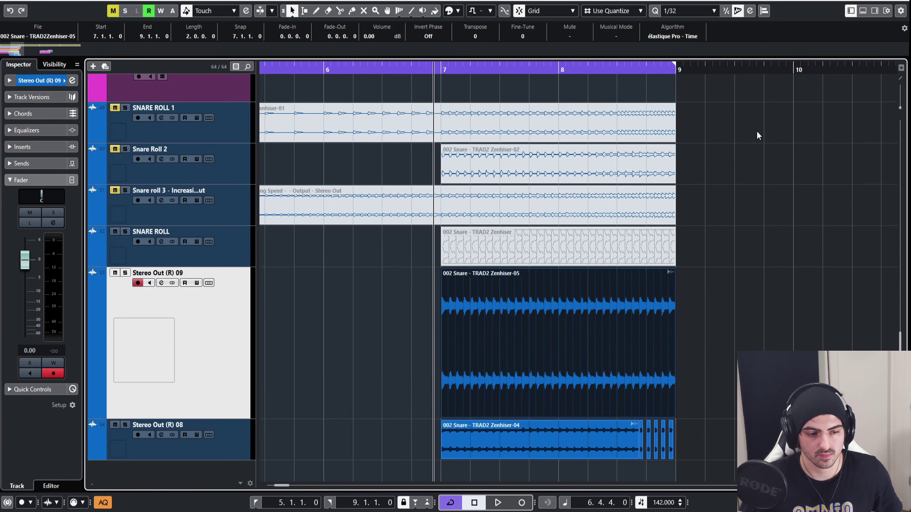
# Solo Stereo Out (R) 09 to hear the pitch-shifted roll, then replay the loop unsoloed.
pyautogui.press('s')
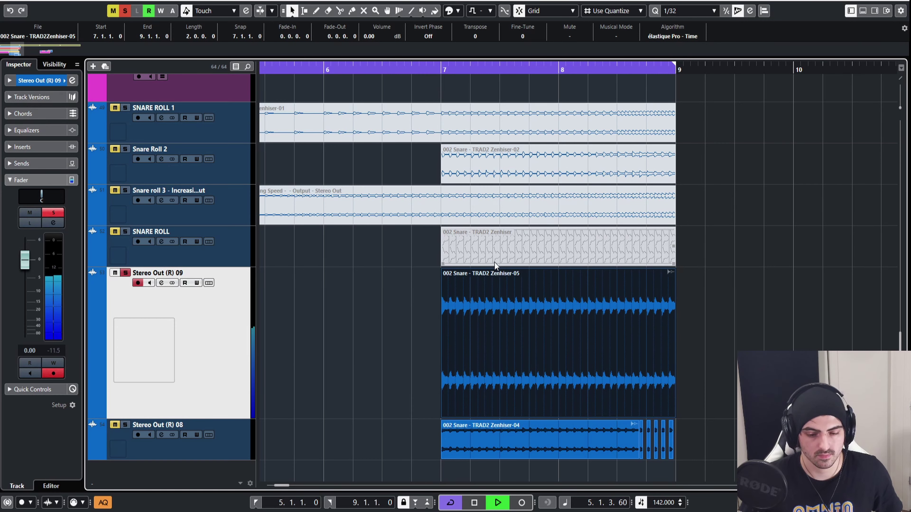
pyautogui.press('space')
pyautogui.press('s')
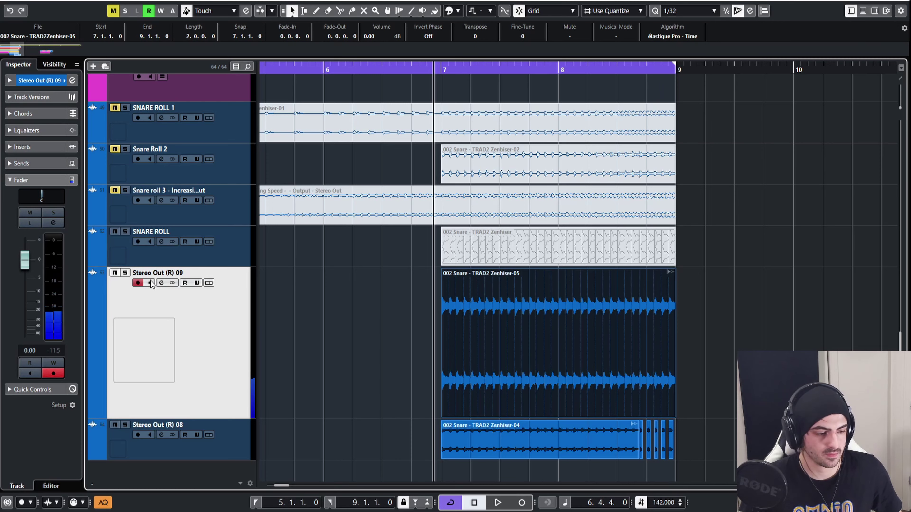
pyautogui.press('space')
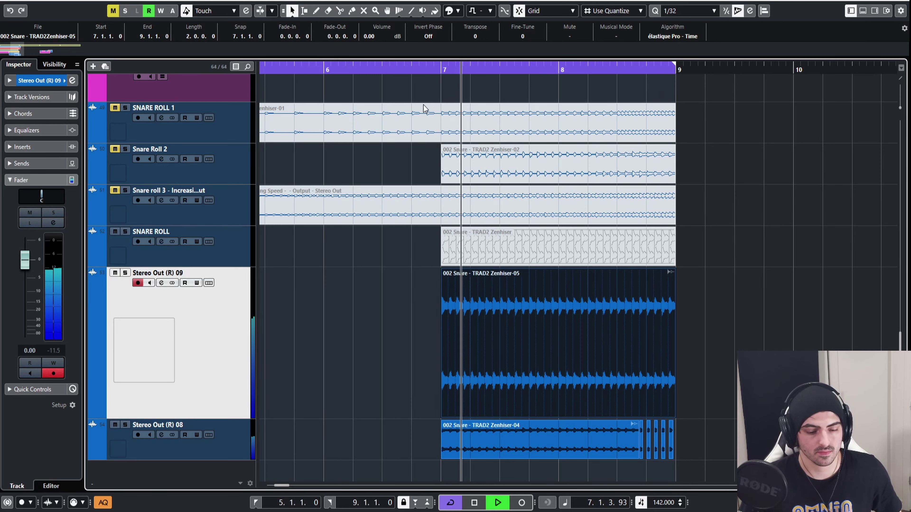
pyautogui.press('space')
pyautogui.press('space')
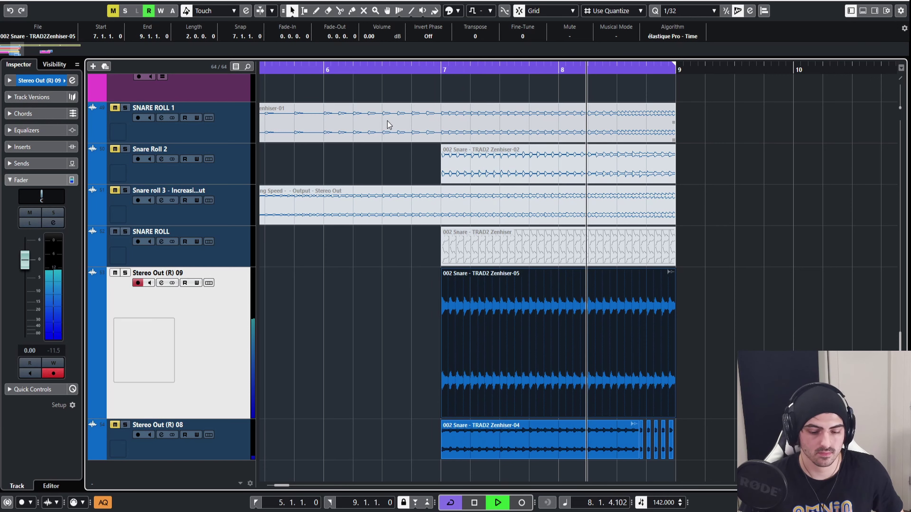
pyautogui.press('space')
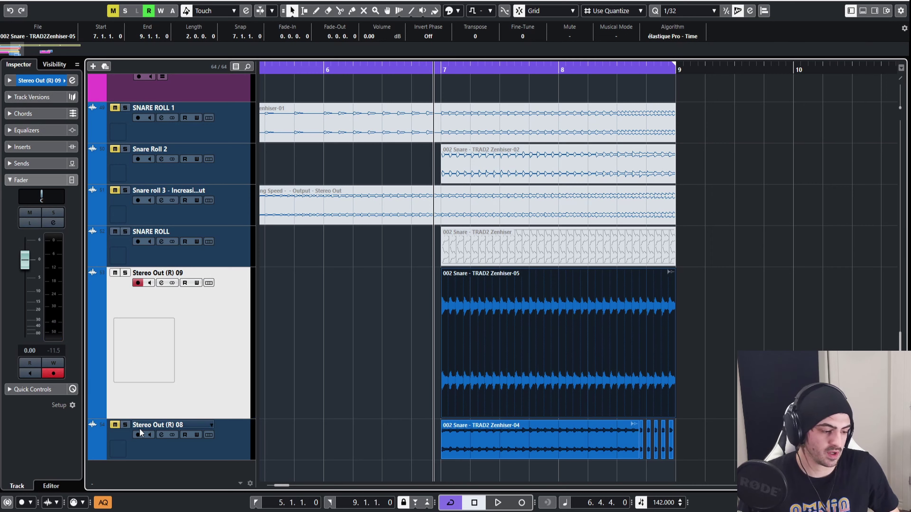
# Unmute Stereo Out (R) 08, mute Stereo Out (R) 09, and select track 08.
pyautogui.click(115, 424)
pyautogui.click(115, 273)
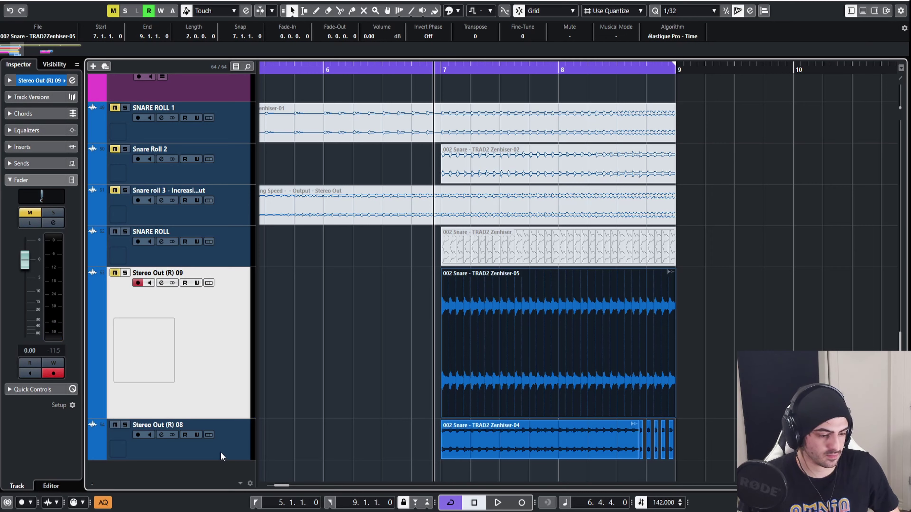
pyautogui.click(220, 450)
pyautogui.scroll(4, 671, 359)
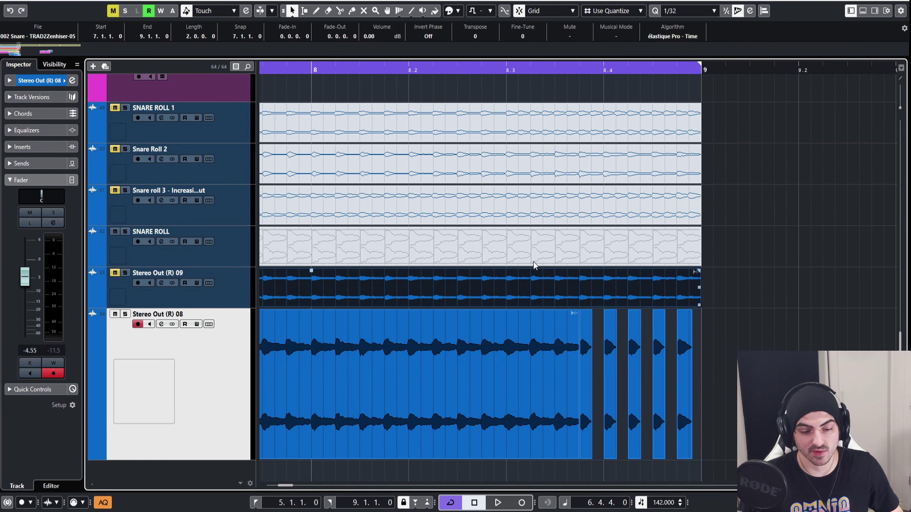
# Select the long Zenhiser-04 event and solo the Stereo Out (R) 08 track.
pyautogui.click(528, 423)
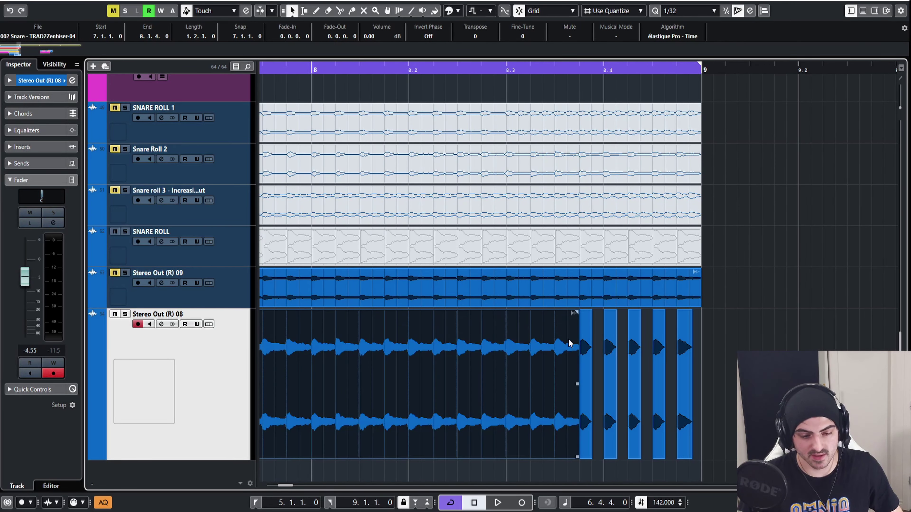
pyautogui.scroll(15, 569, 339)
pyautogui.scroll(-3, 571, 233)
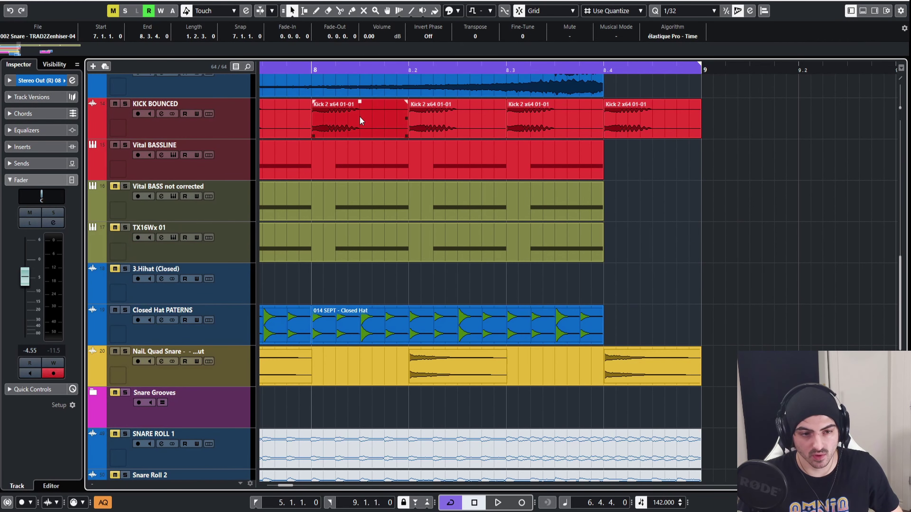
pyautogui.scroll(-12, 431, 233)
pyautogui.keyDown('ctrl'); pyautogui.scroll(-6, 549, 359); pyautogui.keyUp('ctrl')
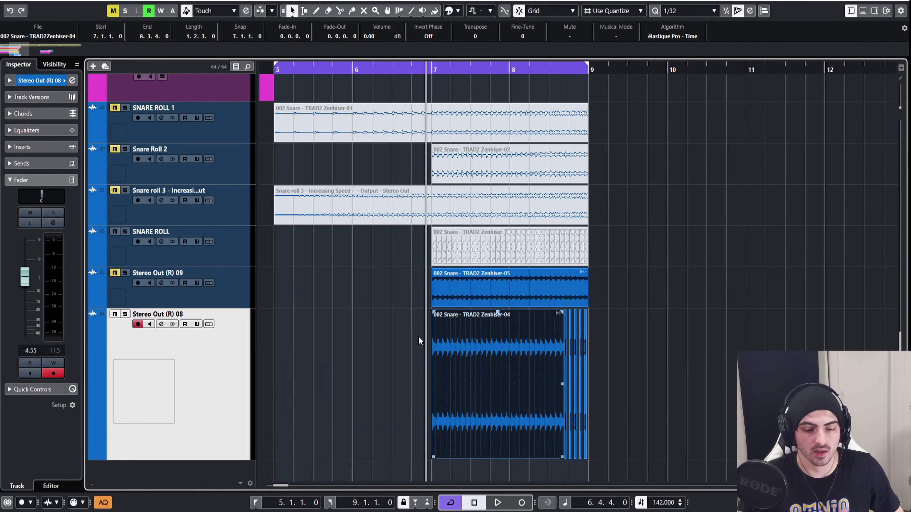
pyautogui.click(125, 314)
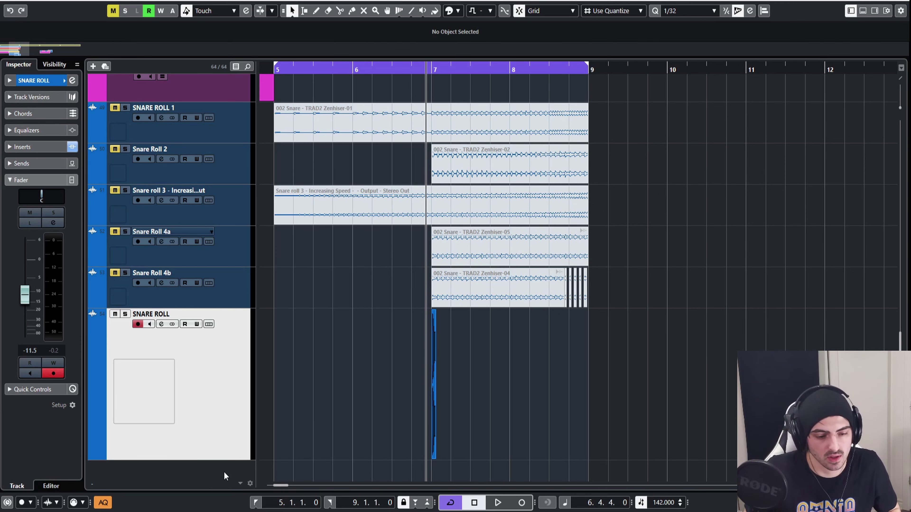
# Select the single snare hit, duplicate it once, and set the quantize grid to 1/16.
pyautogui.moveTo(494, 389); pyautogui.dragTo(359, 349)
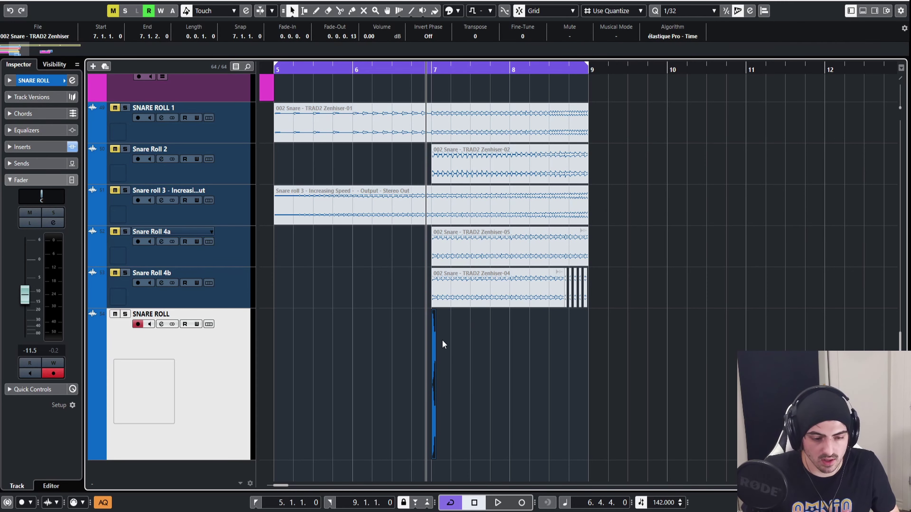
pyautogui.hotkey('ctrl', 'd')
pyautogui.scroll(3, 445, 347)
pyautogui.moveTo(447, 350); pyautogui.dragTo(399, 347)
pyautogui.scroll(3, 416, 350)
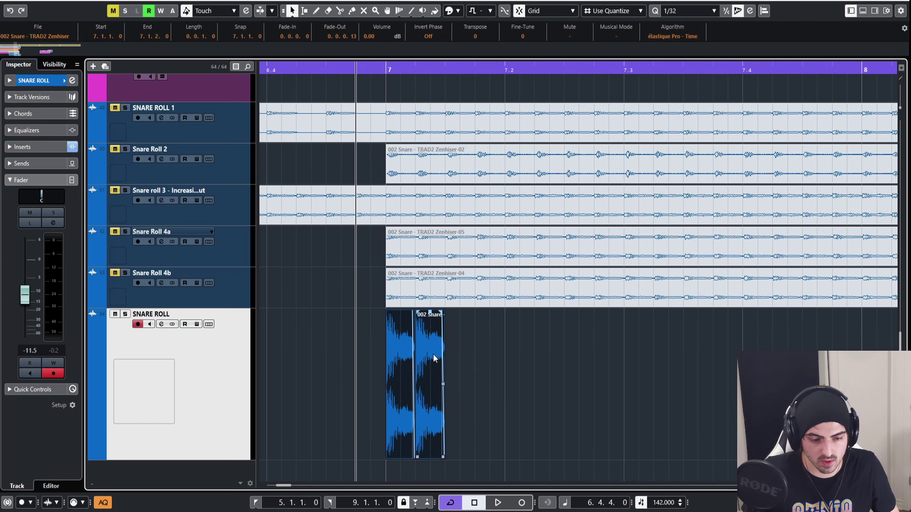
pyautogui.scroll(3, 433, 358)
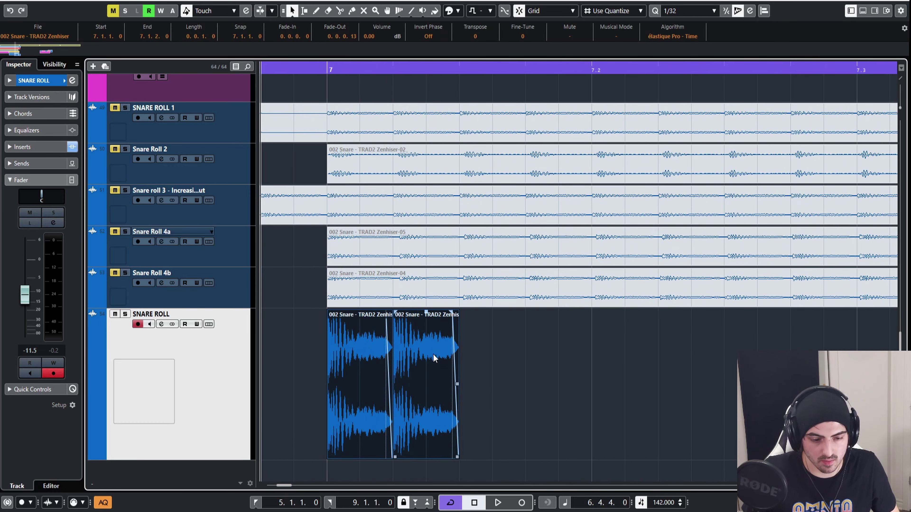
pyautogui.click(680, 13)
pyautogui.click(697, 70)
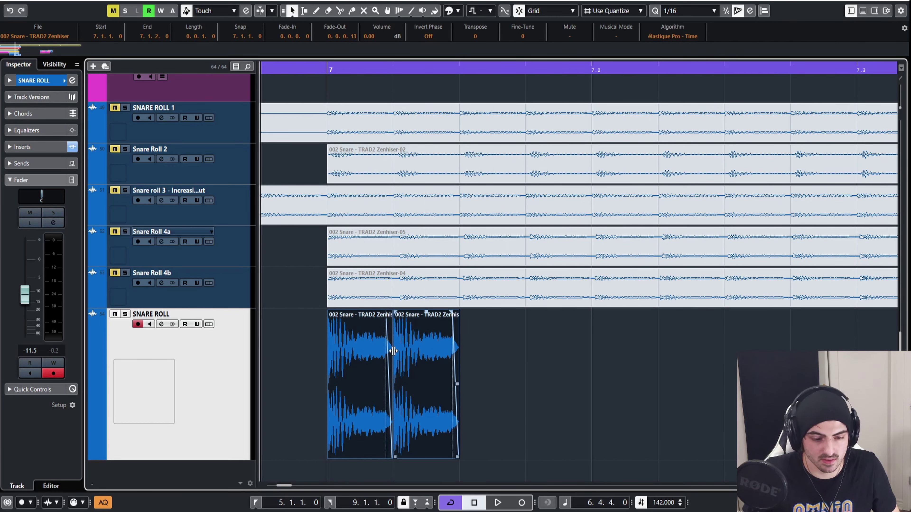
# Duplicate the hits through the end of bar 14 and glue them into one event.
pyautogui.scroll(-8, 494, 434)
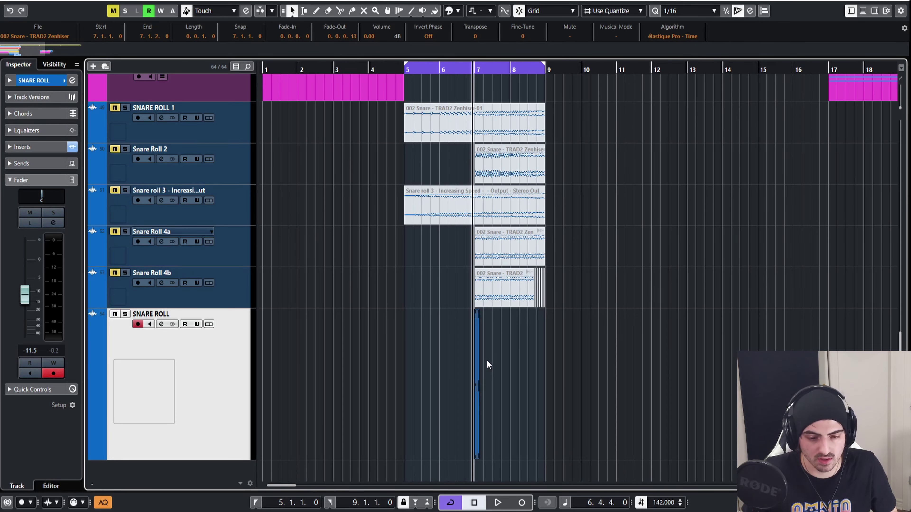
pyautogui.hotkey('ctrl', 'd')
pyautogui.hotkey('ctrl', 'd')
pyautogui.hotkey('ctrl', 'd')
pyautogui.hotkey('ctrl', 'd')
pyautogui.hotkey('ctrl', 'd')
pyautogui.hotkey('ctrl', 'd')
pyautogui.hotkey('ctrl', 'd')
pyautogui.hotkey('ctrl', 'd')
pyautogui.hotkey('ctrl', 'd')
pyautogui.hotkey('ctrl', 'd')
pyautogui.hotkey('ctrl', 'd')
pyautogui.hotkey('ctrl', 'd')
pyautogui.hotkey('ctrl', 'd')
pyautogui.hotkey('ctrl', 'd')
pyautogui.hotkey('ctrl', 'd')
pyautogui.hotkey('ctrl', 'd')
pyautogui.hotkey('ctrl', 'd')
pyautogui.hotkey('ctrl', 'd')
pyautogui.hotkey('ctrl', 'd')
pyautogui.hotkey('ctrl', 'd')
pyautogui.hotkey('ctrl', 'd')
pyautogui.hotkey('ctrl', 'd')
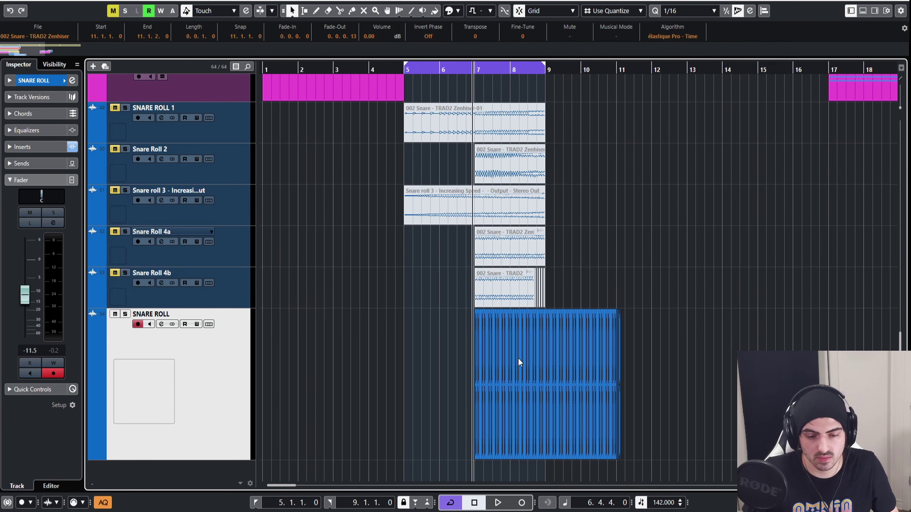
pyautogui.hotkey('ctrl', 'd')
pyautogui.hotkey('ctrl', 'd')
pyautogui.hotkey('ctrl', 'd')
pyautogui.hotkey('ctrl', 'd')
pyautogui.hotkey('ctrl', 'd')
pyautogui.hotkey('ctrl', 'd')
pyautogui.hotkey('ctrl', 'd')
pyautogui.hotkey('ctrl', 'd')
pyautogui.hotkey('ctrl', 'd')
pyautogui.hotkey('ctrl', 'd')
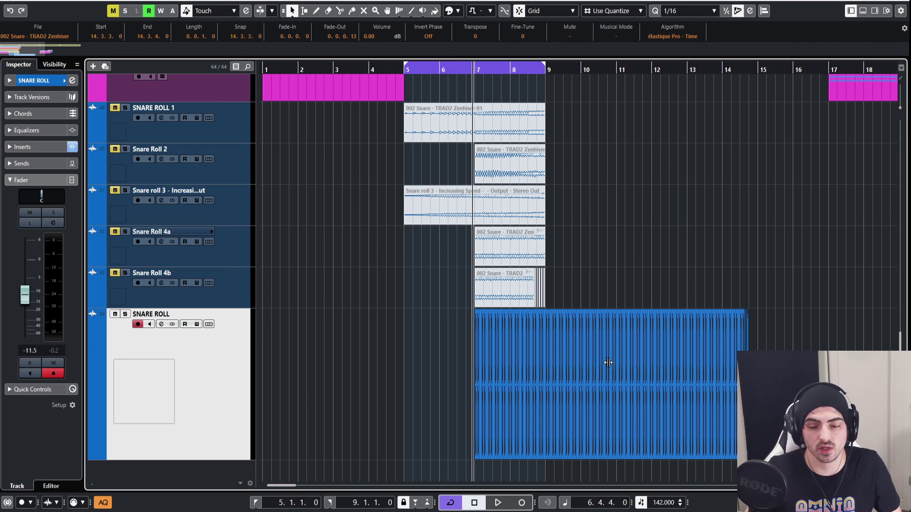
pyautogui.hotkey('ctrl', 'd')
pyautogui.hotkey('ctrl', 'd')
pyautogui.hotkey('ctrl', 'd')
pyautogui.hotkey('ctrl', 'd')
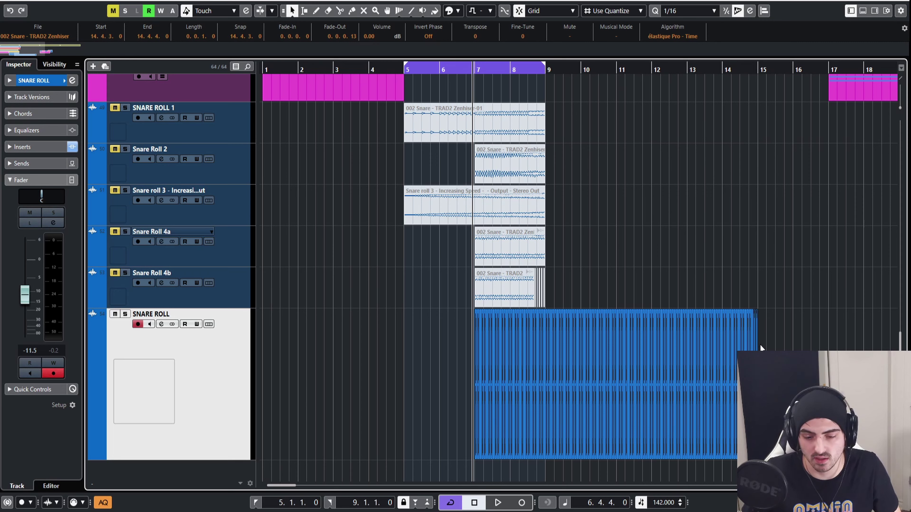
pyautogui.press('4')
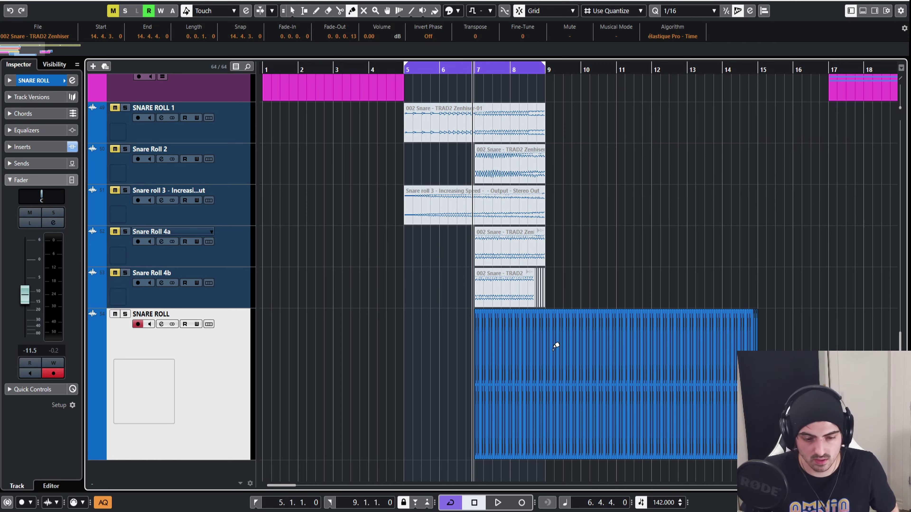
pyautogui.keyDown('alt'); pyautogui.click(478, 354); pyautogui.keyUp('alt')
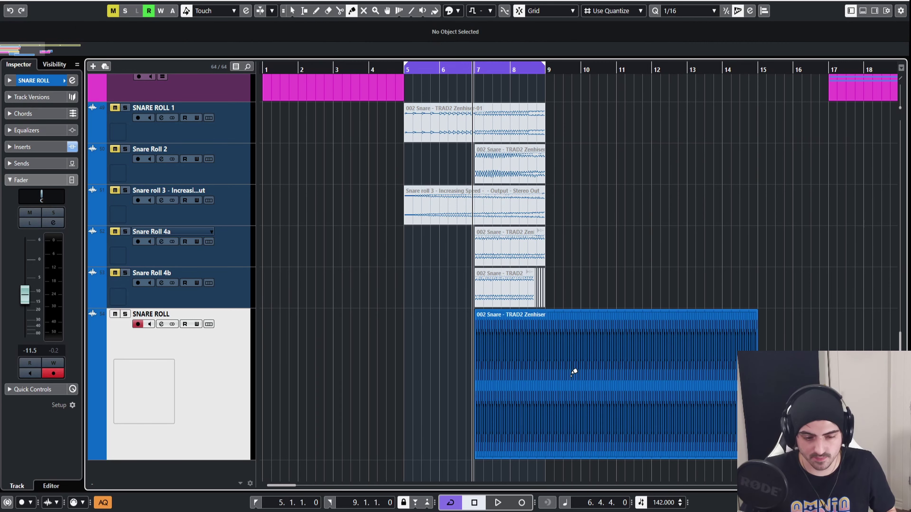
# Render the glued snare roll in place to a new track and open the rendered clip's context menu.
pyautogui.press('1')
pyautogui.click(534, 378)
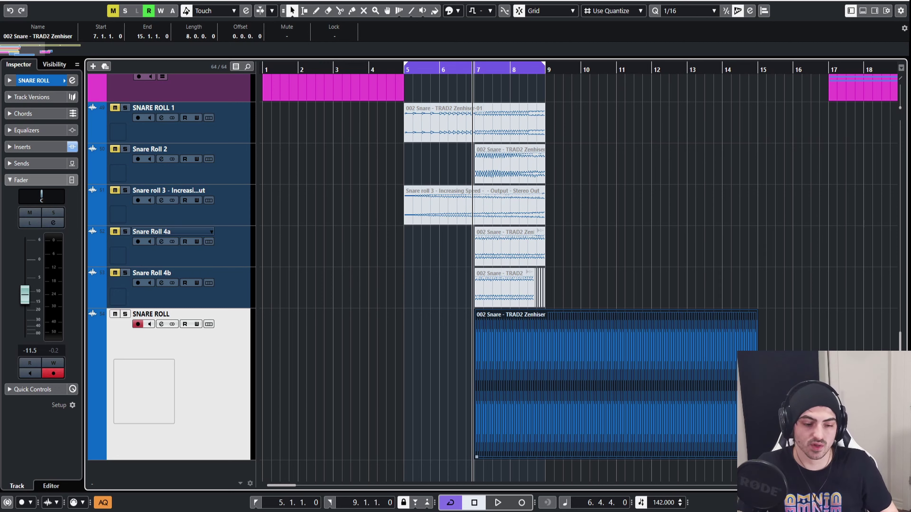
pyautogui.hotkey('ctrl', 'shift', 'r')
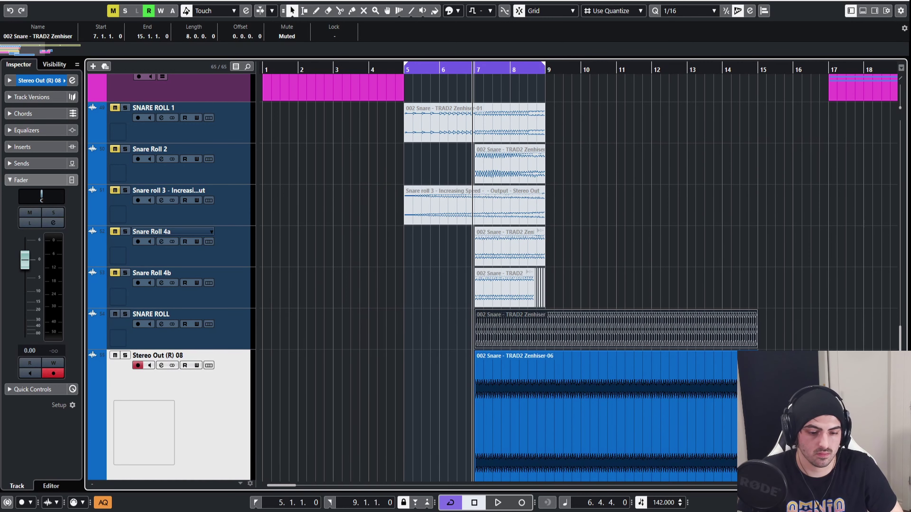
pyautogui.click(590, 392)
pyautogui.scroll(-1, 599, 369)
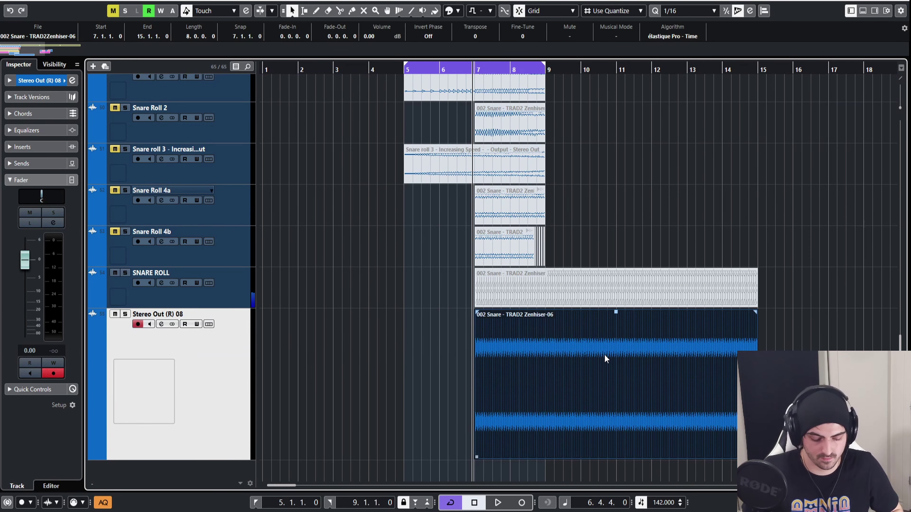
pyautogui.rightClick(578, 346)
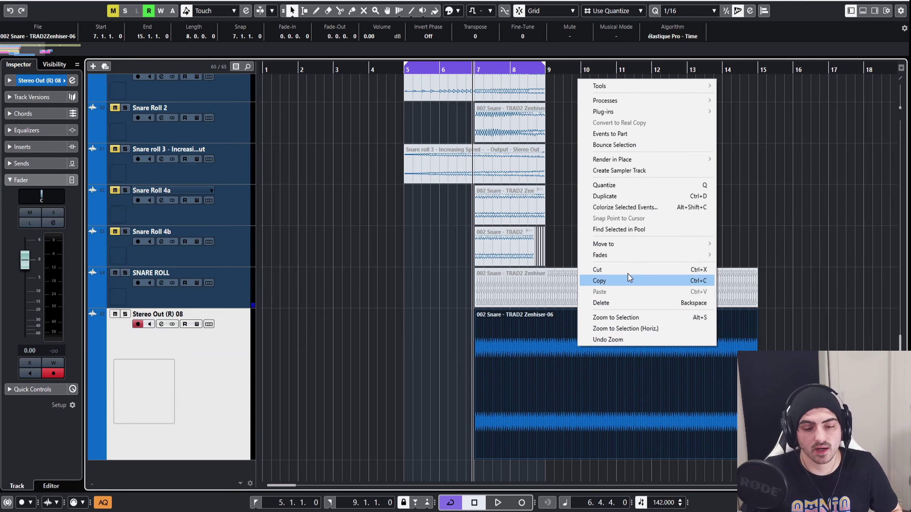
# Set up a rising Pitch Shift envelope with range 16 and Time Correction off.
pyautogui.moveTo(680, 102)
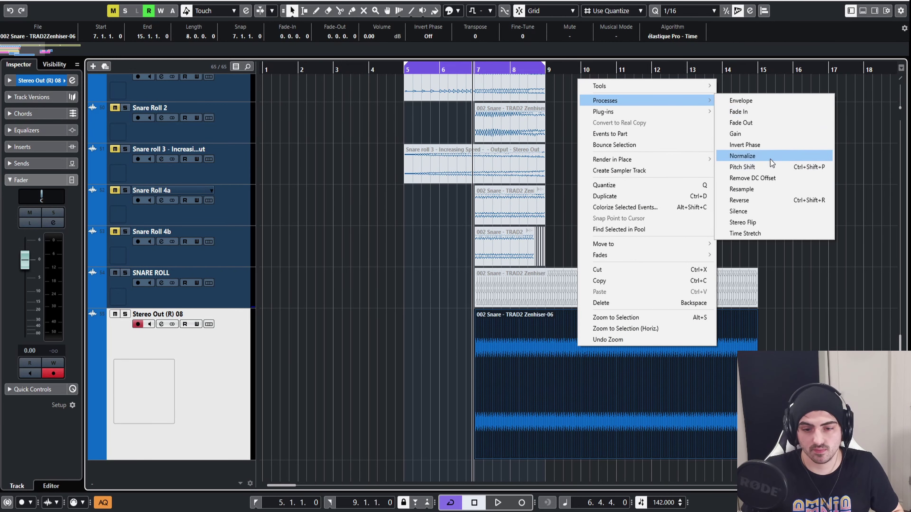
pyautogui.click(752, 168)
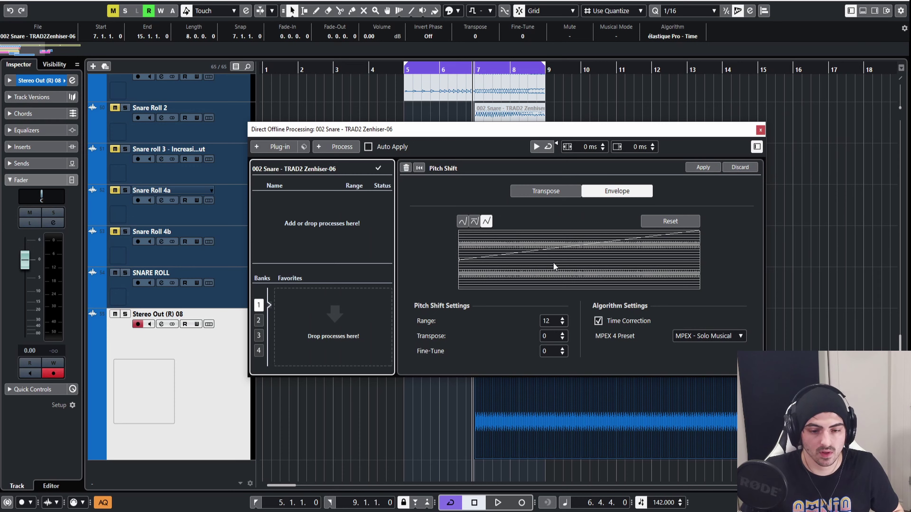
pyautogui.click(562, 318)
pyautogui.click(562, 318)
pyautogui.click(562, 318)
pyautogui.click(562, 319)
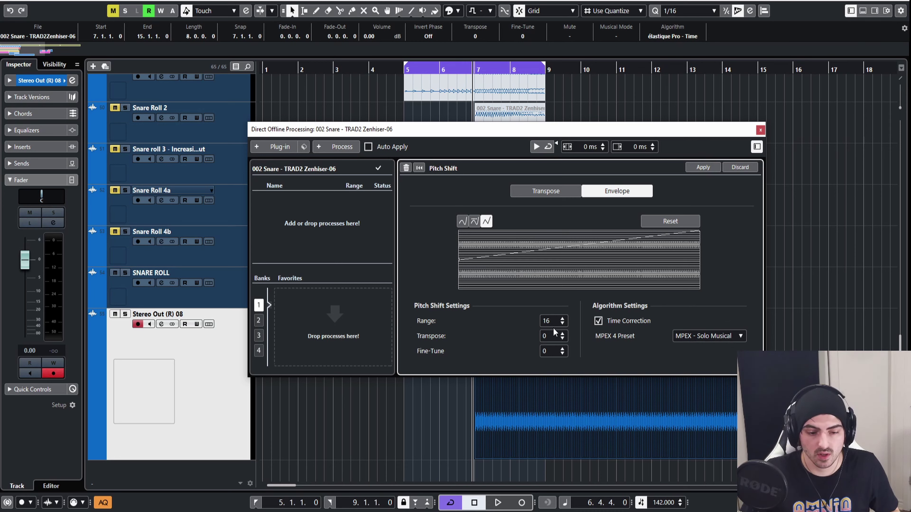
pyautogui.click(598, 321)
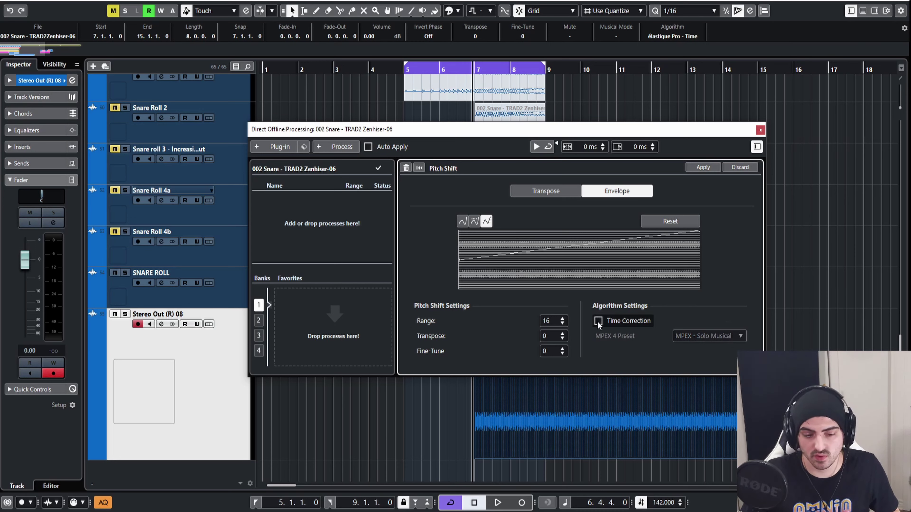
# Apply the pitch shift four times to the rendered snare clip.
pyautogui.click(699, 168)
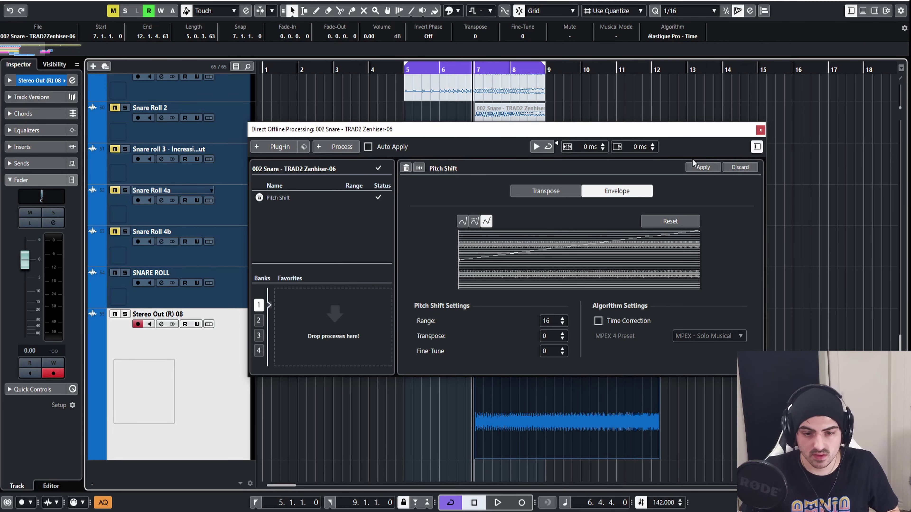
pyautogui.click(704, 168)
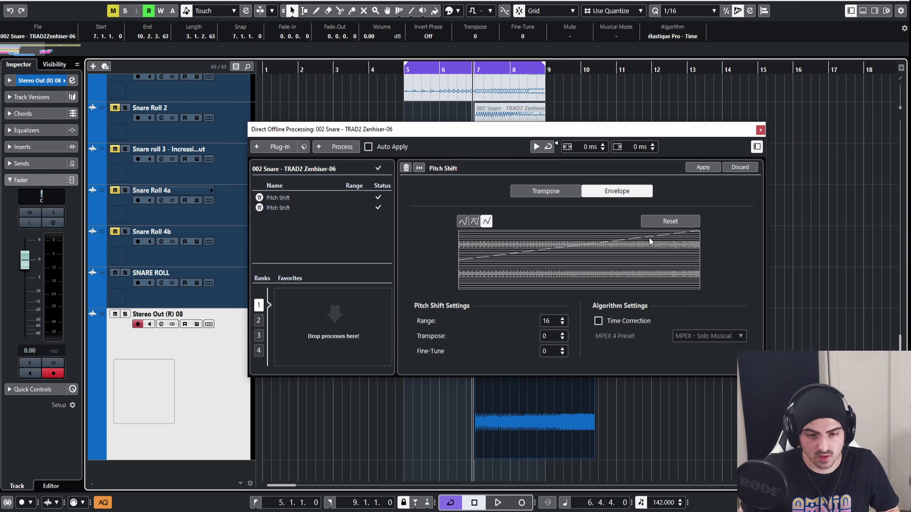
pyautogui.click(707, 170)
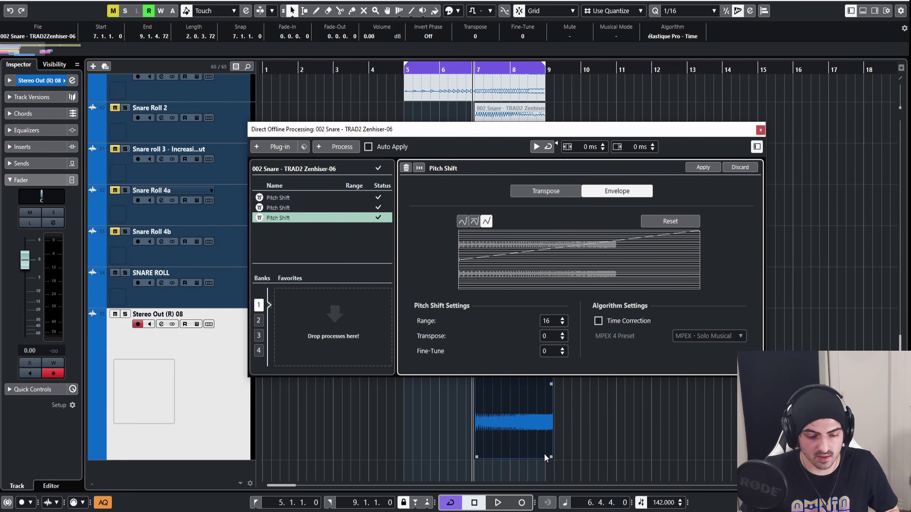
pyautogui.click(499, 417)
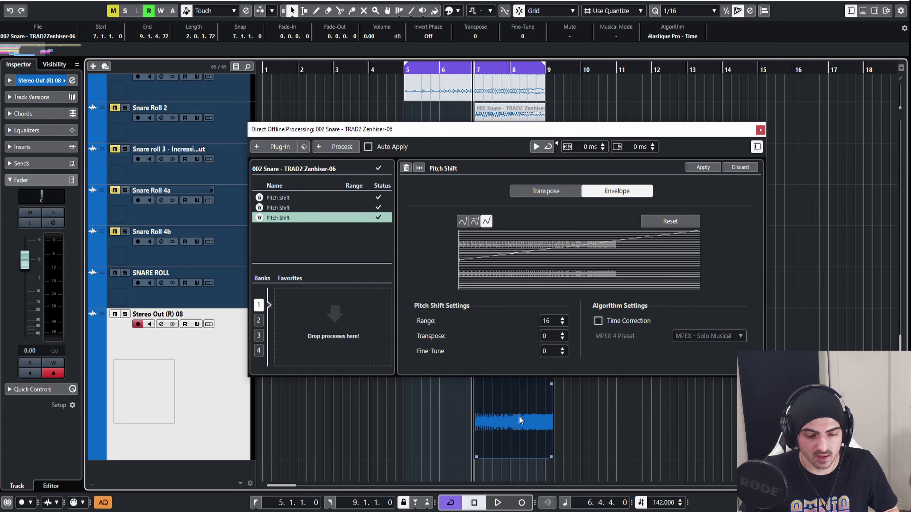
pyautogui.click(707, 167)
# Close the offline processing window and select the shortened snare clip.
pyautogui.click(587, 433)
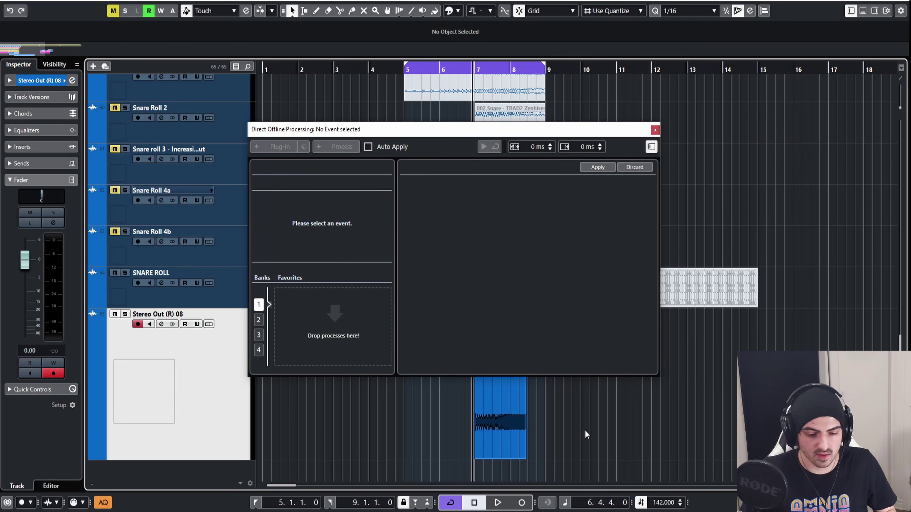
pyautogui.click(655, 131)
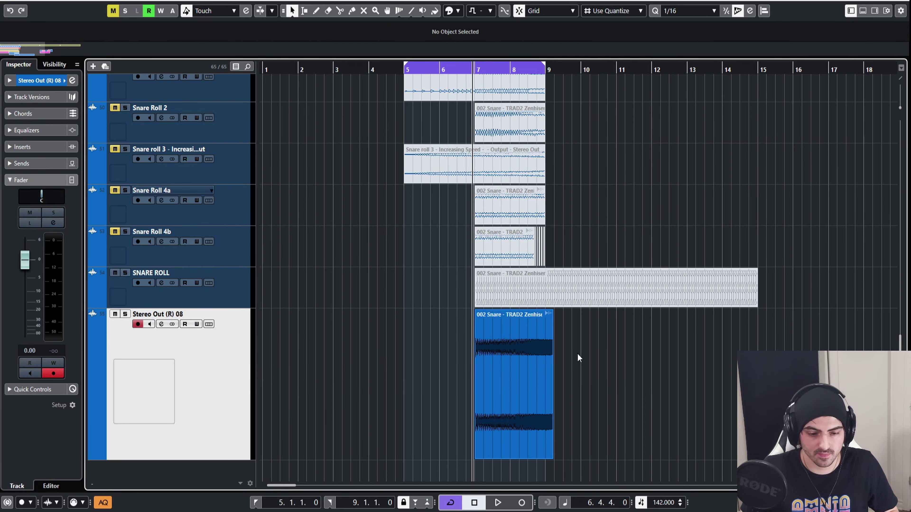
pyautogui.scroll(6, 545, 341)
pyautogui.click(553, 395)
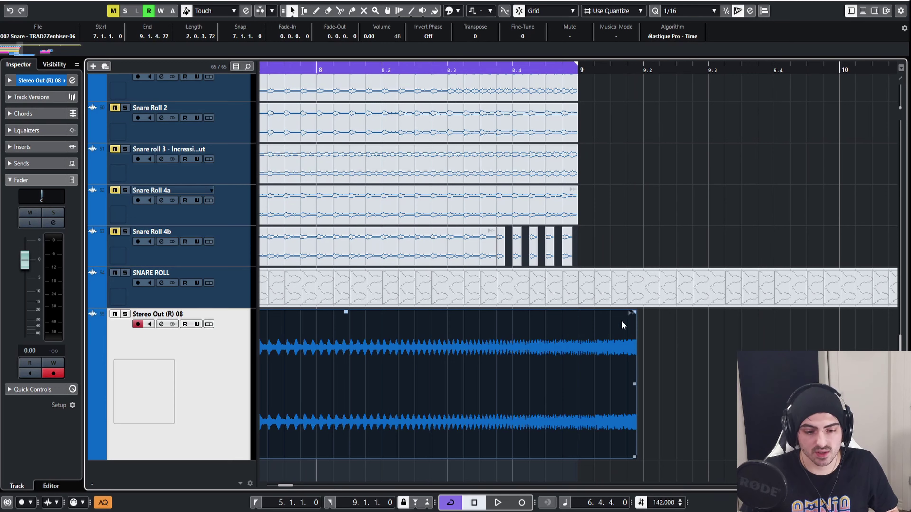
# Time-stretch the snare clip so it ends at bar 9.
pyautogui.rightClick(657, 345)
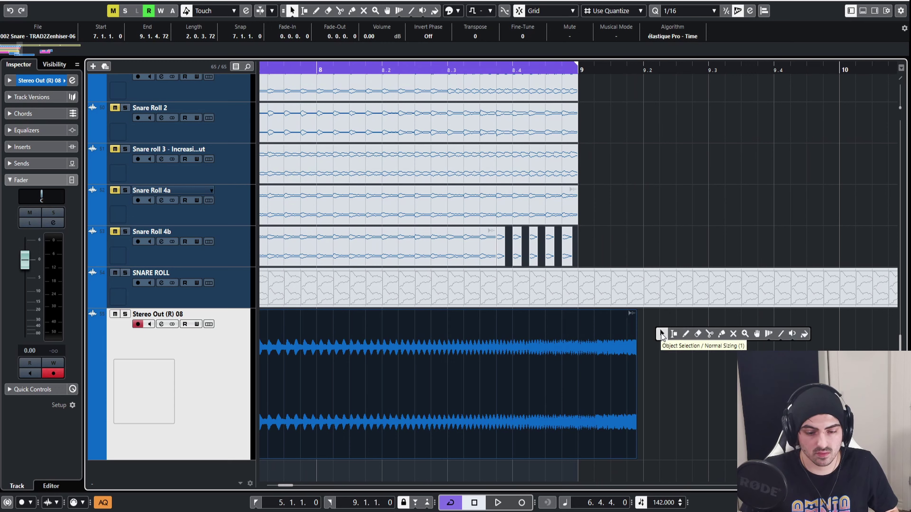
pyautogui.click(661, 333)
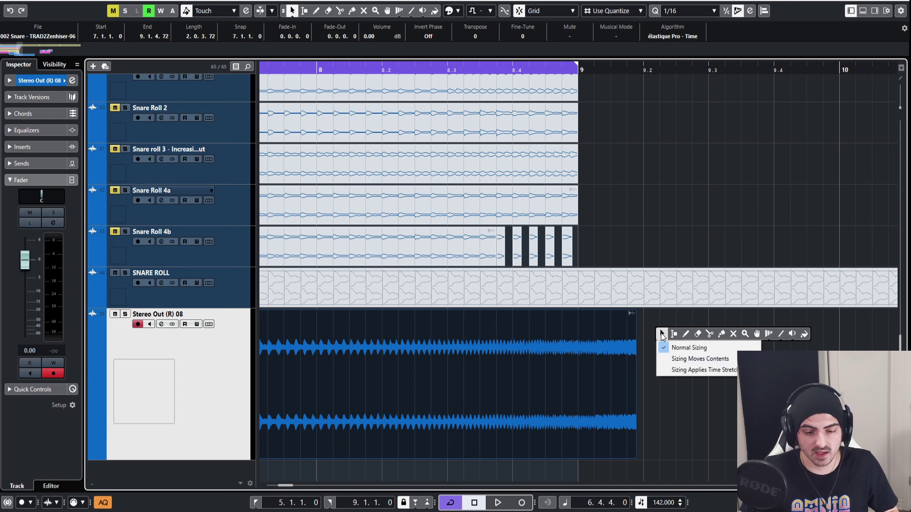
pyautogui.click(647, 342)
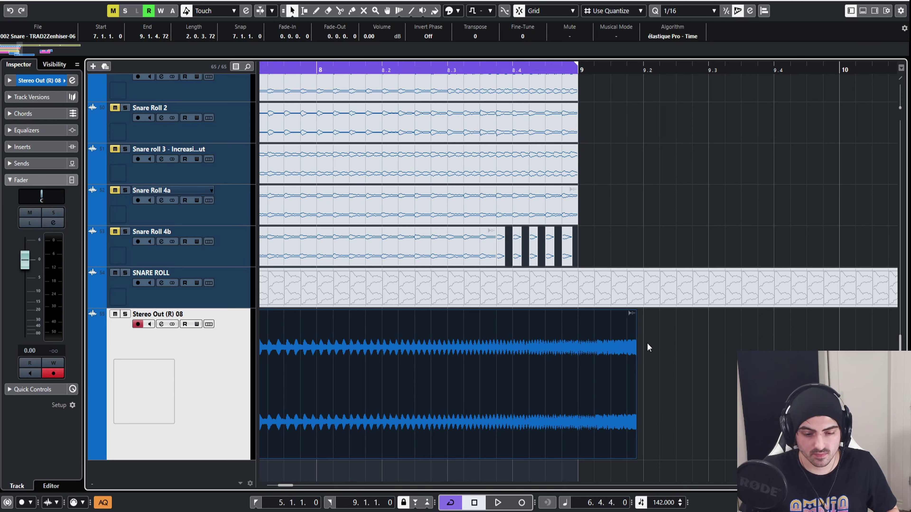
pyautogui.rightClick(673, 351)
pyautogui.click(673, 351)
pyautogui.click(699, 385)
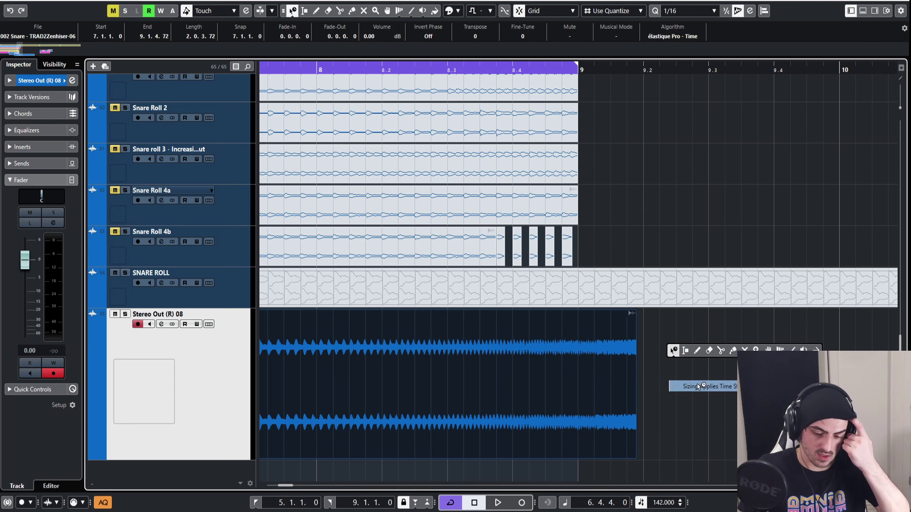
pyautogui.moveTo(634, 458); pyautogui.dragTo(577, 428)
# Restore normal sizing and stretch the fade-in across the whole Zenhiser-06 event.
pyautogui.rightClick(582, 375)
pyautogui.click(582, 374)
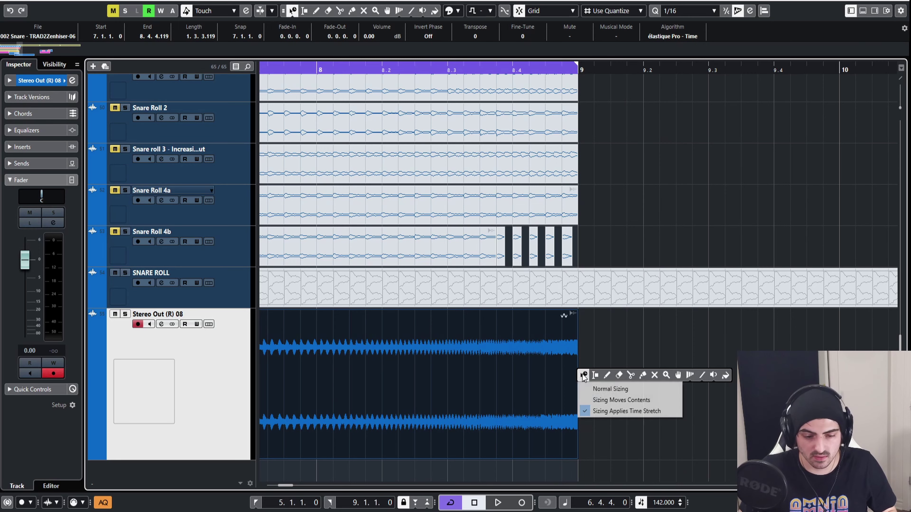
pyautogui.click(604, 389)
pyautogui.scroll(-6, 569, 323)
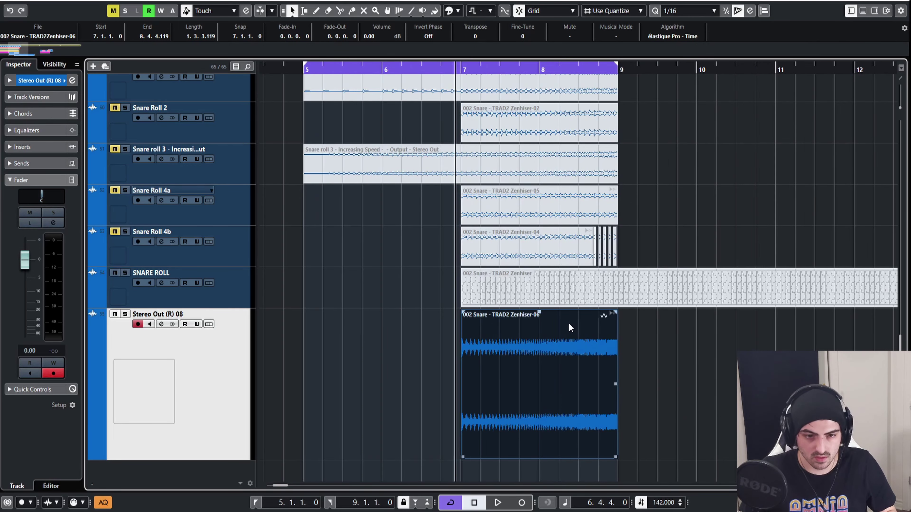
pyautogui.scroll(5, 522, 336)
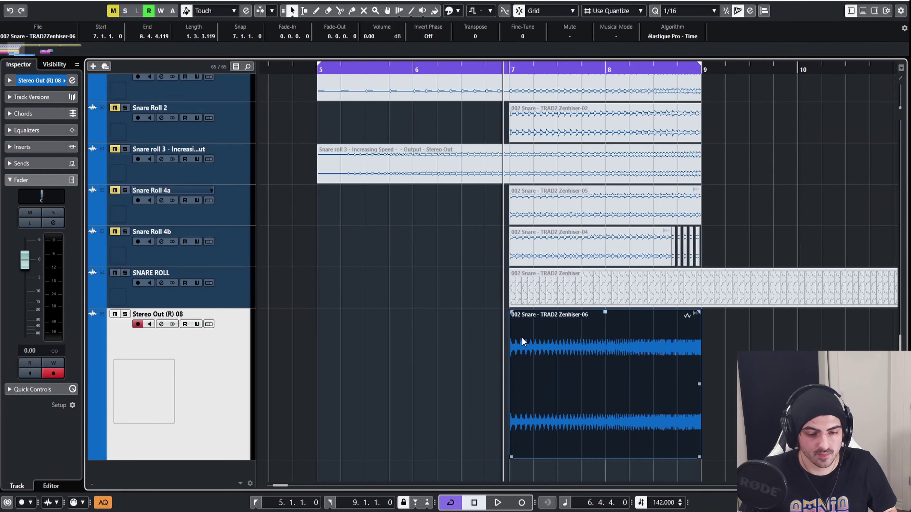
pyautogui.moveTo(509, 311); pyautogui.dragTo(738, 316)
# Solo the Stereo Out (R) 08 track and play back the faded roll.
pyautogui.click(393, 352)
pyautogui.press('s')
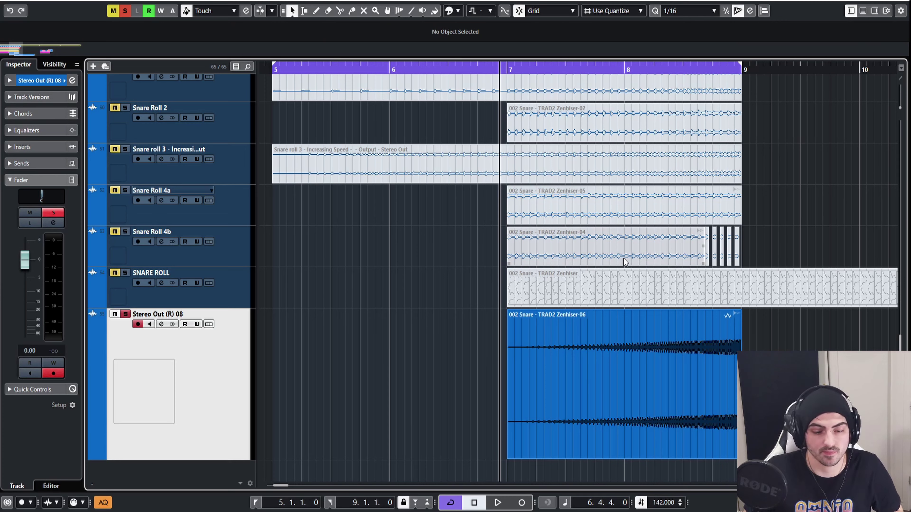
pyautogui.press('space')
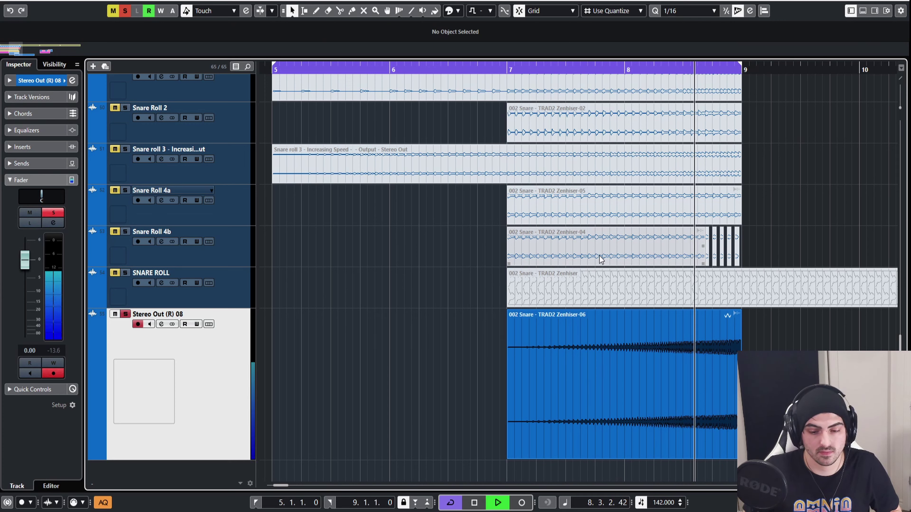
pyautogui.press('space')
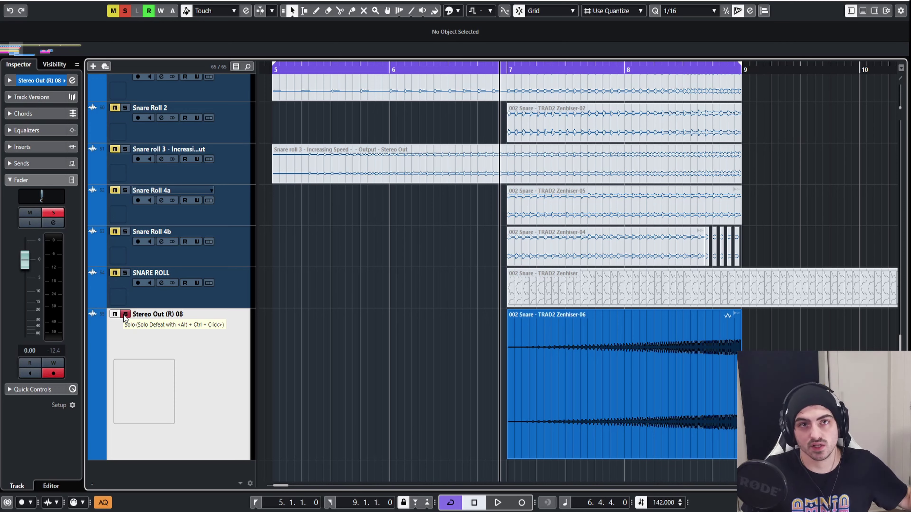
# Reselect the Zenhiser-06 event and zoom out to show the whole arrangement.
pyautogui.click(674, 337)
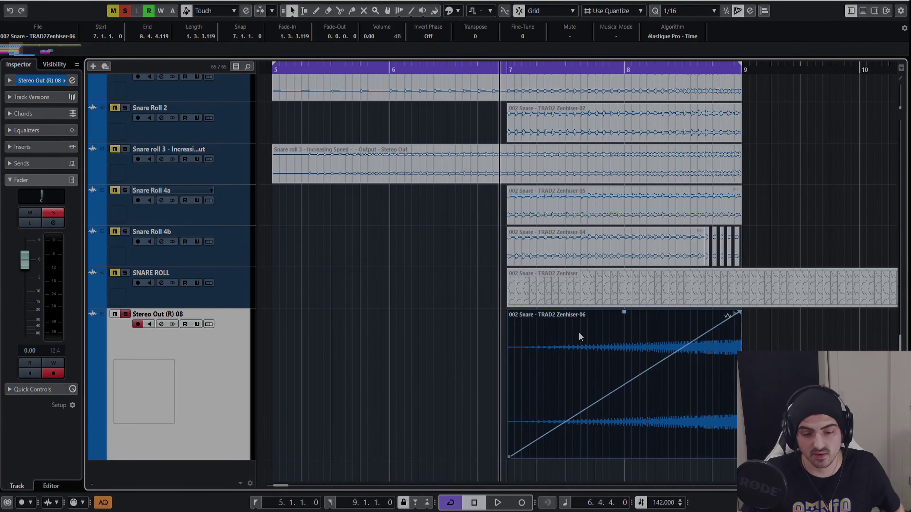
pyautogui.click(464, 339)
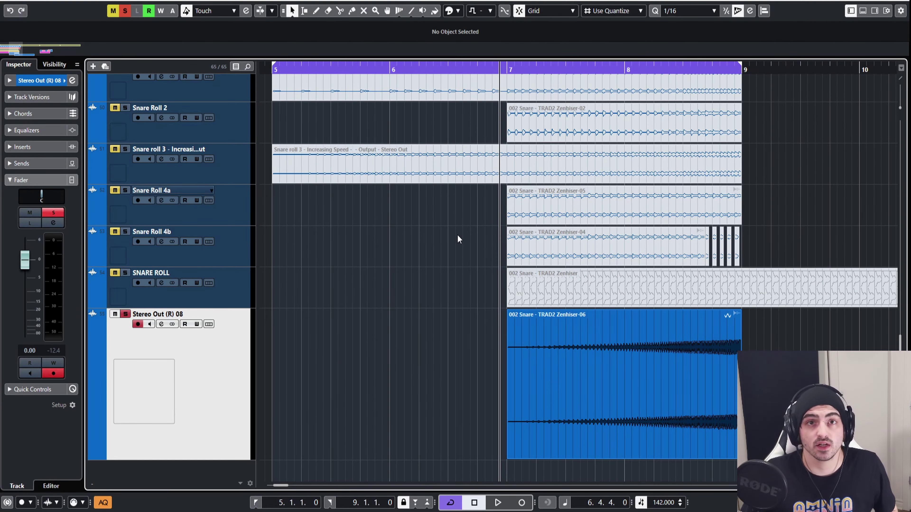
pyautogui.click(659, 360)
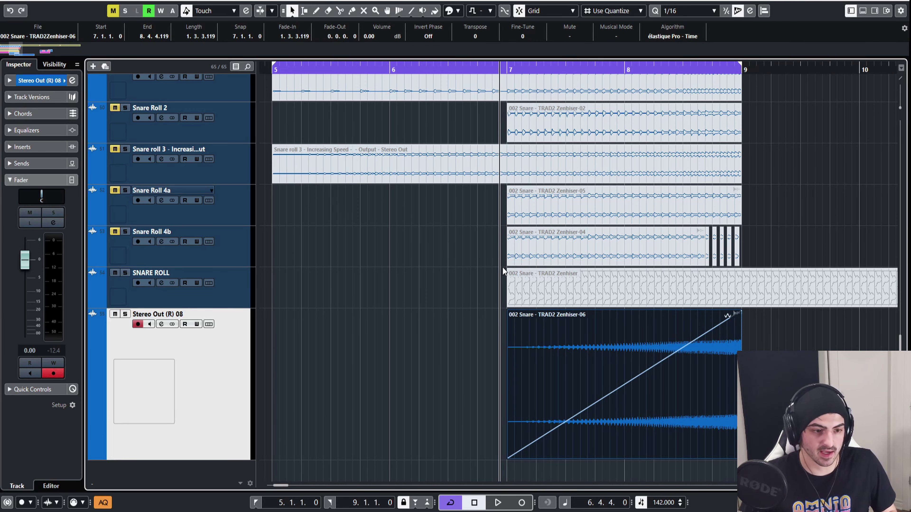
pyautogui.press('g')
pyautogui.press('g')
pyautogui.press('g')
pyautogui.press('g')
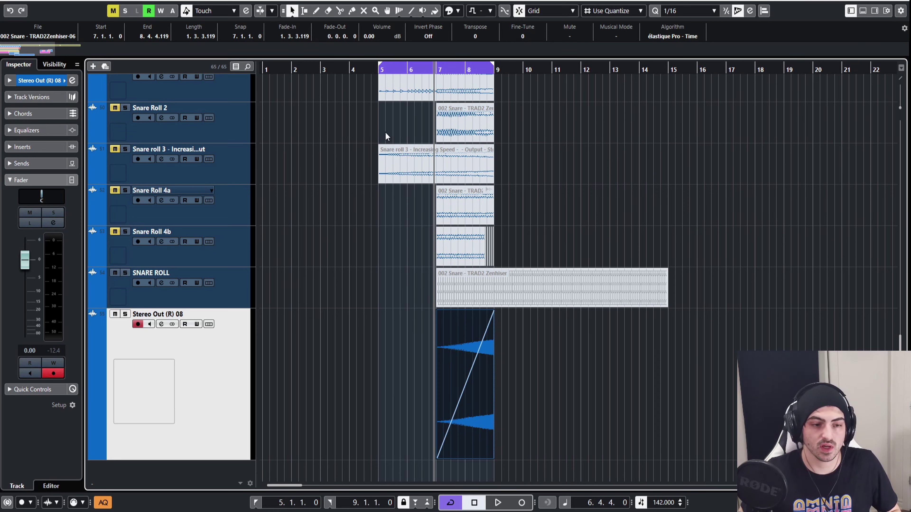
# Move the loop start to bar 1, stop playback, and mute the Zenhiser-06 event.
pyautogui.press('KP_1')
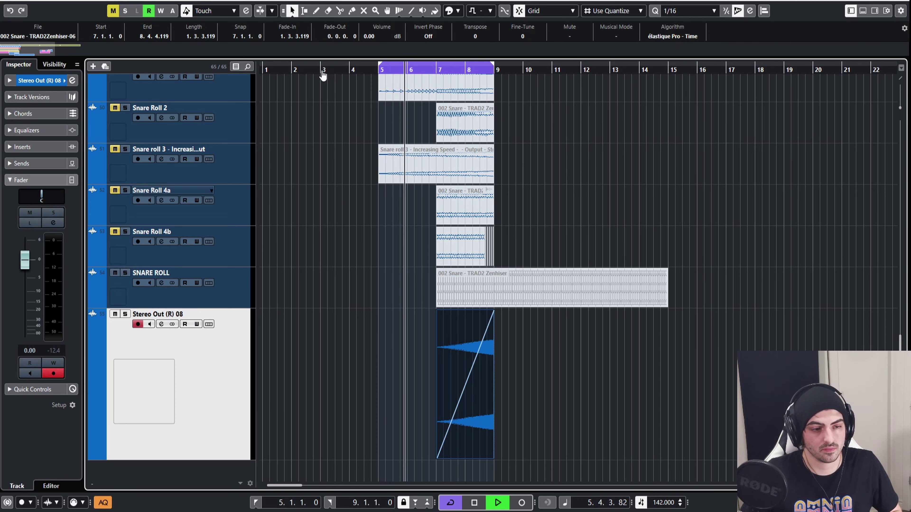
pyautogui.keyDown('ctrl'); pyautogui.click(272, 69); pyautogui.keyUp('ctrl')
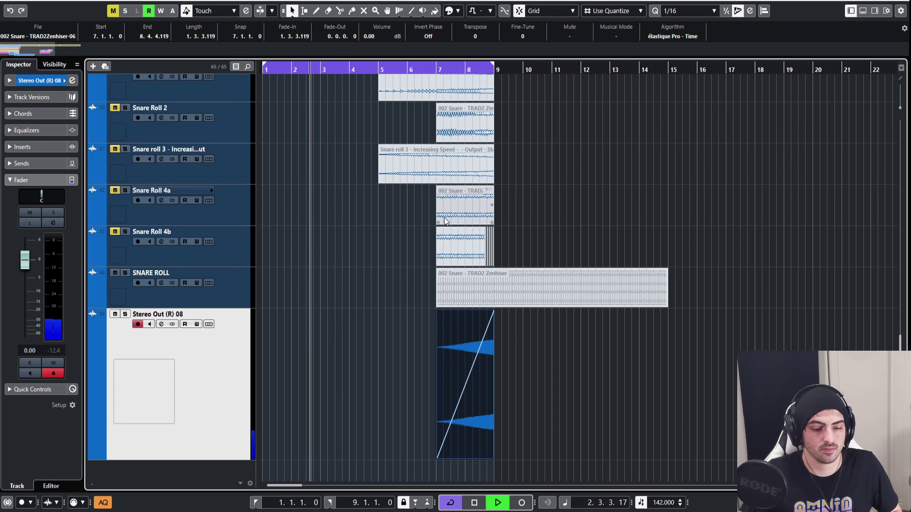
pyautogui.press('space')
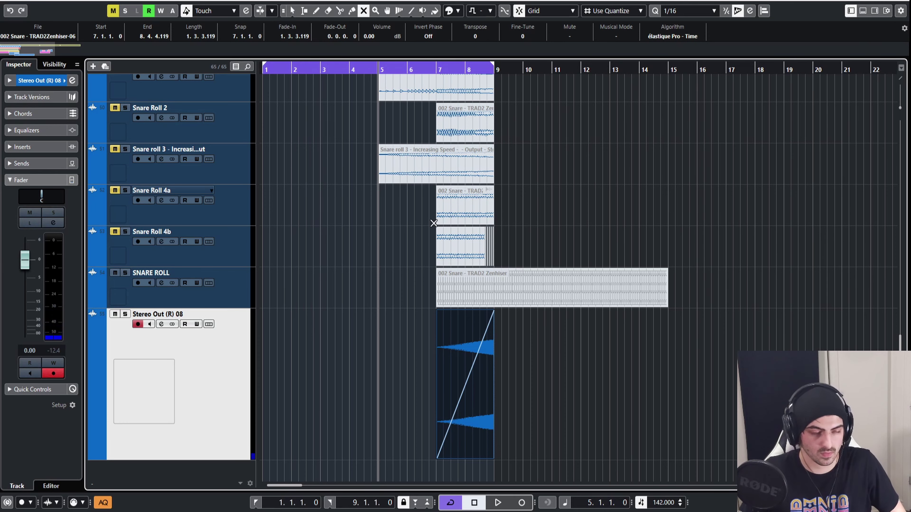
pyautogui.click(466, 337)
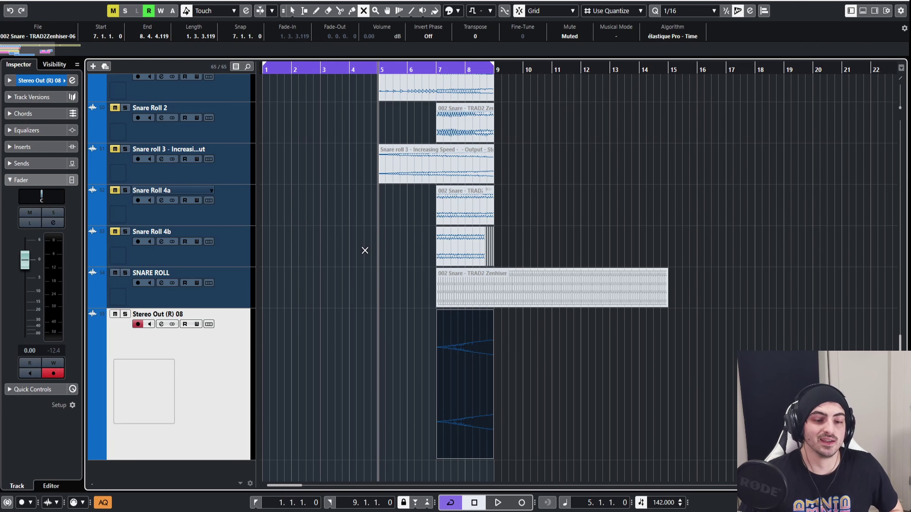
pyautogui.scroll(6, 365, 251)
# Unmute the SNARE ROLL 1 pattern and the snare roll tracks.
pyautogui.scroll(-6, 430, 240)
pyautogui.scroll(4, 484, 232)
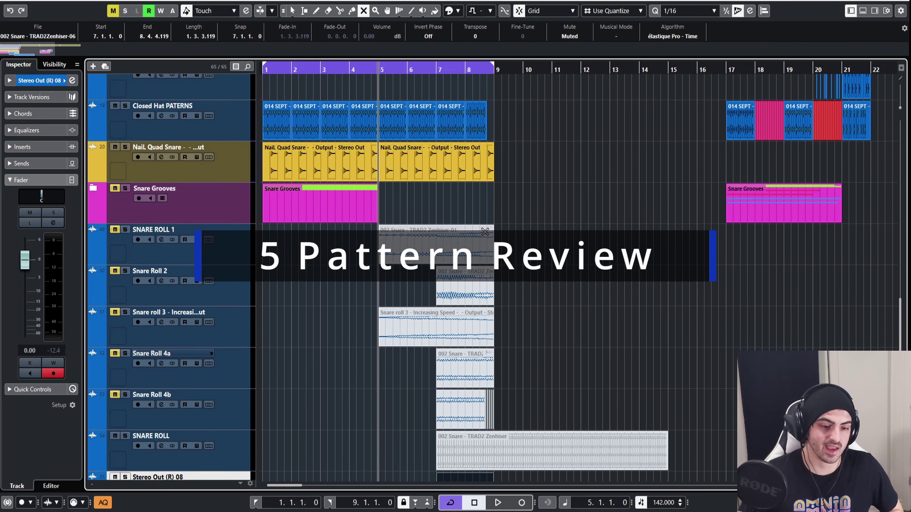
pyautogui.click(485, 232)
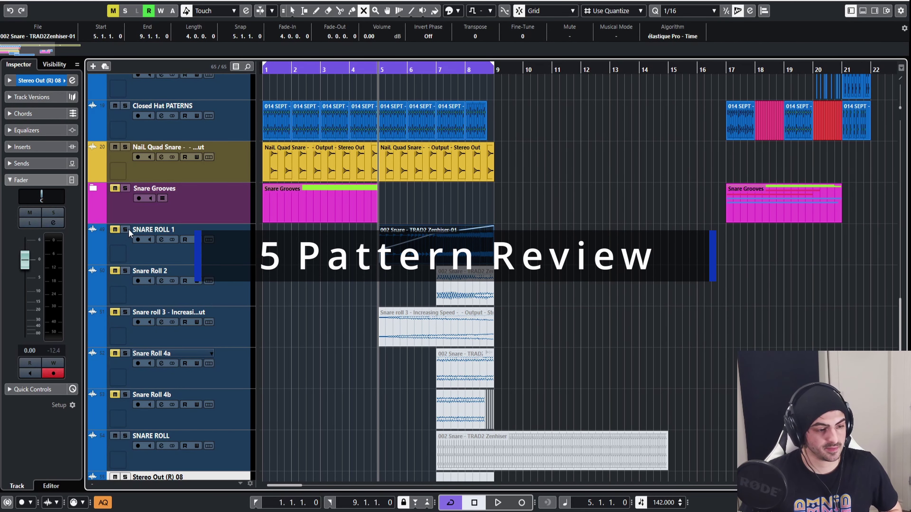
pyautogui.click(115, 313)
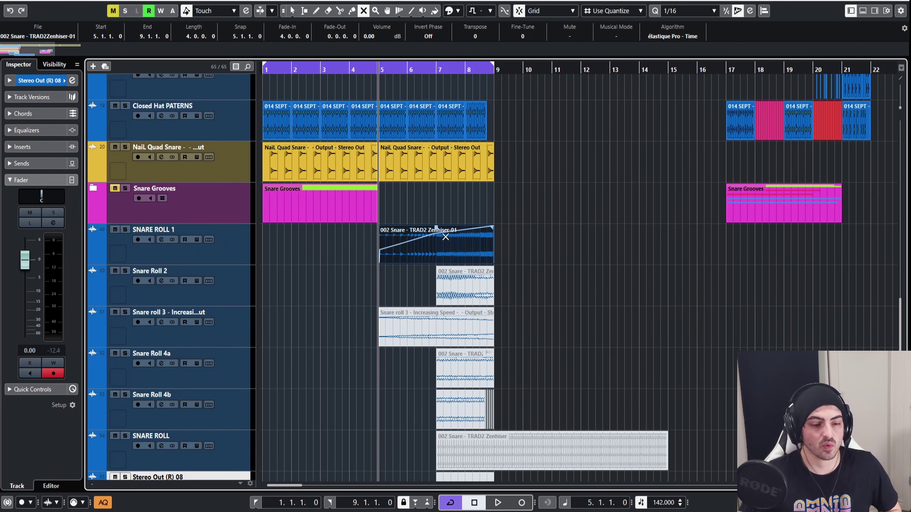
# Mute pattern 1, then unmute Snare Roll 2, then swap to Snare roll 3.
pyautogui.scroll(-4, 421, 243)
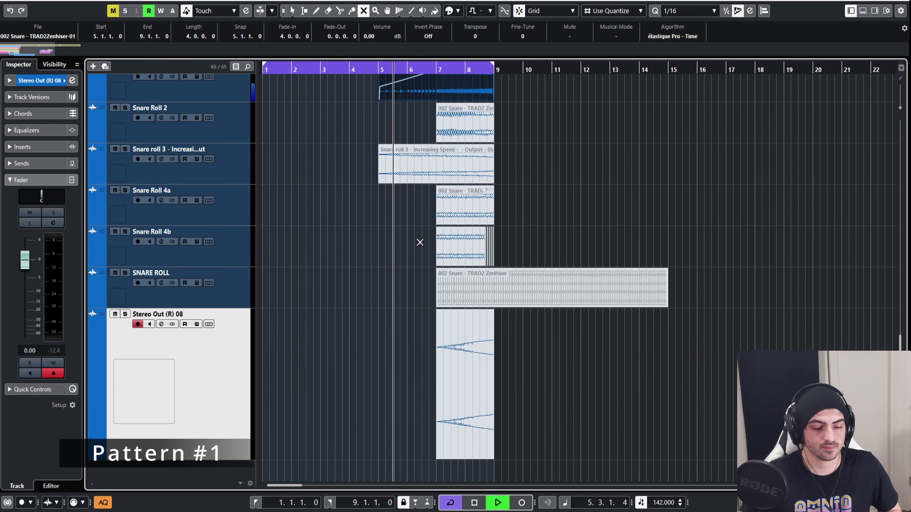
pyautogui.scroll(4, 419, 243)
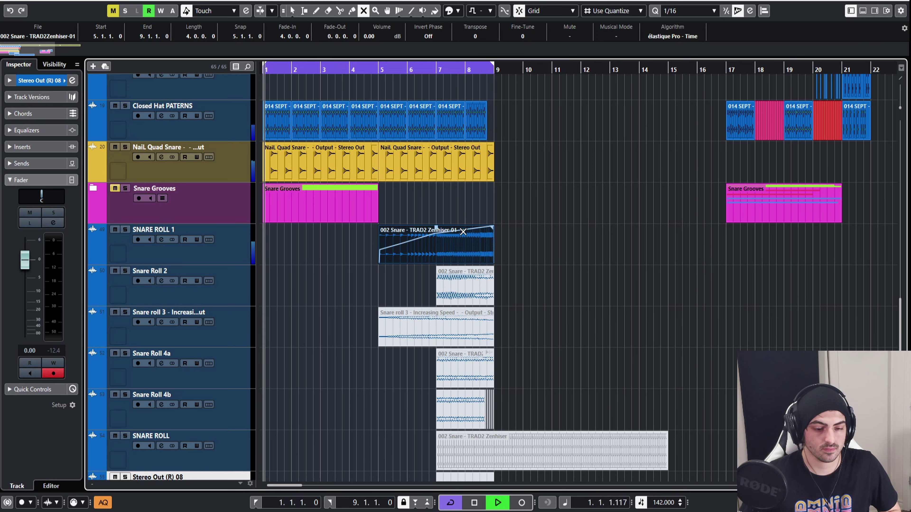
pyautogui.click(432, 244)
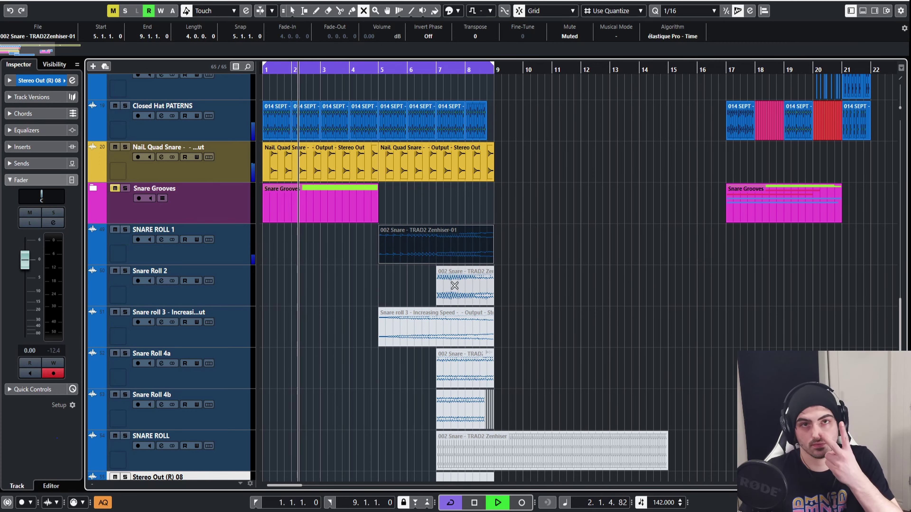
pyautogui.click(451, 290)
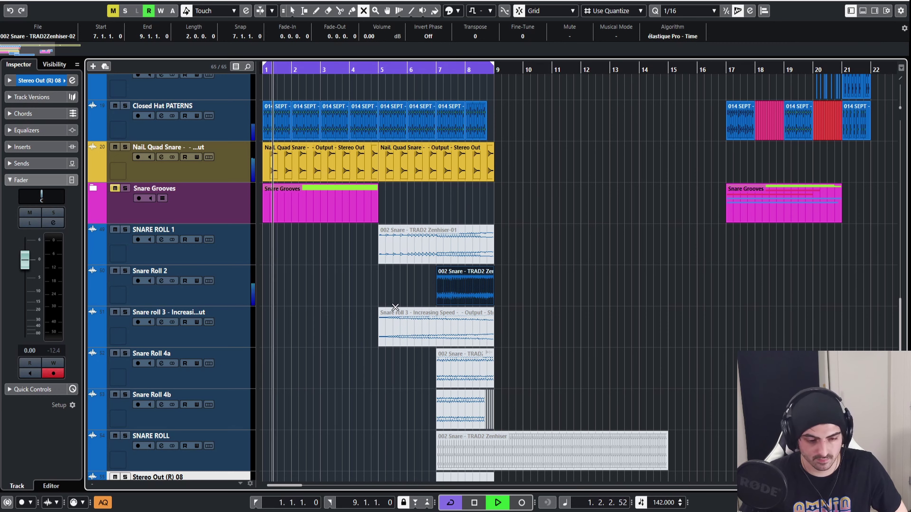
pyautogui.click(441, 320)
pyautogui.click(483, 284)
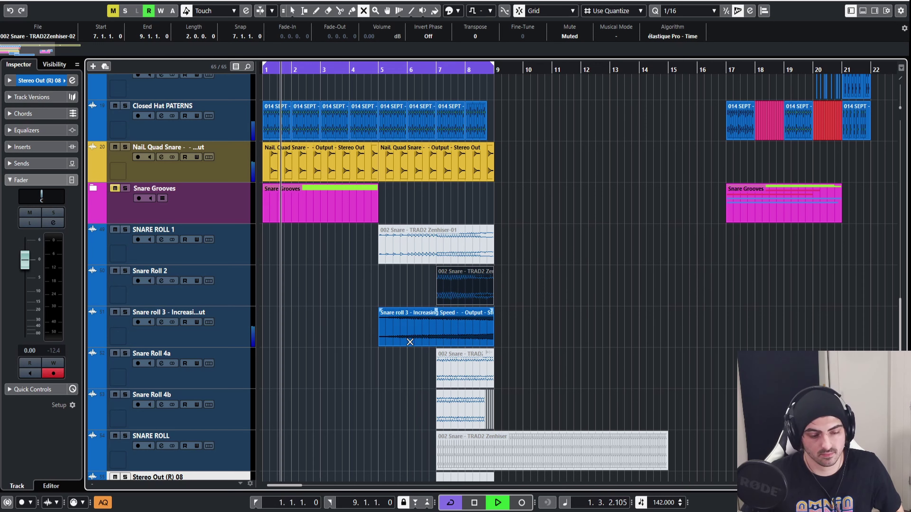
# Mute pattern 3 and unmute Snare Roll 4a.
pyautogui.moveTo(404, 335); pyautogui.dragTo(504, 363)
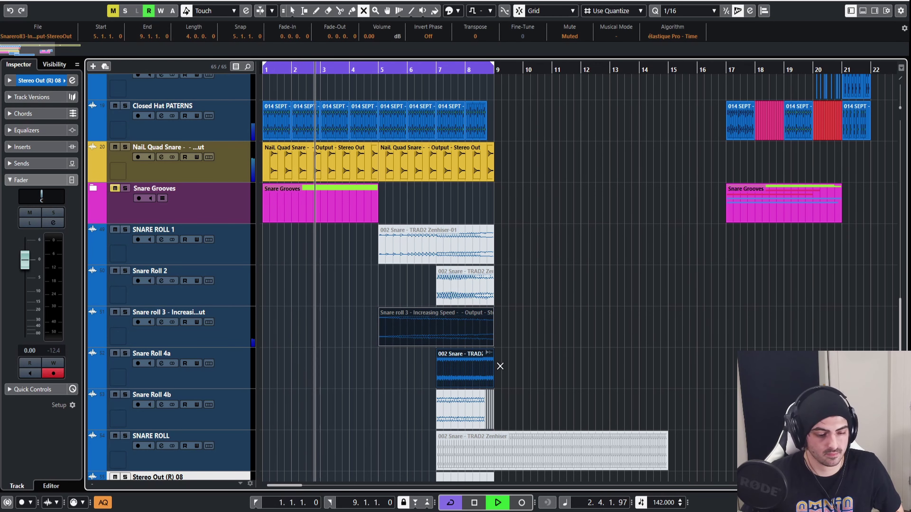
pyautogui.rightClick(527, 331)
pyautogui.click(526, 330)
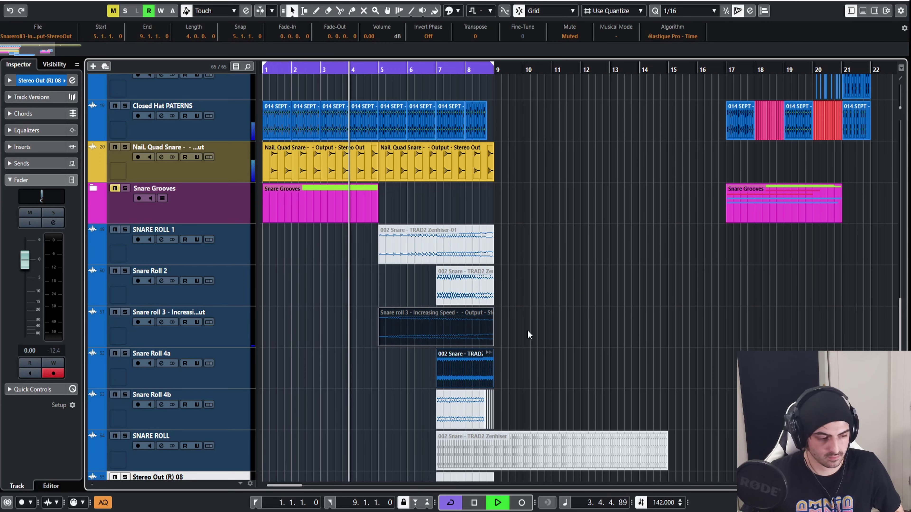
pyautogui.click(527, 330)
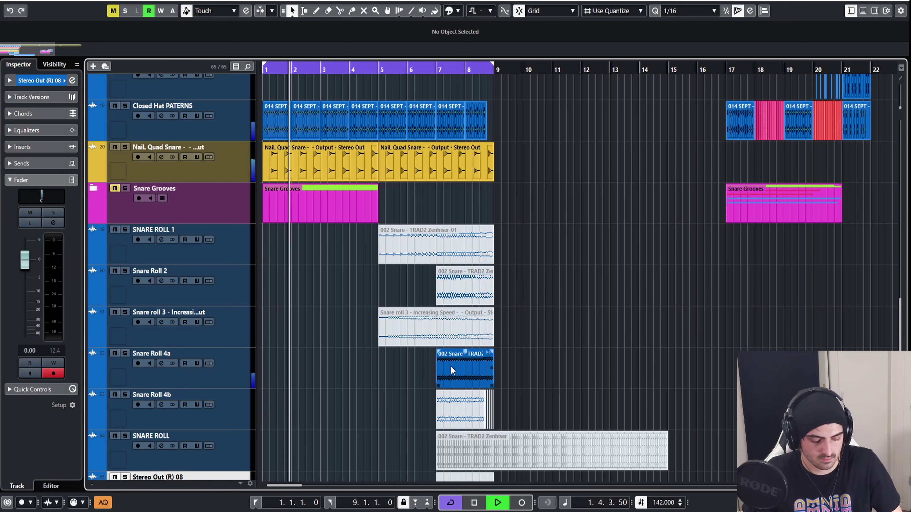
# Mute Snare Roll 4a and unmute Snare Roll 4b.
pyautogui.press('7')
pyautogui.moveTo(419, 372); pyautogui.dragTo(560, 408)
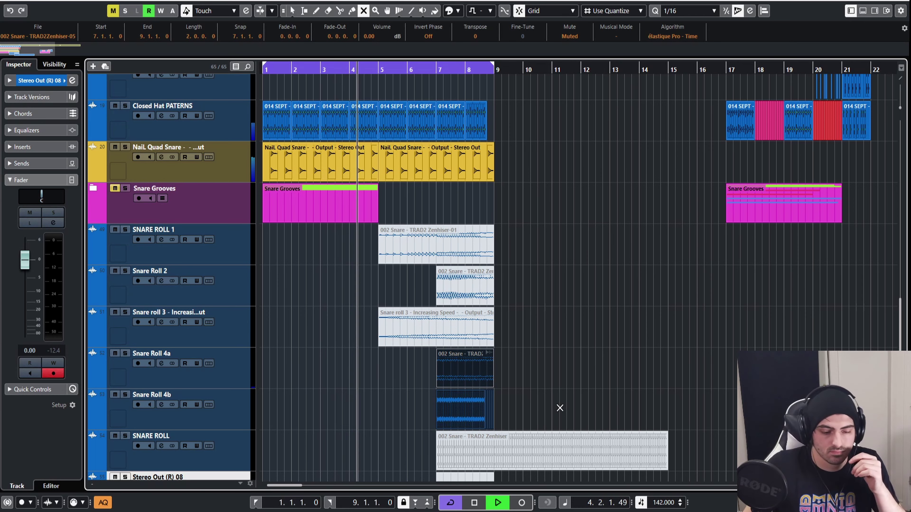
pyautogui.press('1')
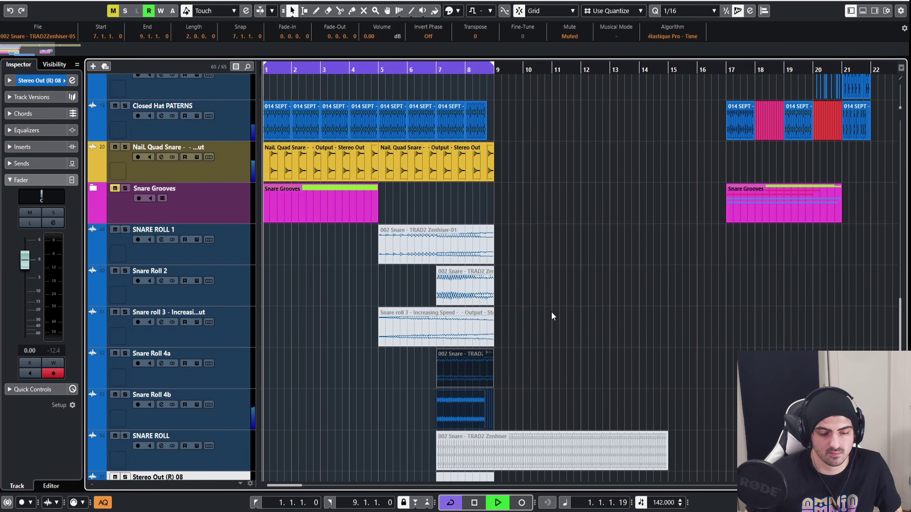
pyautogui.scroll(-2, 551, 311)
pyautogui.scroll(-2, 528, 325)
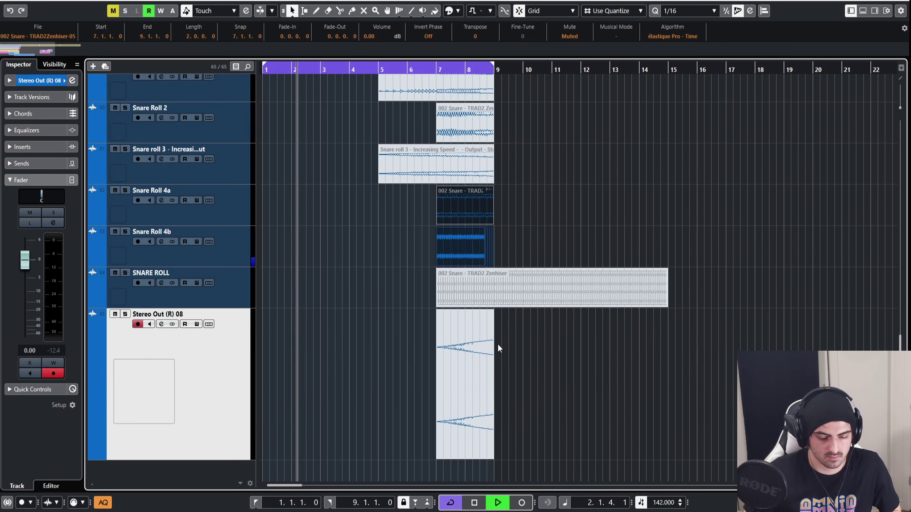
# Mute patterns 4a and 4b, unmute the Zenhiser-06 pattern 5, and stop playback.
pyautogui.press('7')
pyautogui.moveTo(409, 238); pyautogui.dragTo(533, 250)
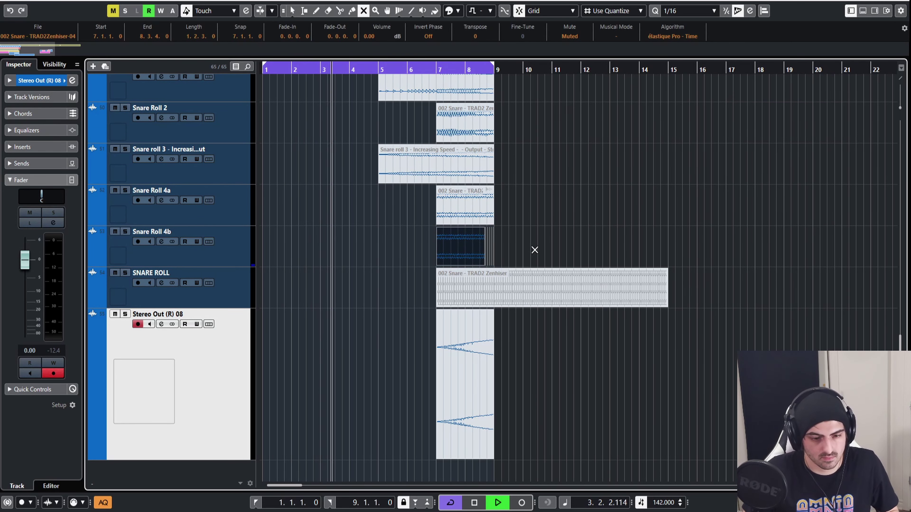
pyautogui.moveTo(362, 378); pyautogui.dragTo(533, 356)
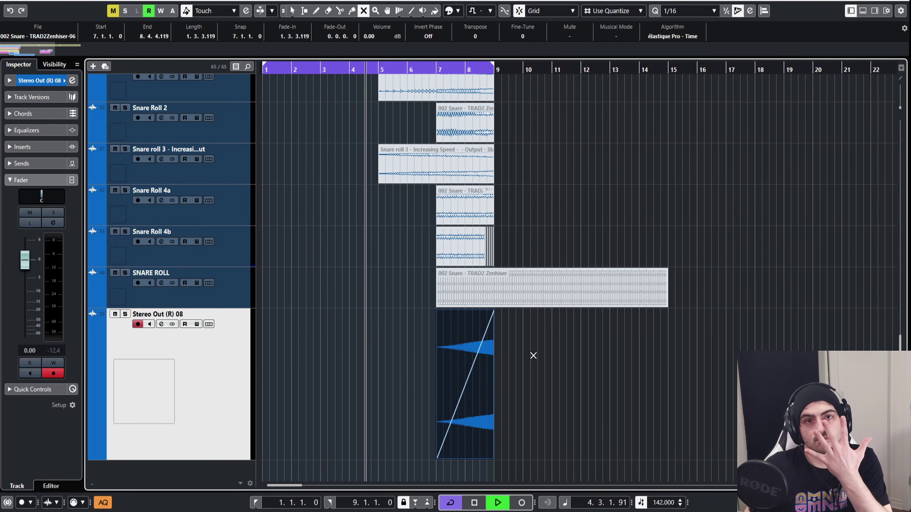
pyautogui.rightClick(530, 355)
pyautogui.click(530, 354)
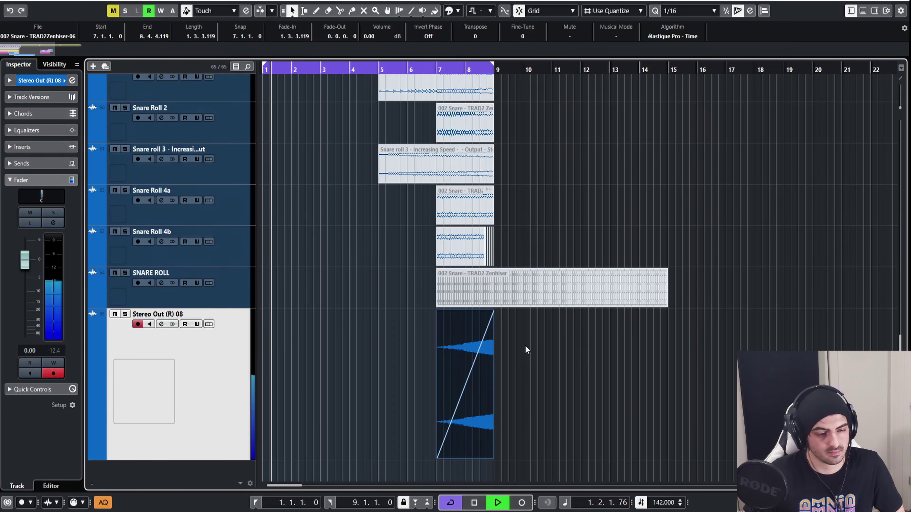
pyautogui.press('space')
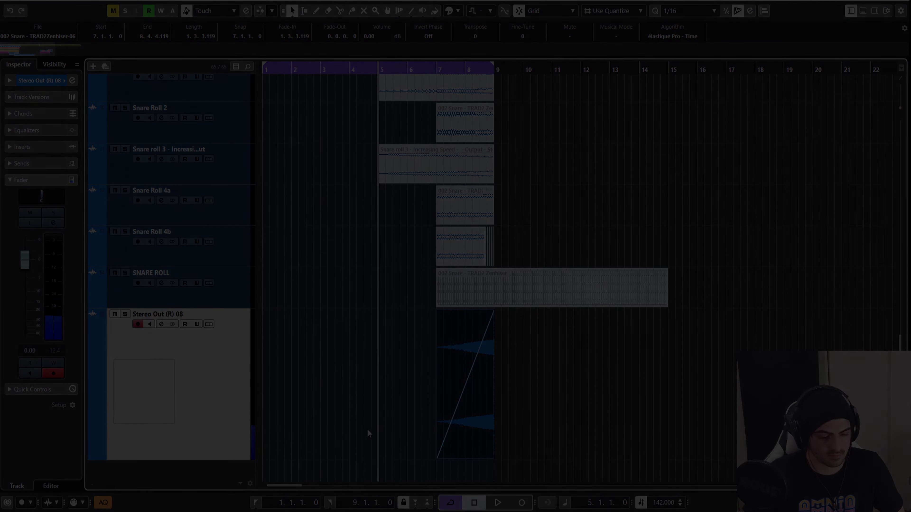